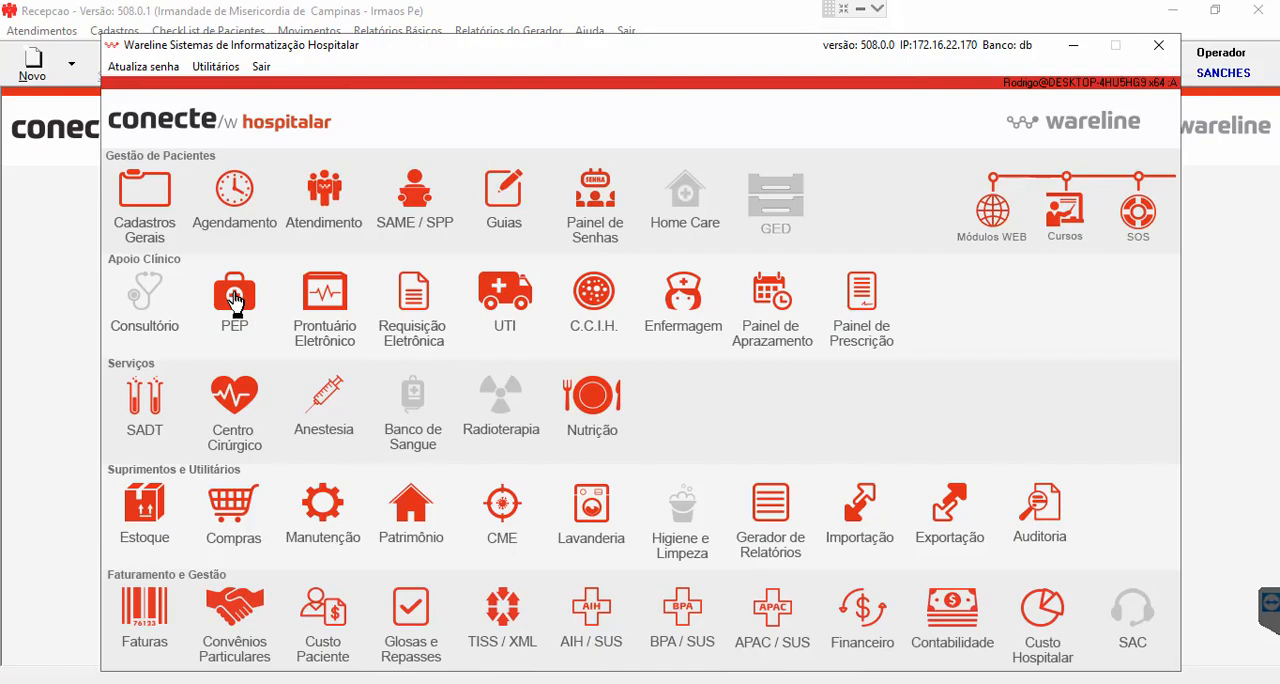
- Open the PEP module and log in with the physician operator's username and account password
left_click(234, 298)
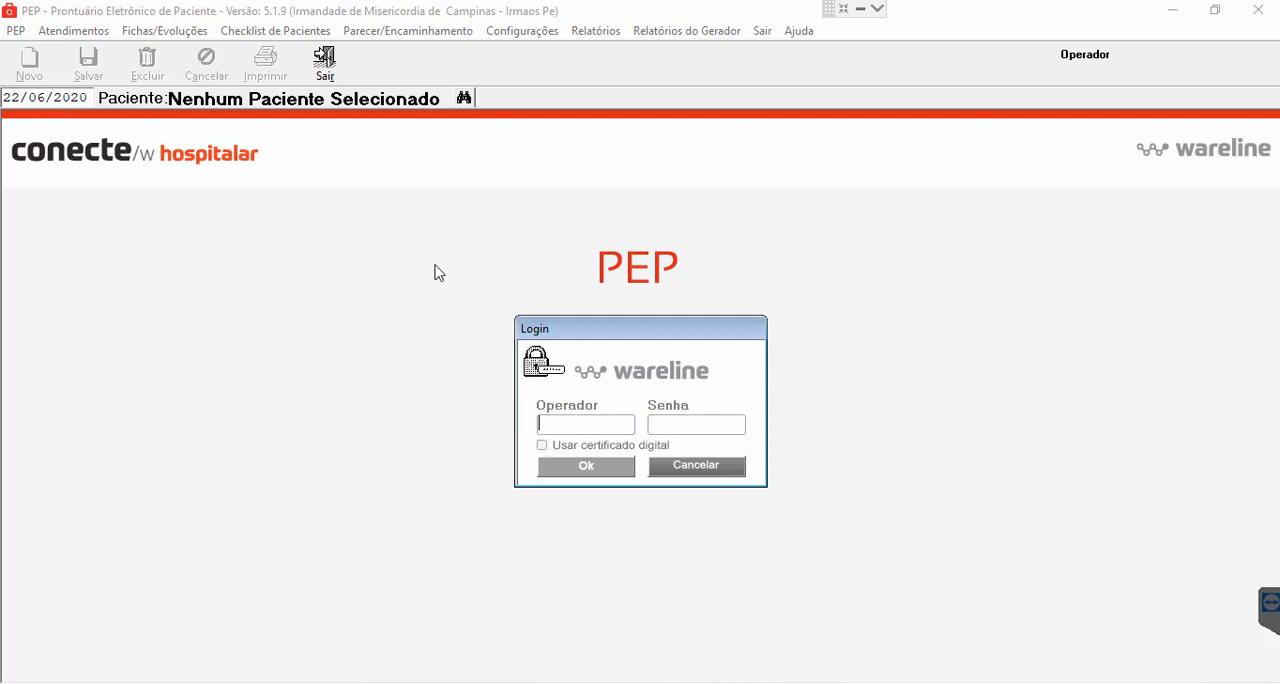
type("medicopep")
key("Tab")
type("#########")
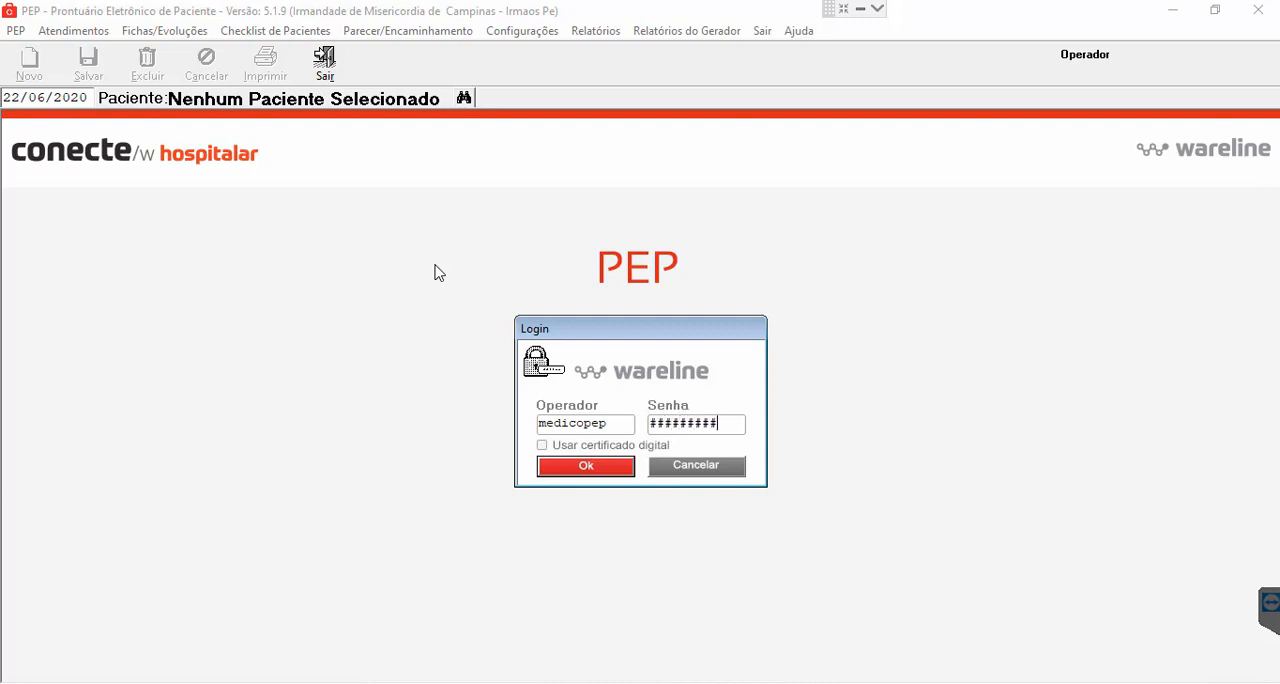
key("Return")
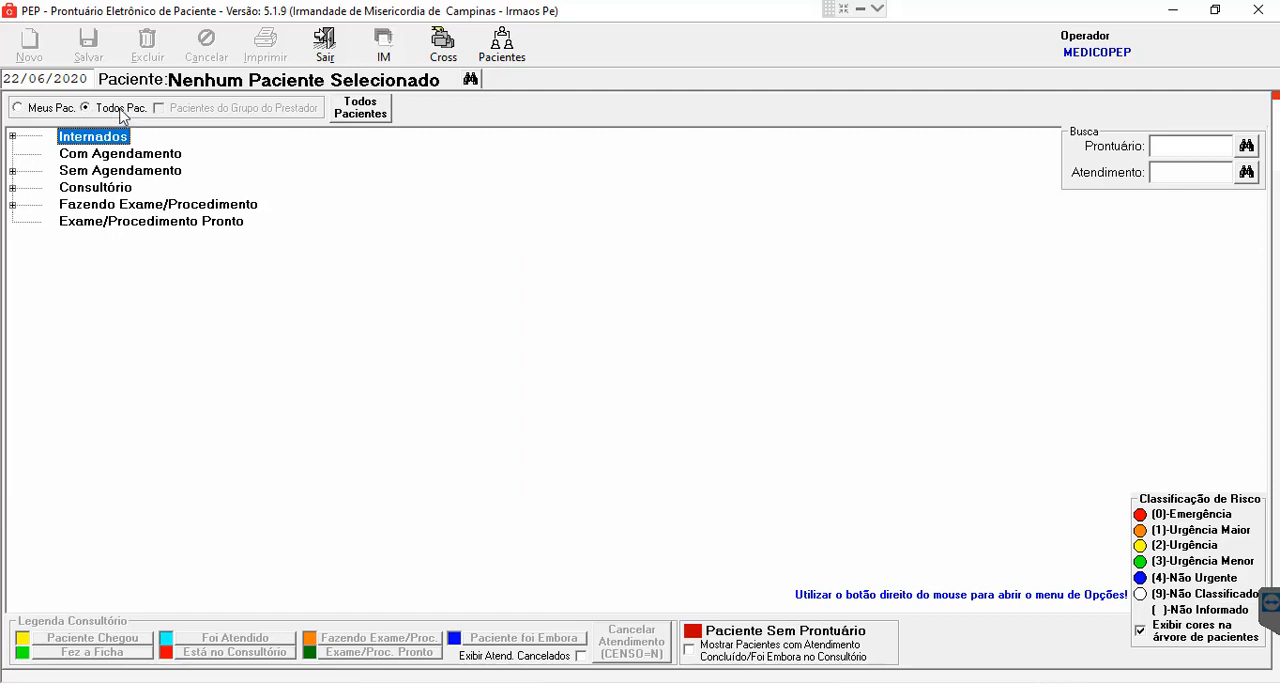
- Expand Internados and view the patients in APARTAMENTOS - UNIDADE DE INTERNACAO and CENTRO DE TRATAMENTO DE QUEIMADURAS
left_click(12, 137)
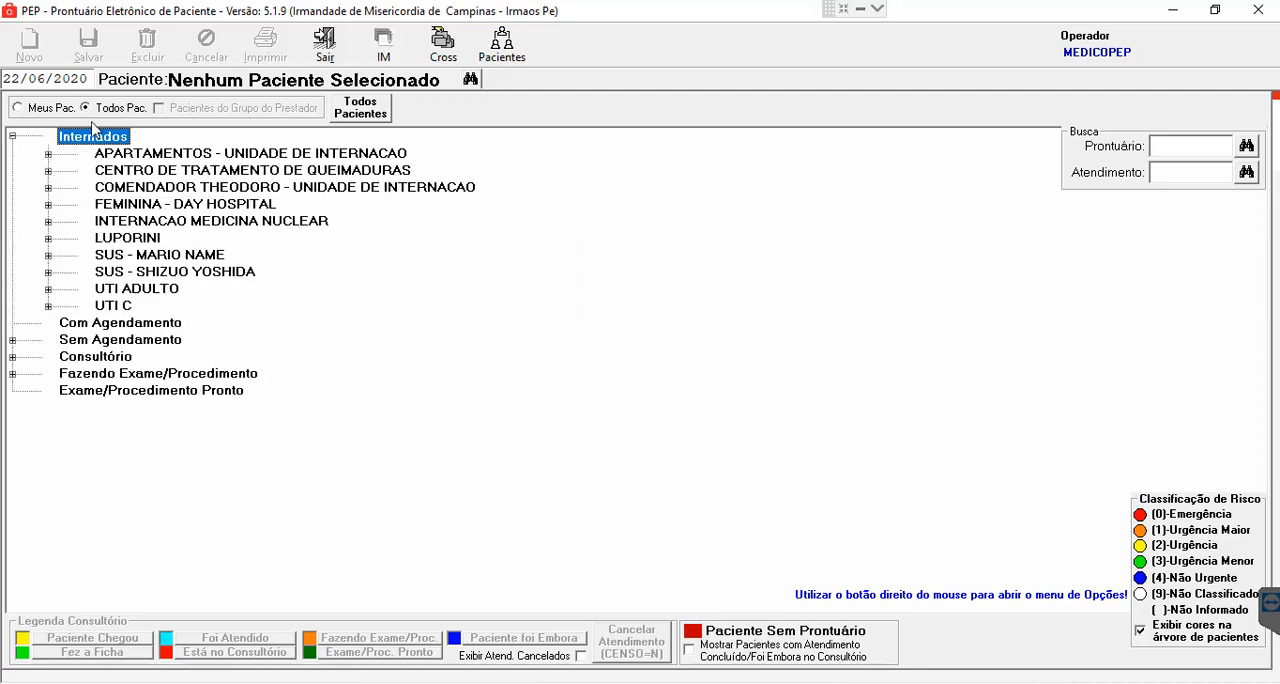
left_click(48, 155)
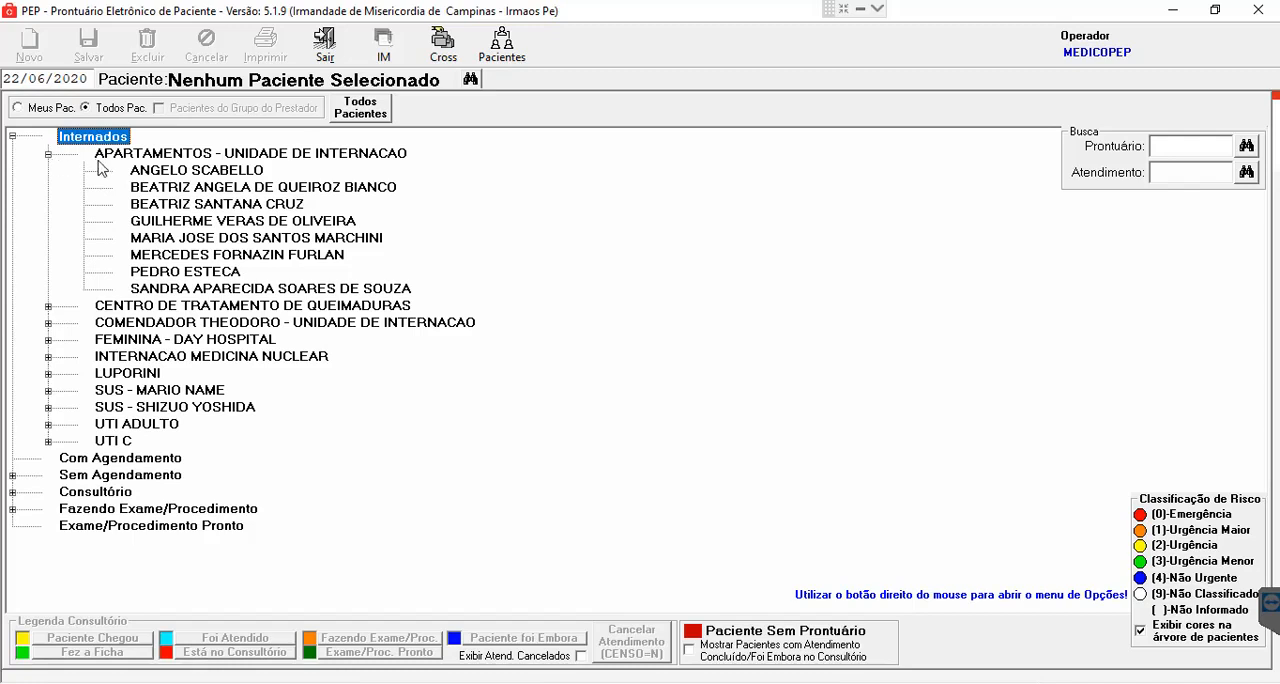
left_click(48, 306)
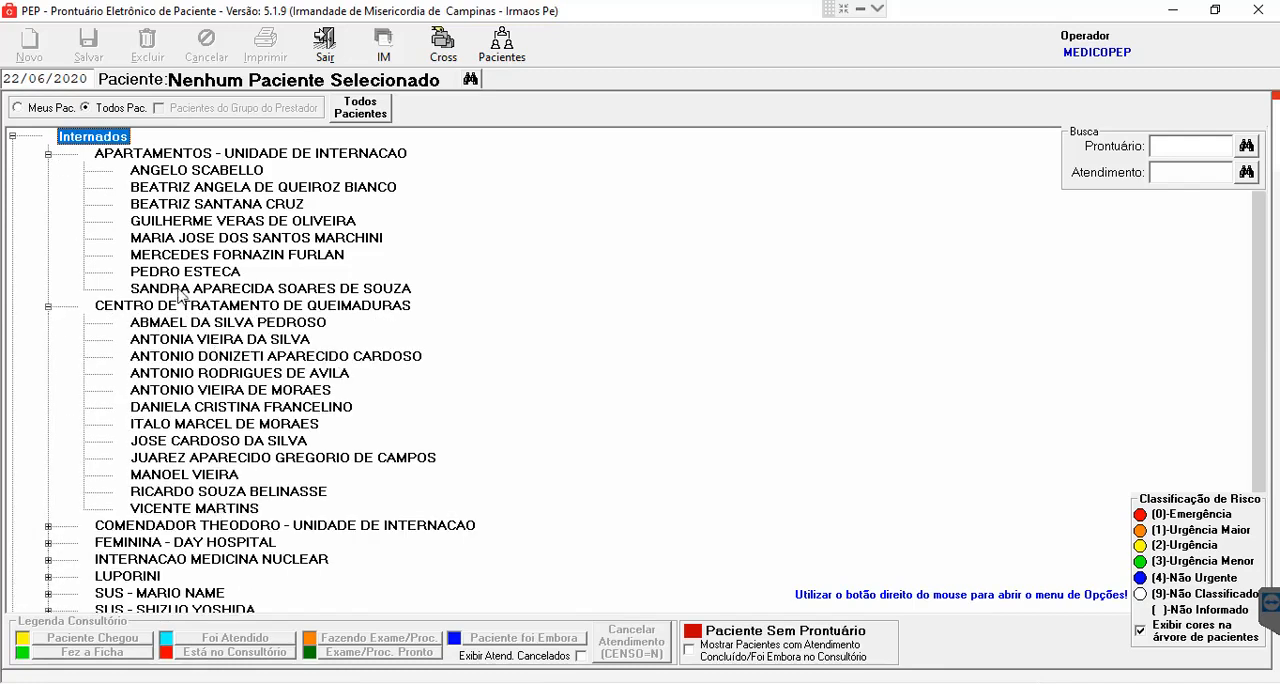
- Restrict the list to the physician's own patients and select the training test patient under Internados, FEMININA - DAY HOSPITAL
left_click(17, 108)
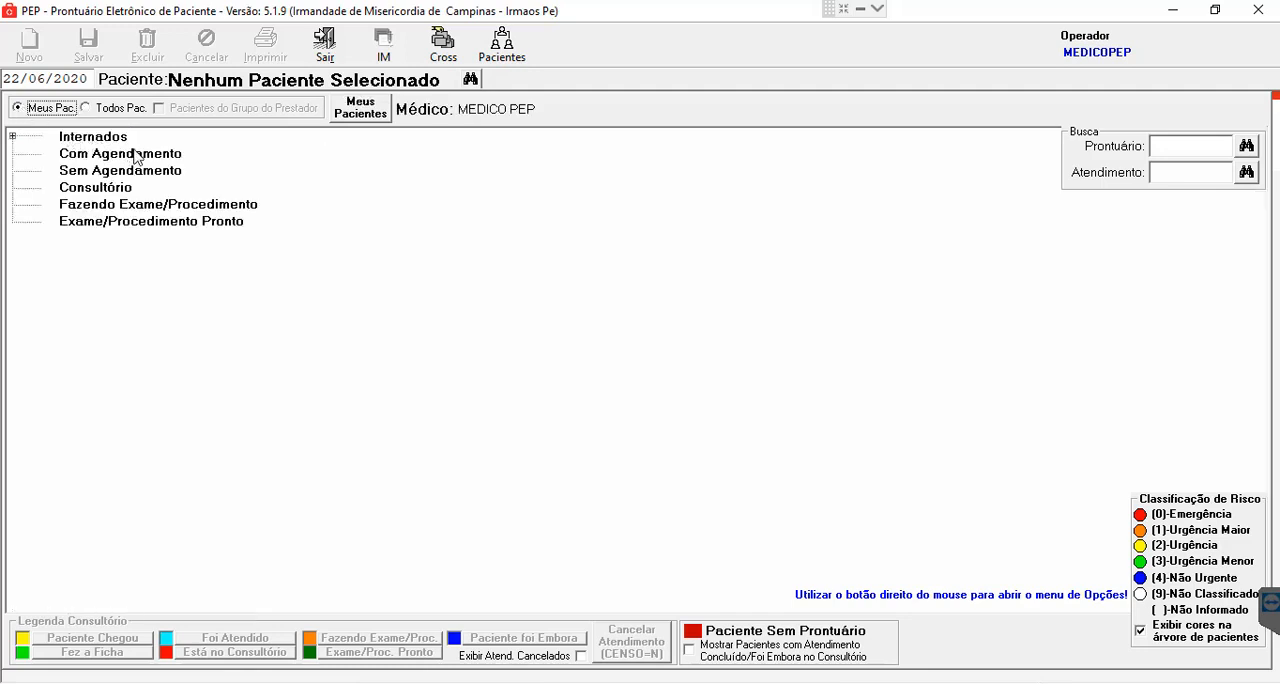
left_click(13, 136)
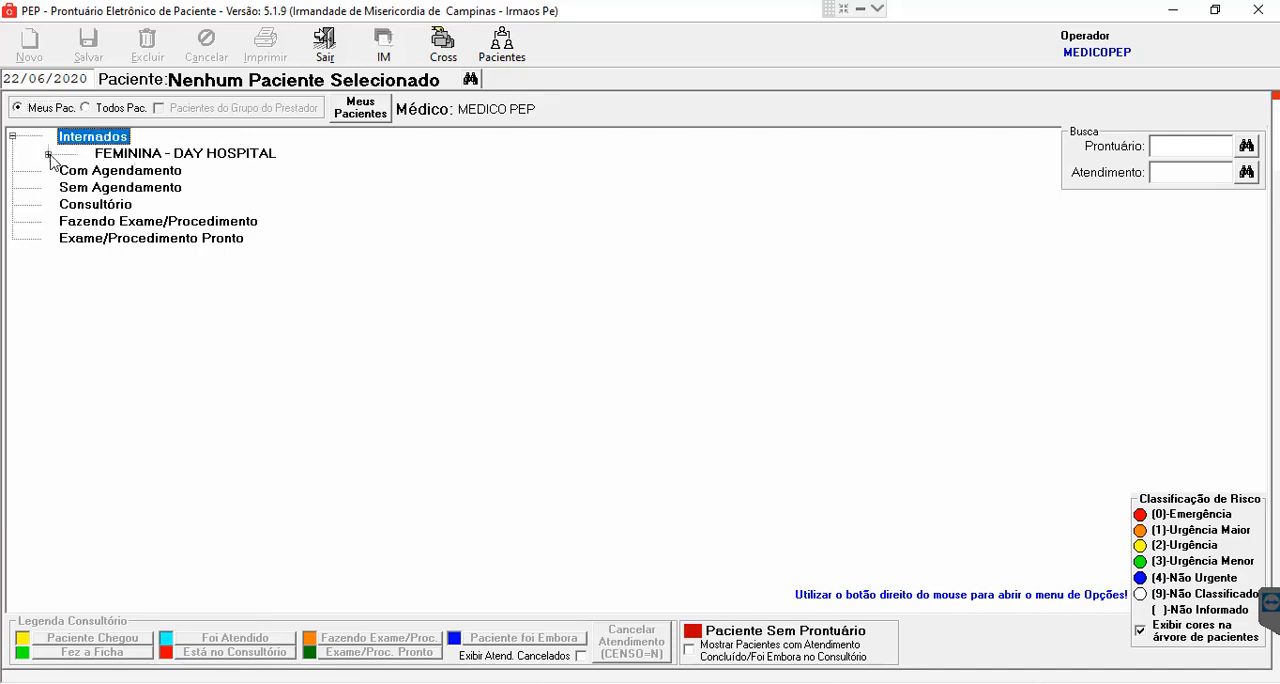
left_click(47, 154)
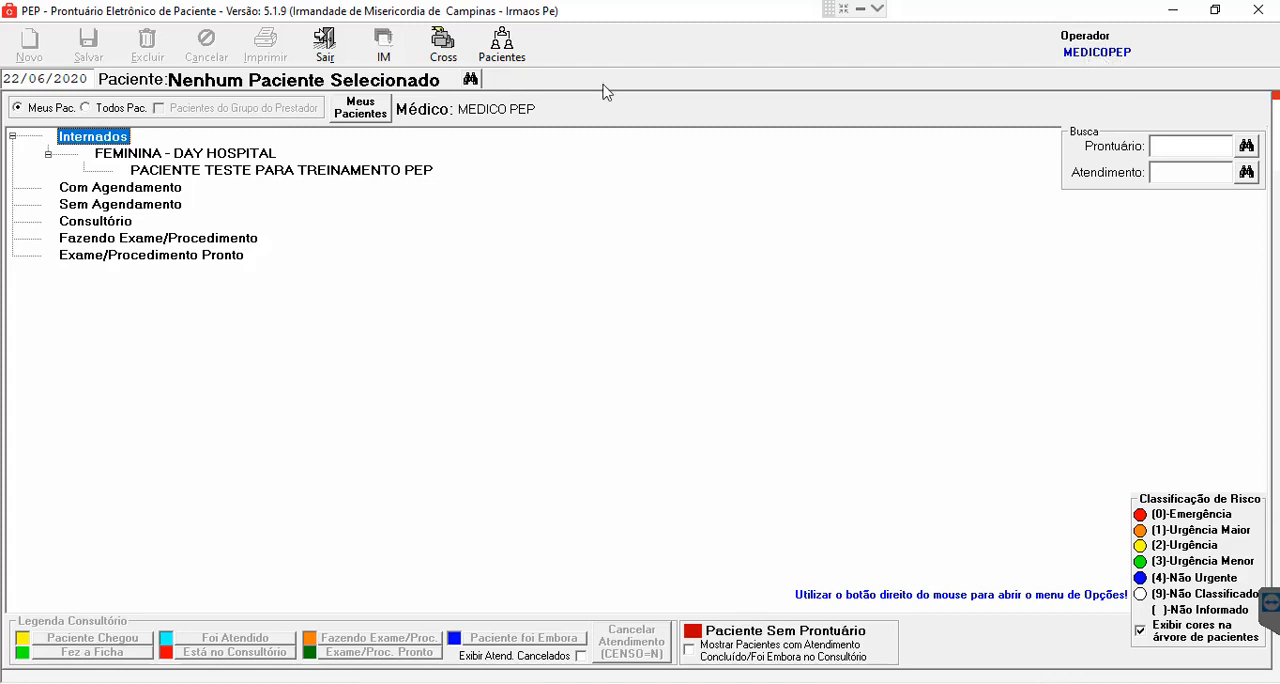
left_click(200, 174)
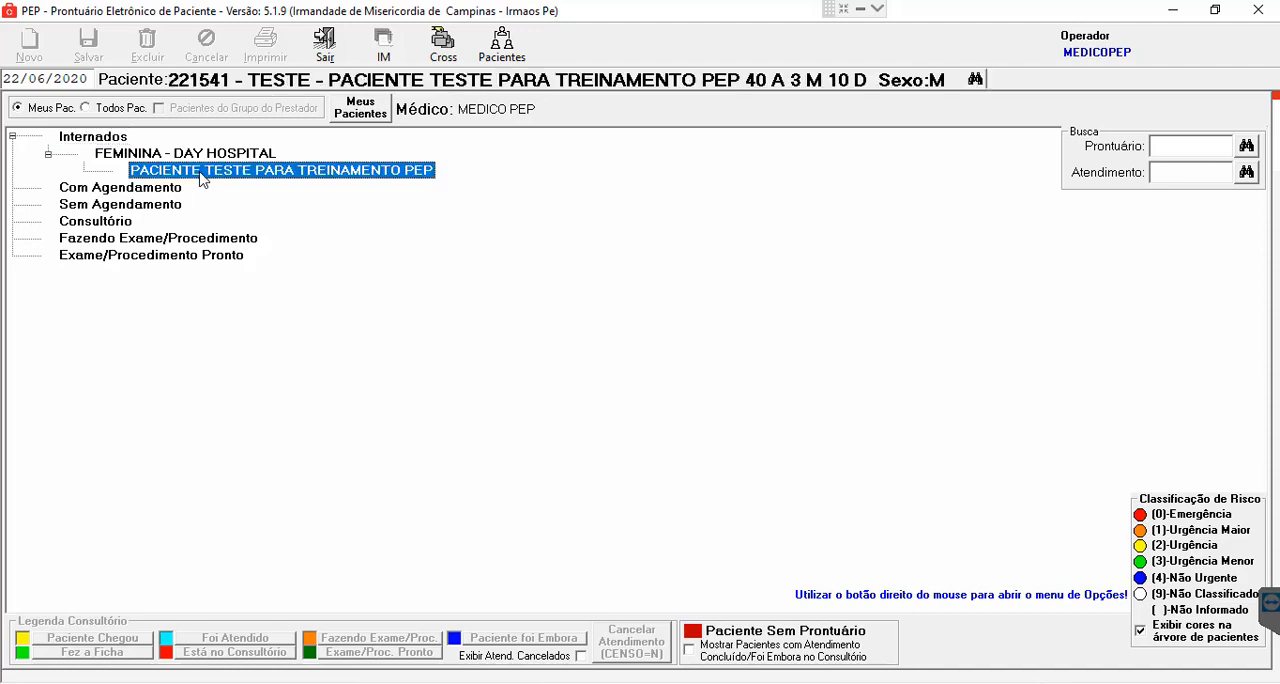
- Show all patients again and open the training test patient's record from FEMININA - DAY HOSPITAL under Internados
left_click(100, 114)
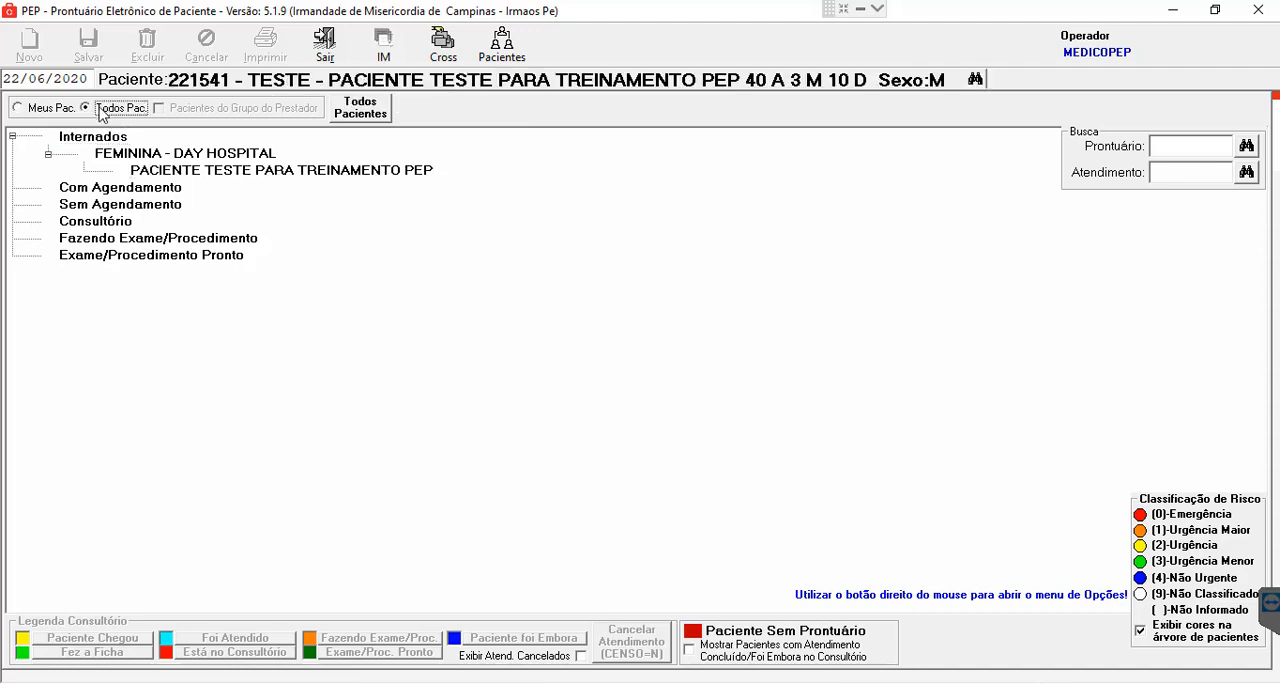
left_click(13, 137)
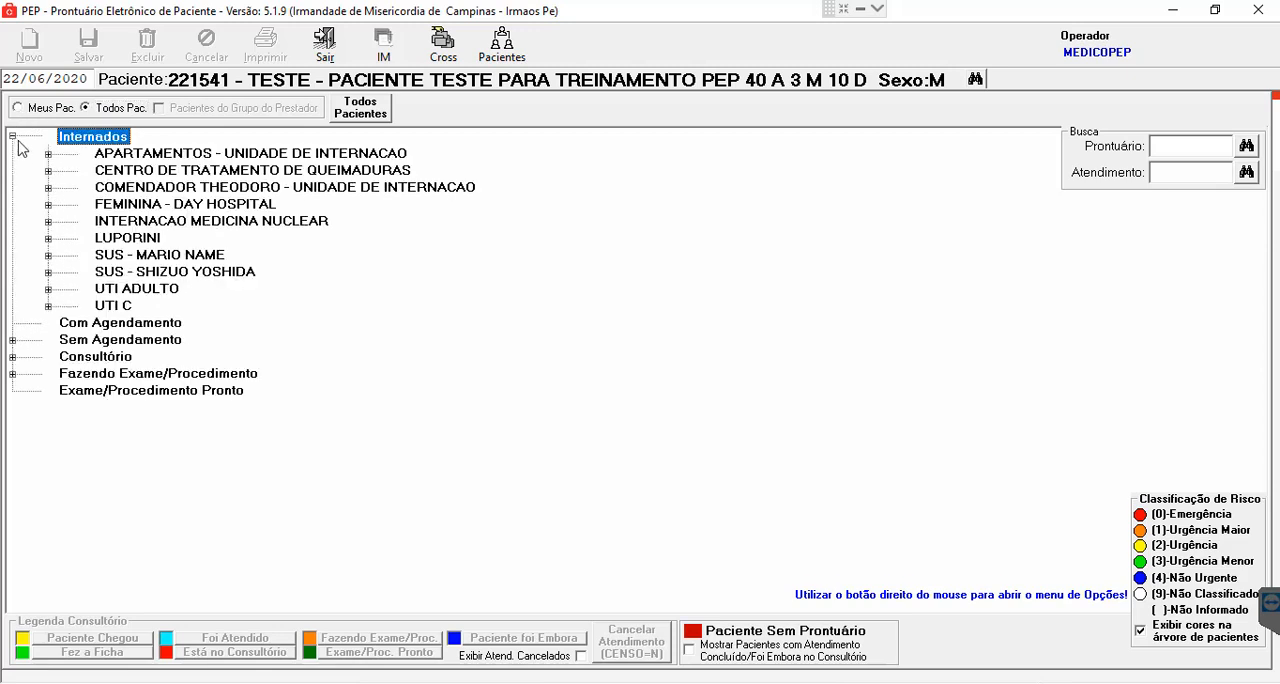
left_click(48, 205)
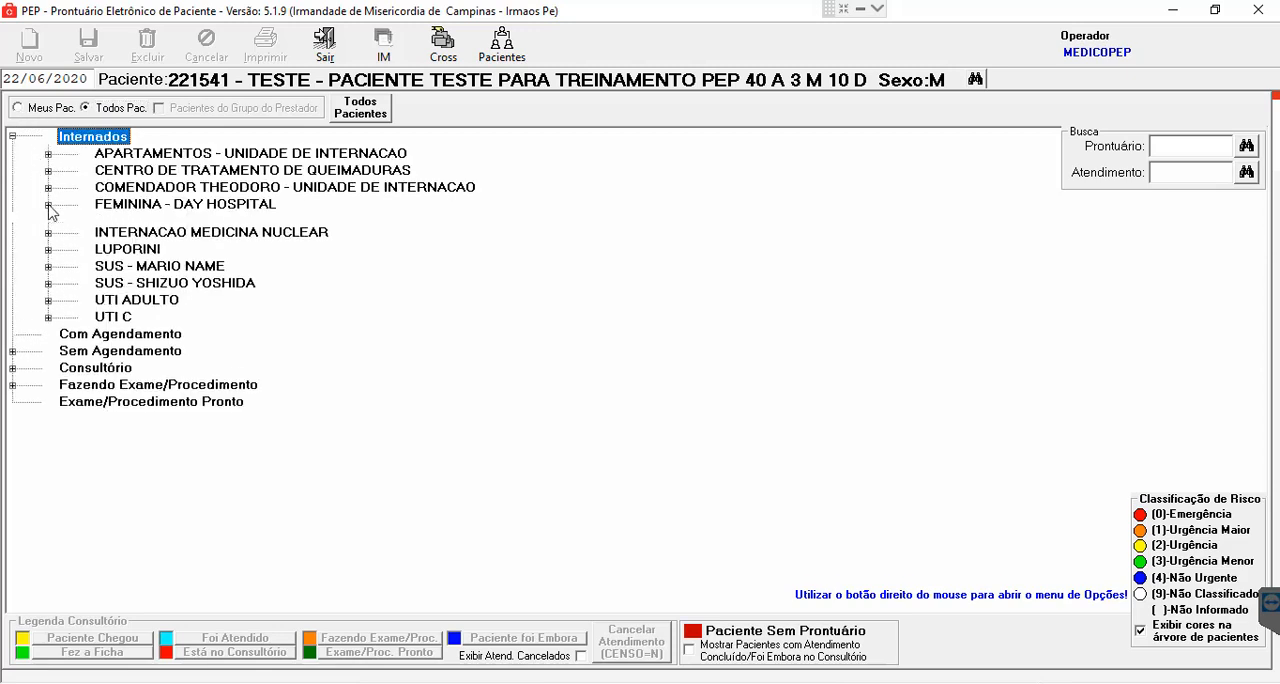
left_click(177, 240)
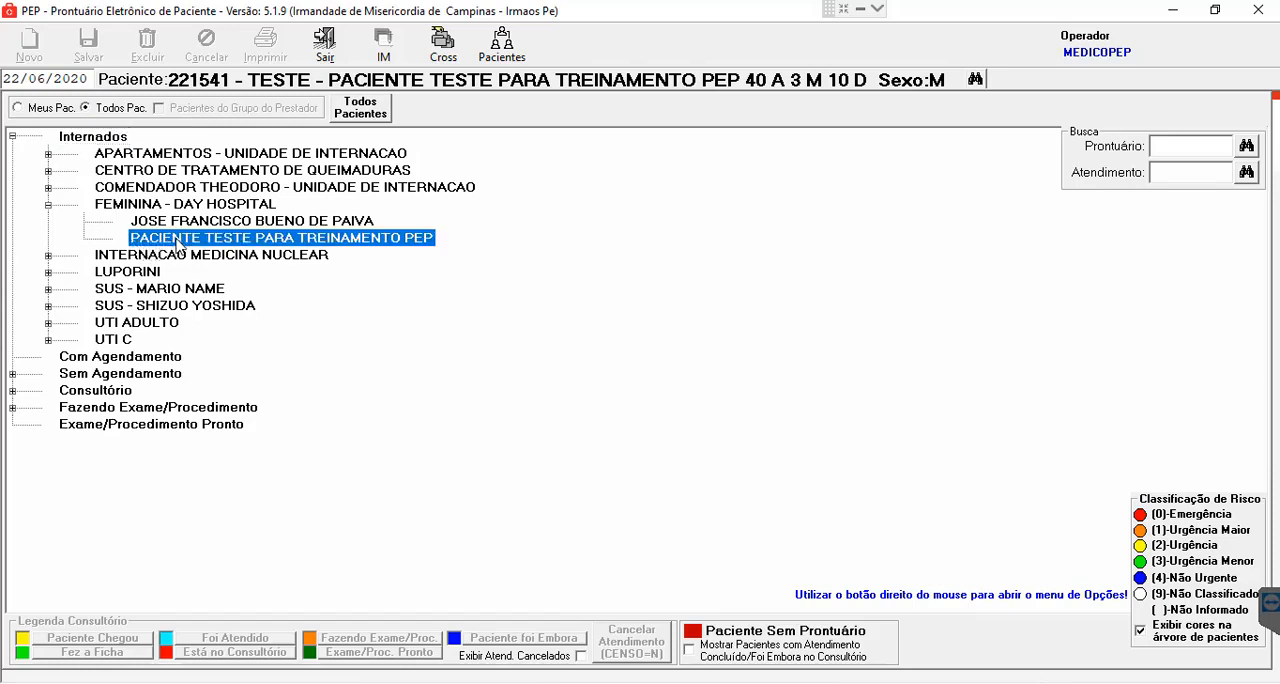
double_click(303, 240)
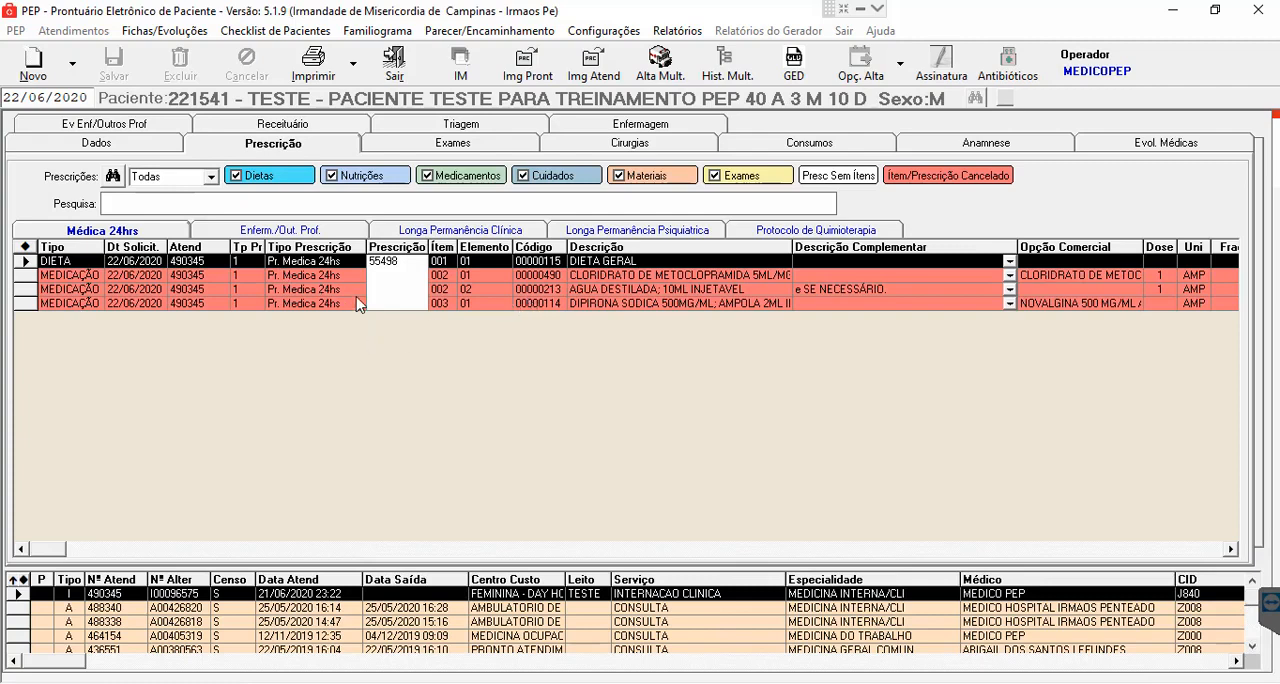
- Start a new 24-hour medical prescription for the patient, closing the discharge forecast without setting it
left_click(36, 68)
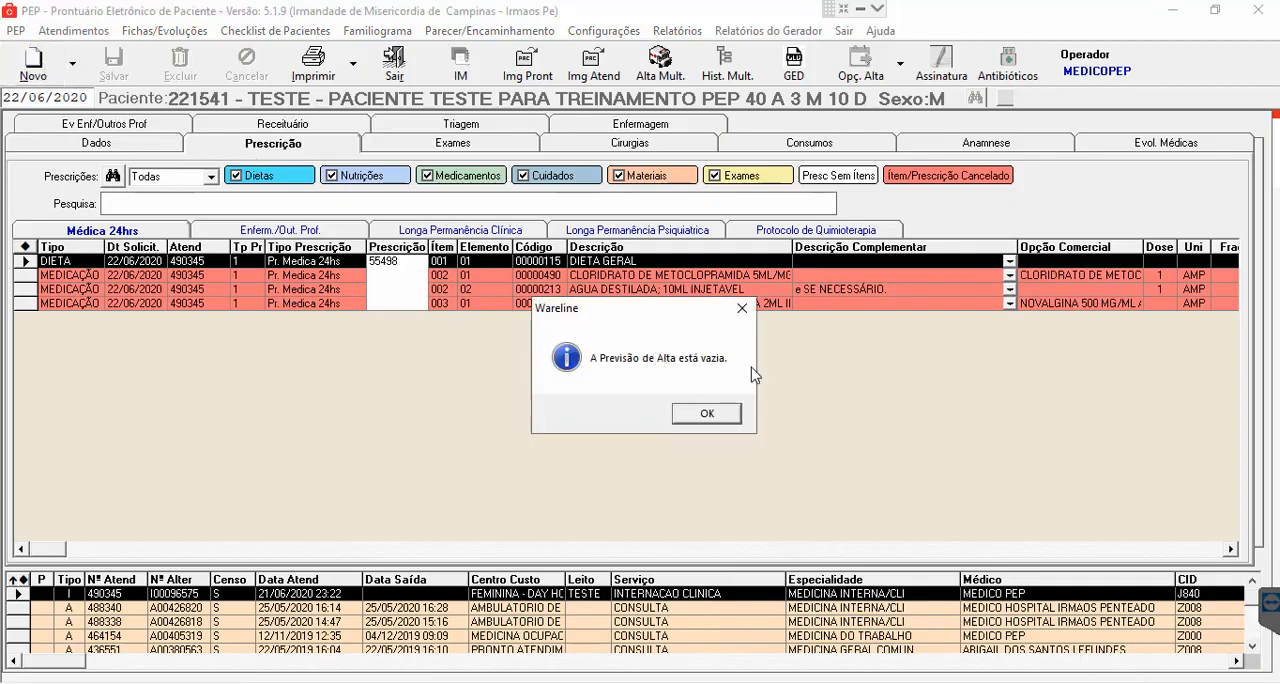
left_click(707, 415)
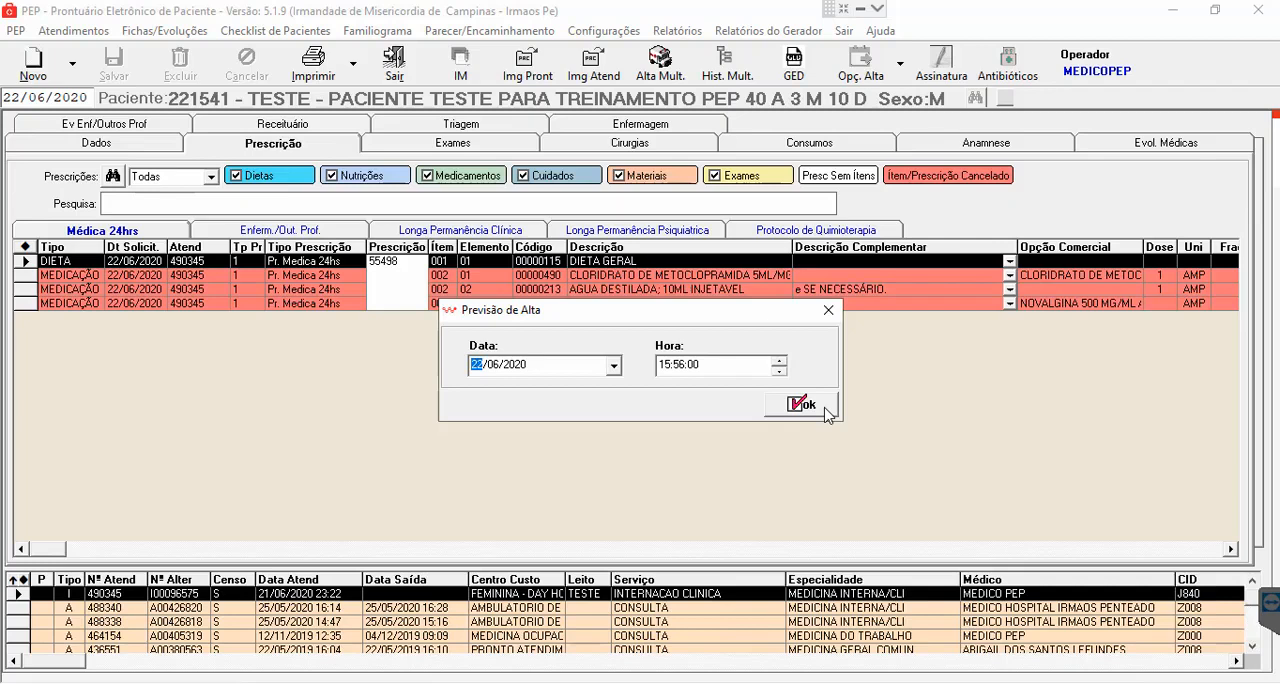
left_click(828, 312)
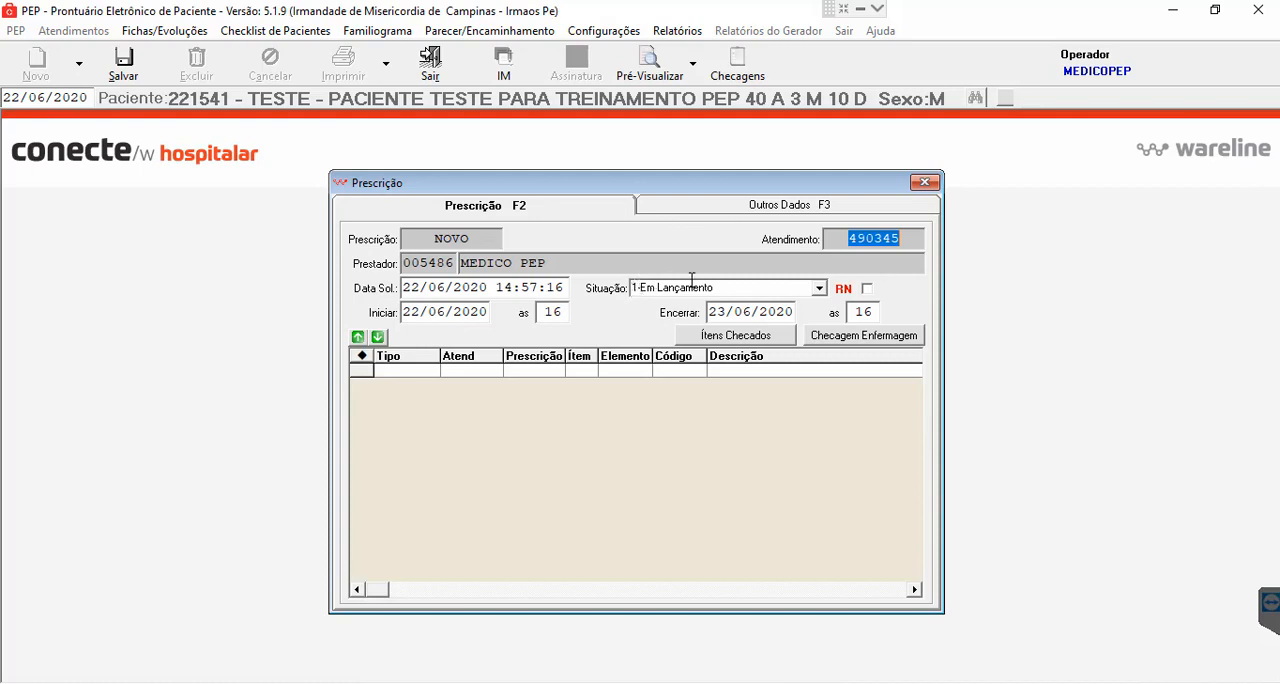
- Check the prescription's status options, keep it as 1-Em Lançamento, and save the prescription header
left_click(819, 289)
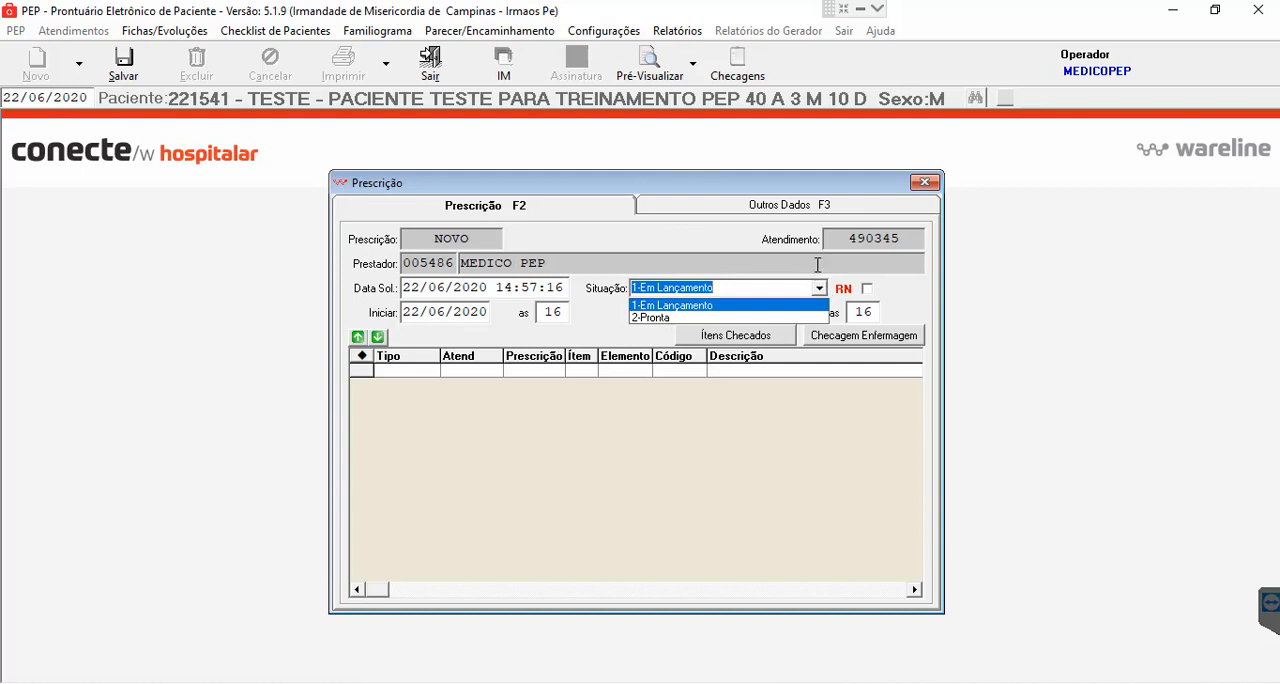
left_click(817, 265)
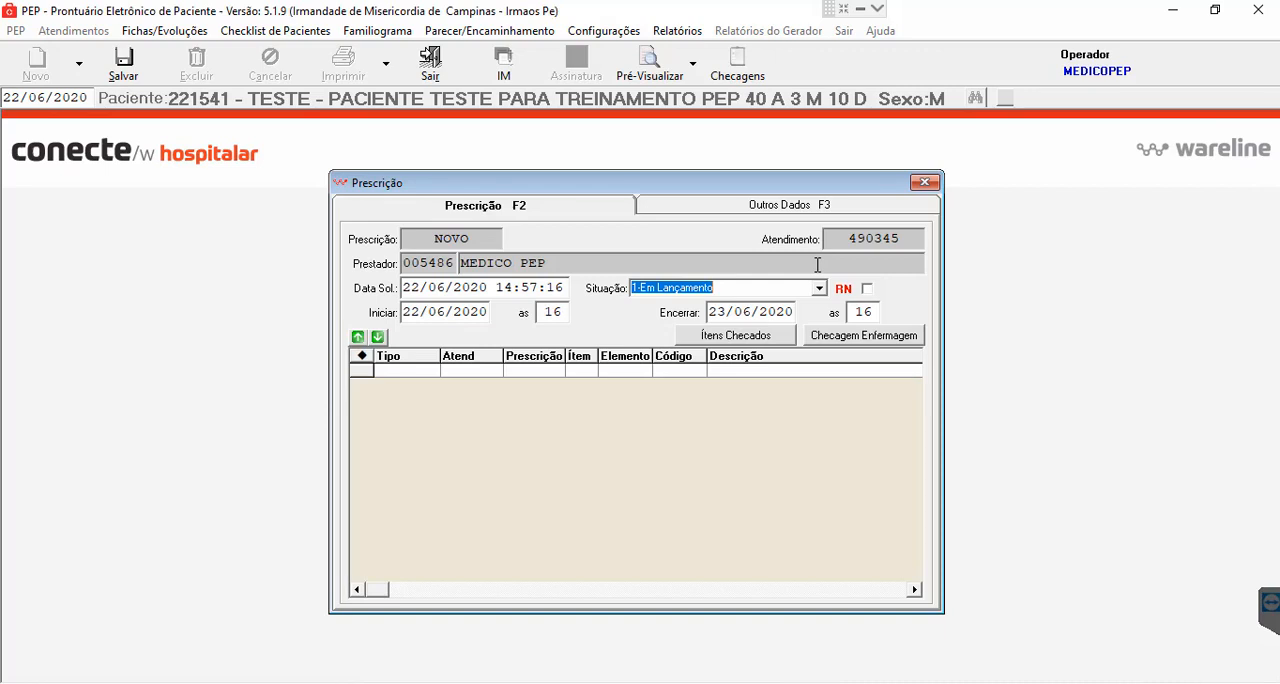
left_click(819, 288)
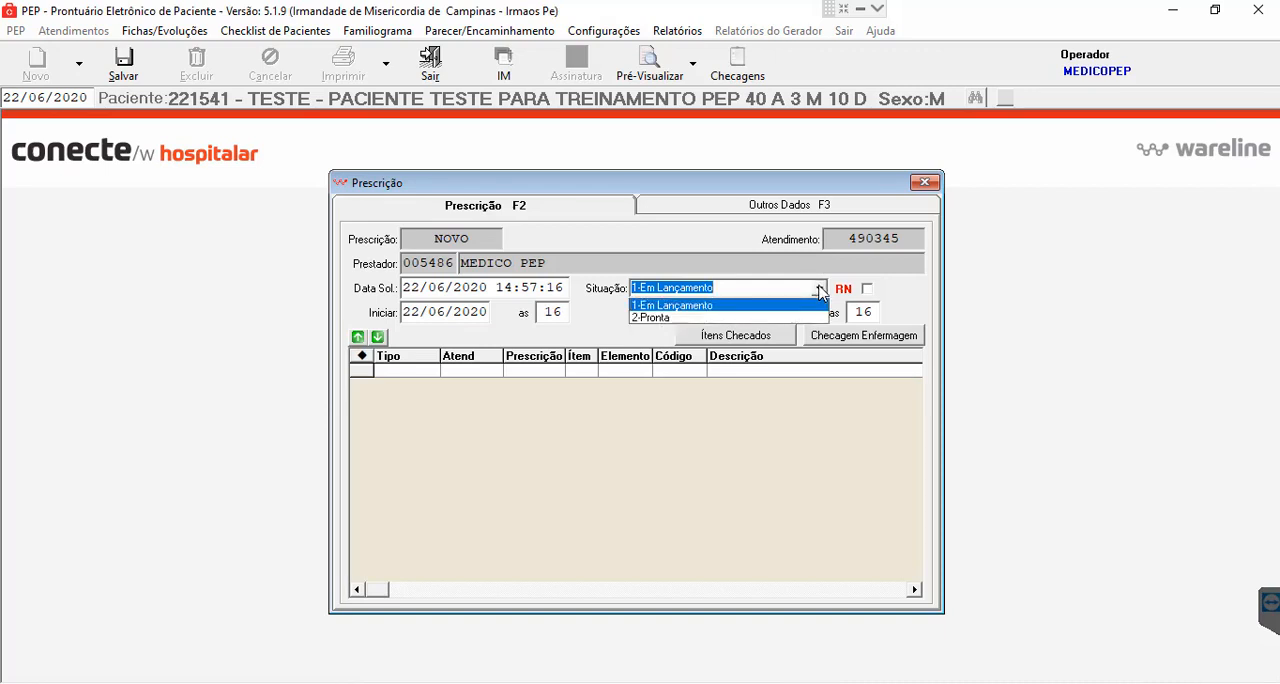
left_click(824, 268)
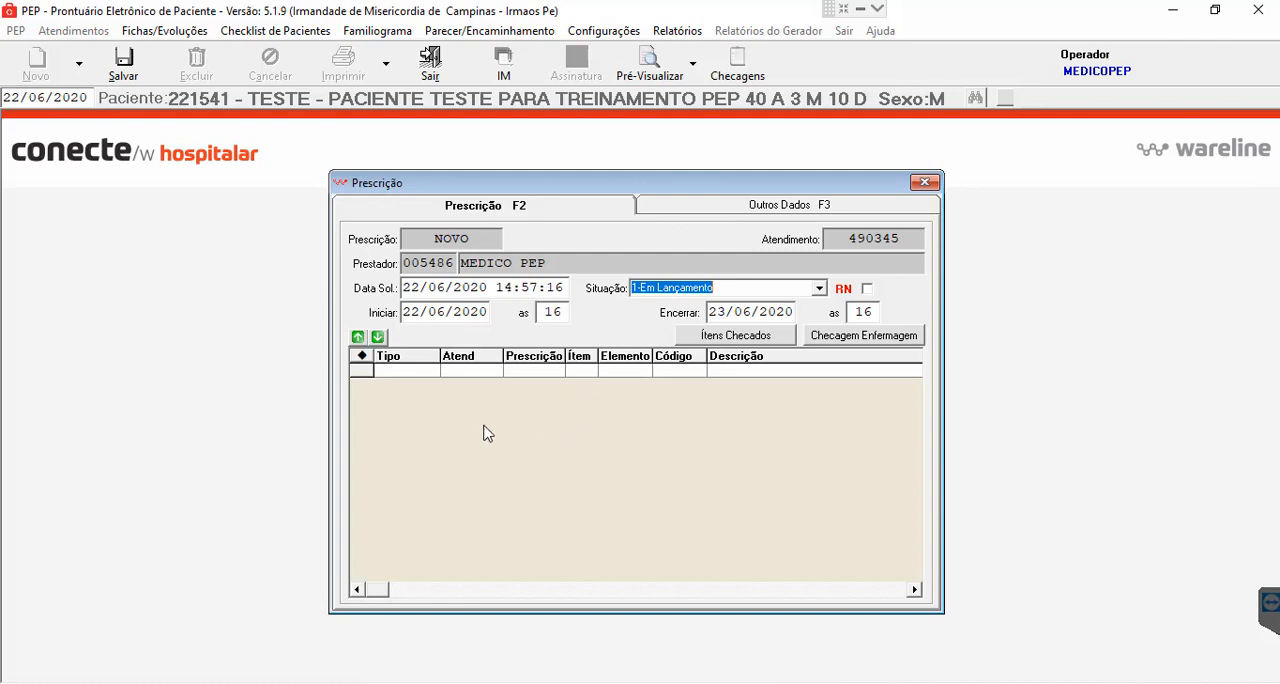
left_click(124, 64)
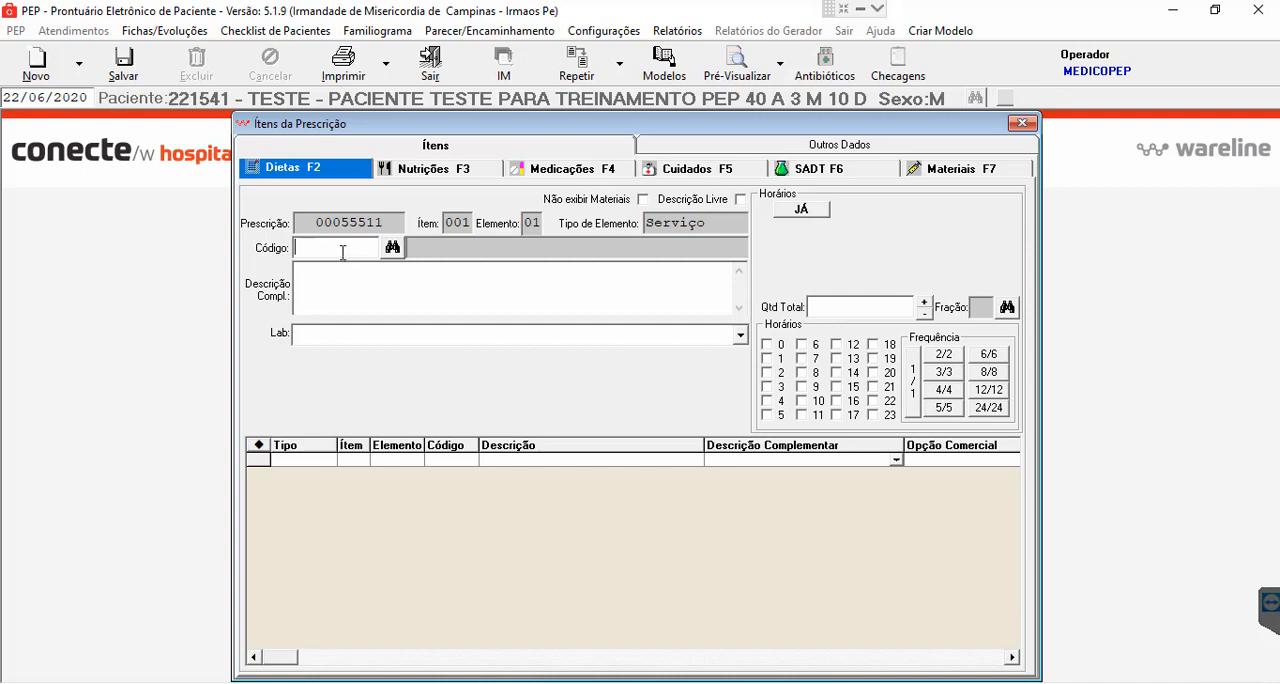
left_click(392, 249)
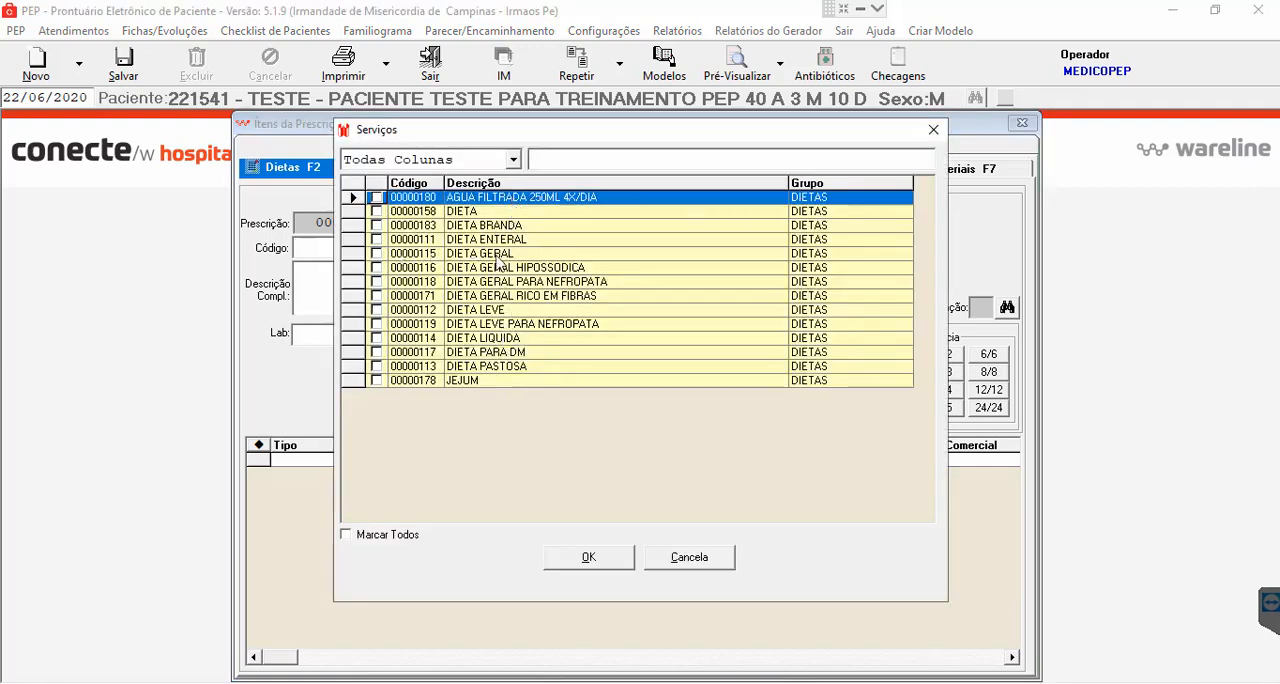
left_click(377, 254)
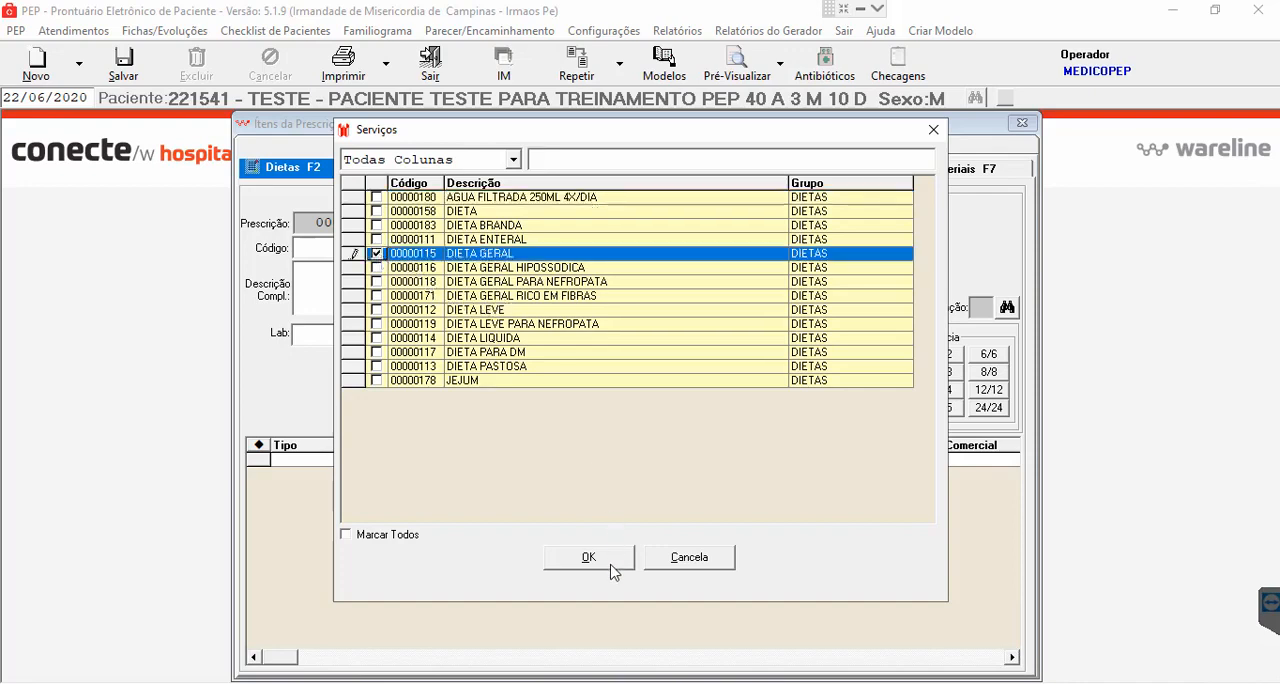
left_click(694, 560)
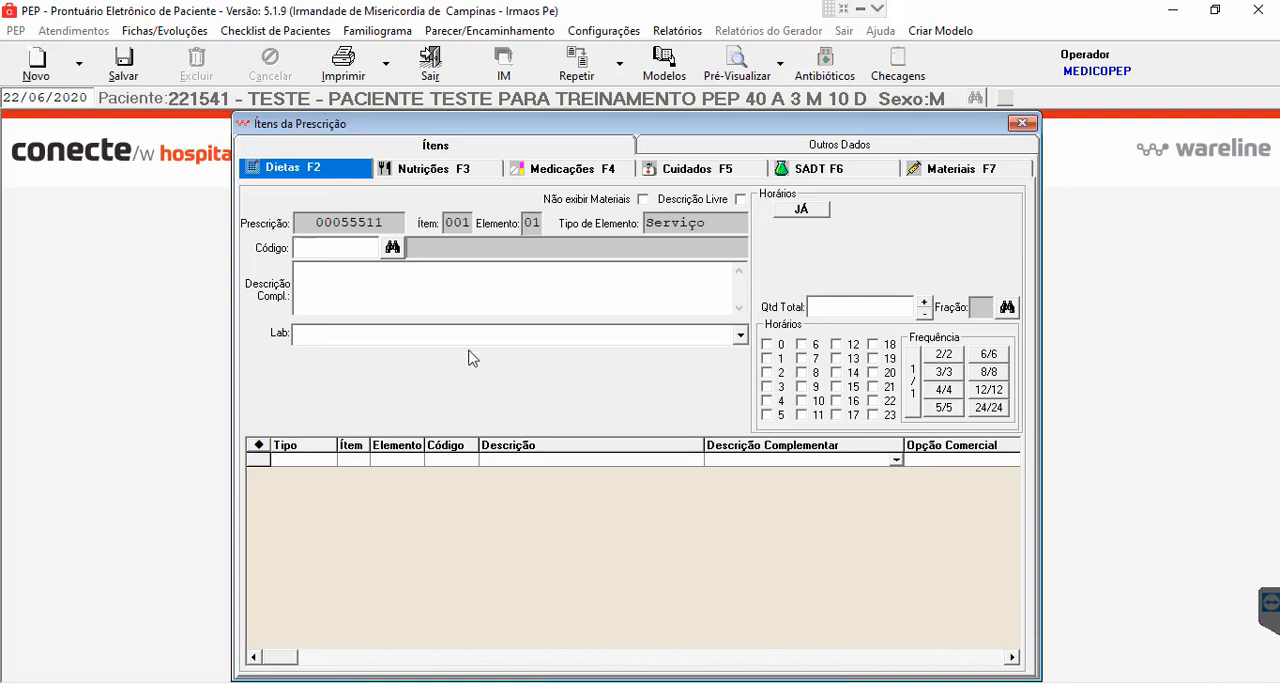
- Search the diets for "gera", add DIETA GERAL to the prescription, and save the item
left_click(303, 250)
type("gera")
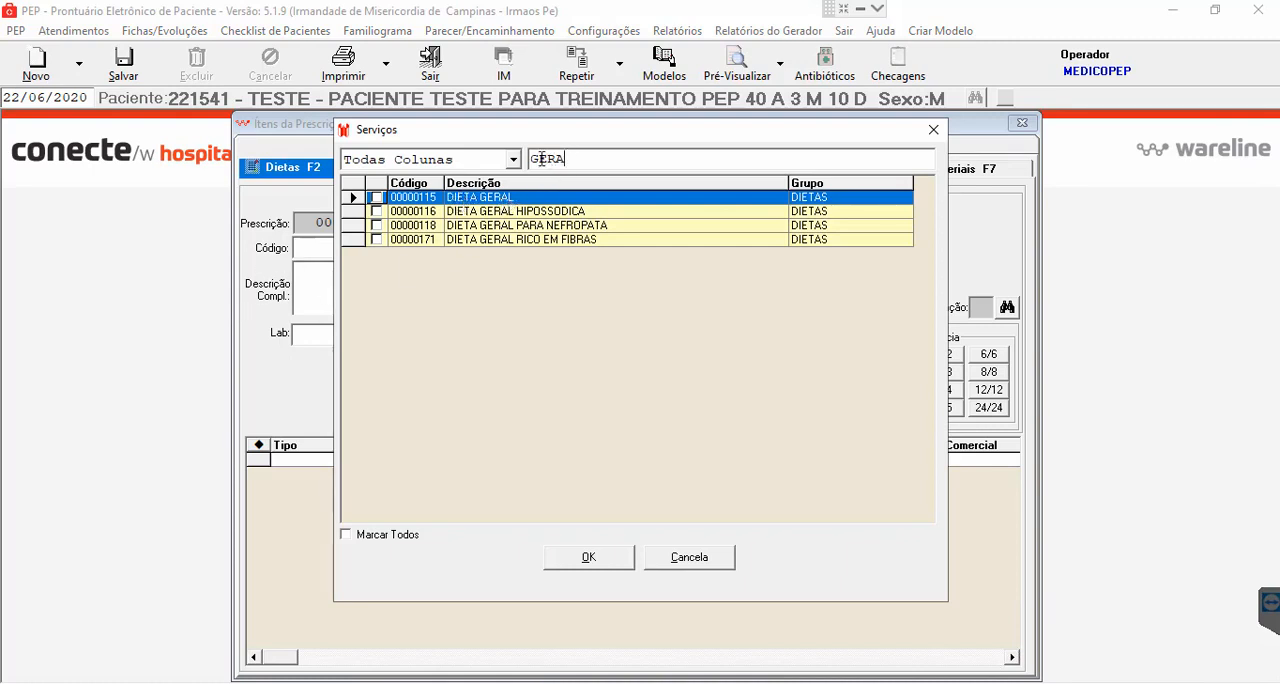
left_click(376, 198)
left_click(589, 559)
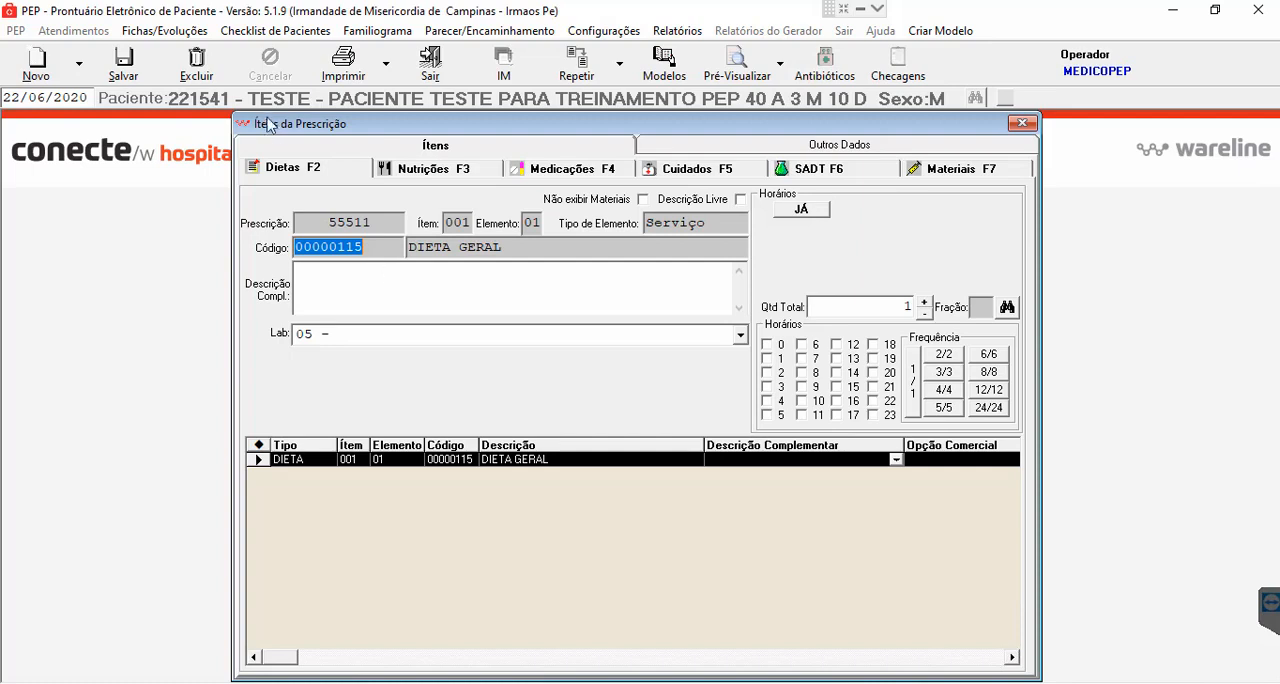
left_click(124, 66)
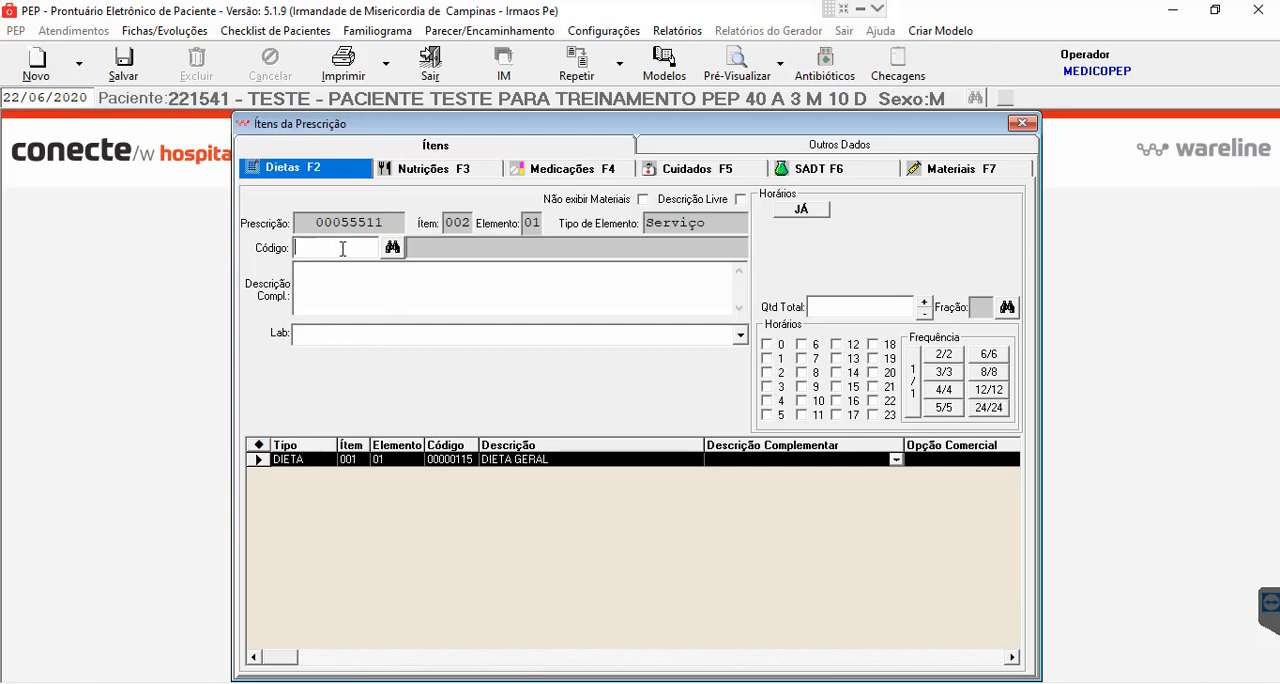
- Search the diets for "AGU", add AGUA FILTRADA 250ML 4X/DIA as the second diet item, and save it
type("AGU")
key("Return")
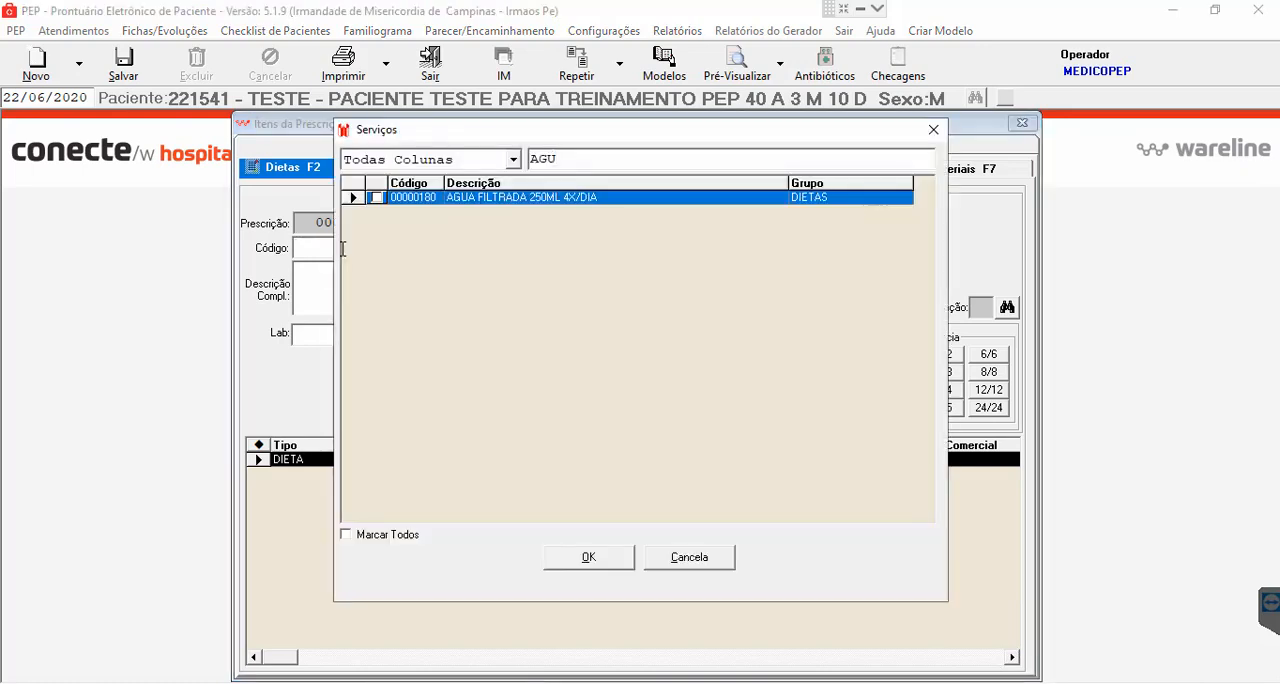
left_click(377, 198)
left_click(593, 556)
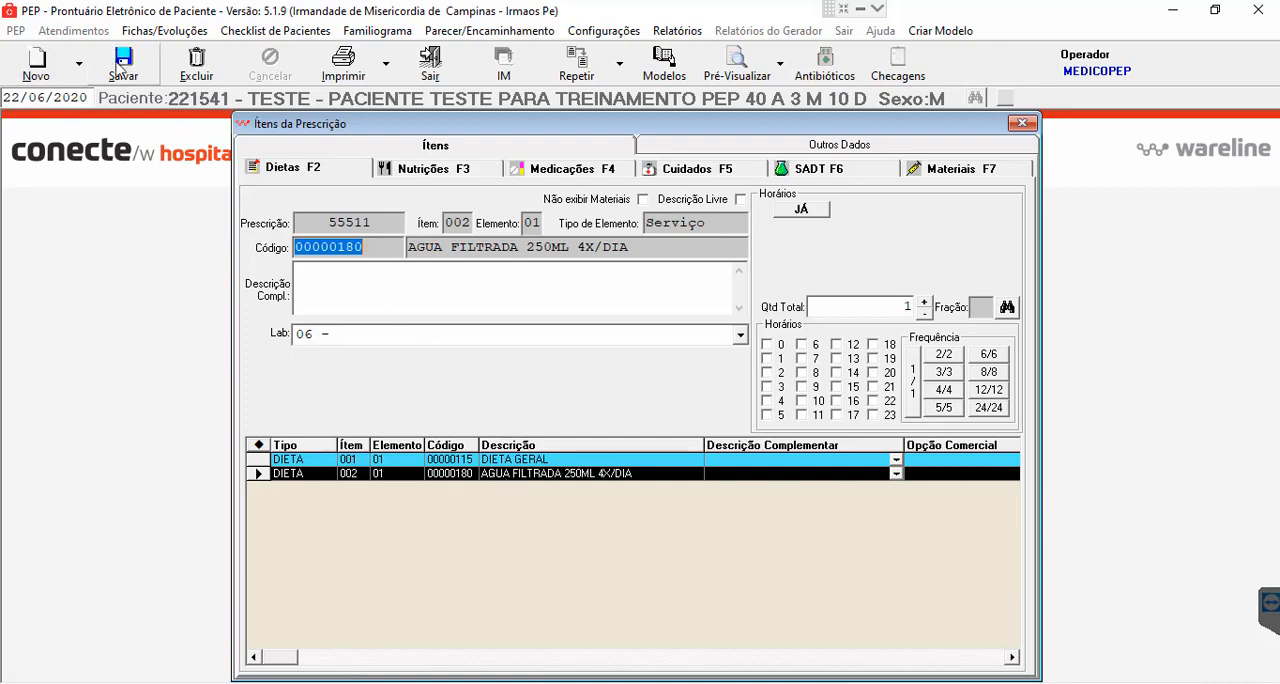
left_click(122, 66)
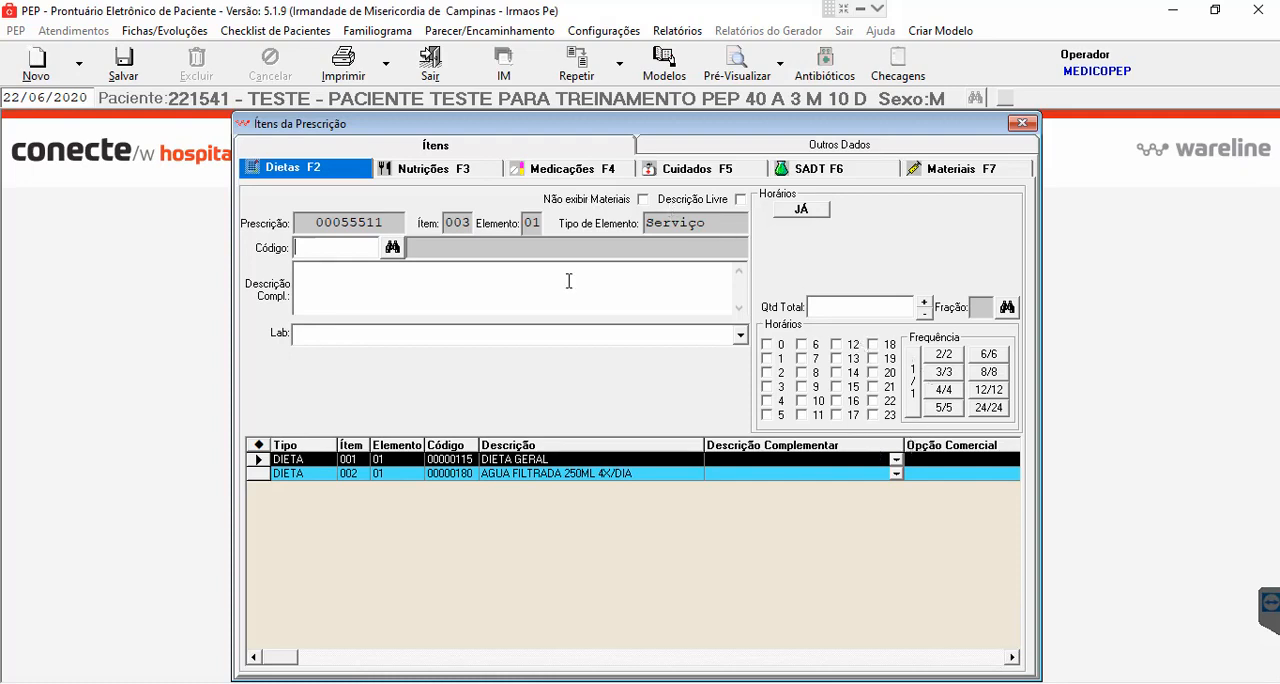
- Search the medications for "METOCL", add the CLORIDRATO DE METOCLOPRAMIDA 5ML/MG injectable with AGUA DESTILADA; 10ML INJETAVEL as diluent, and save the item
left_click(568, 174)
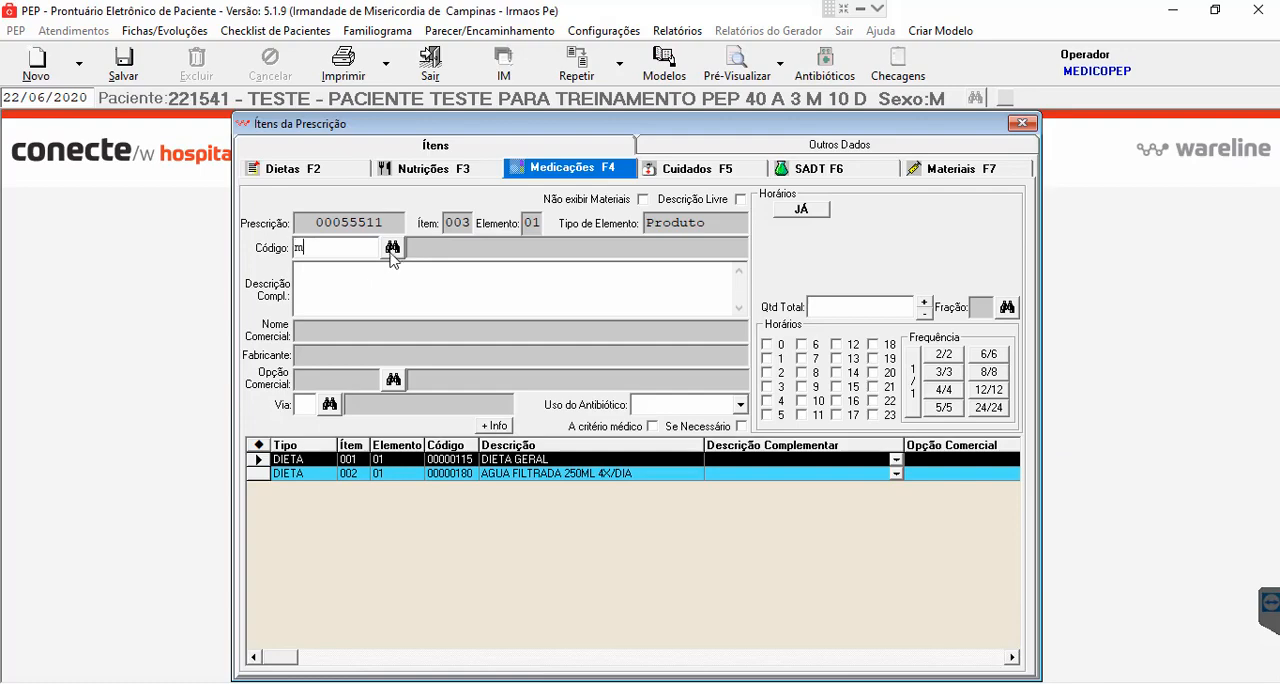
left_click(392, 248)
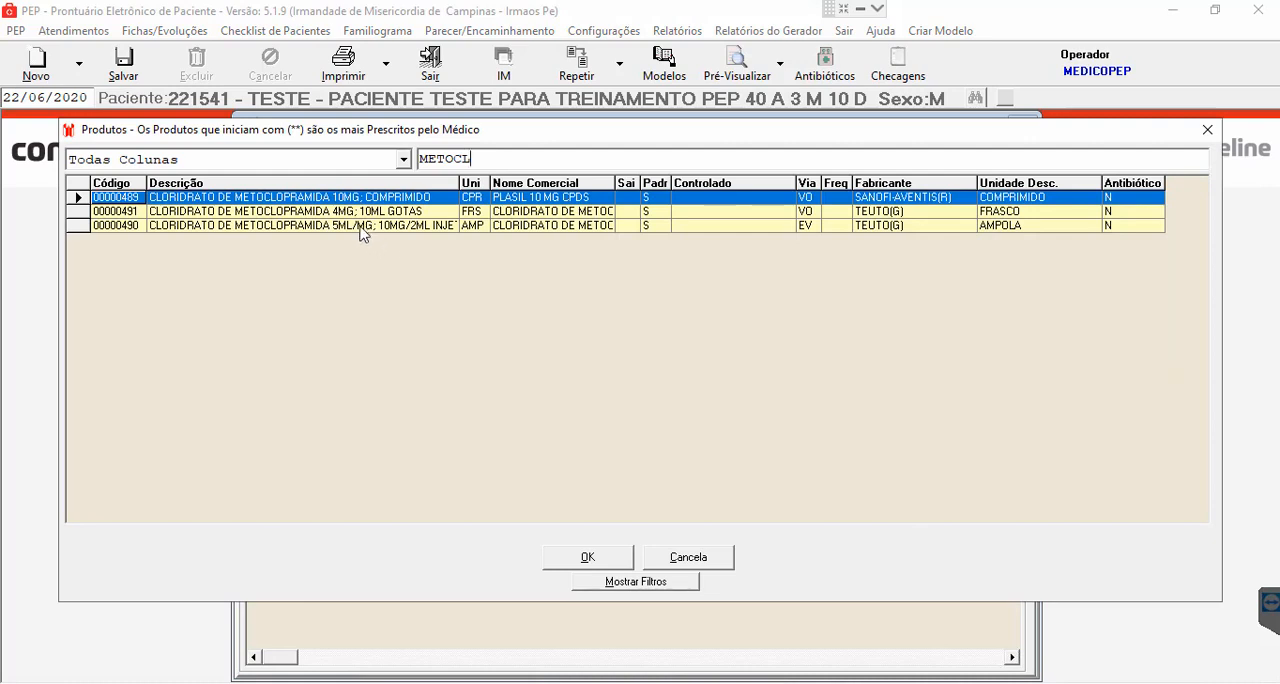
double_click(363, 228)
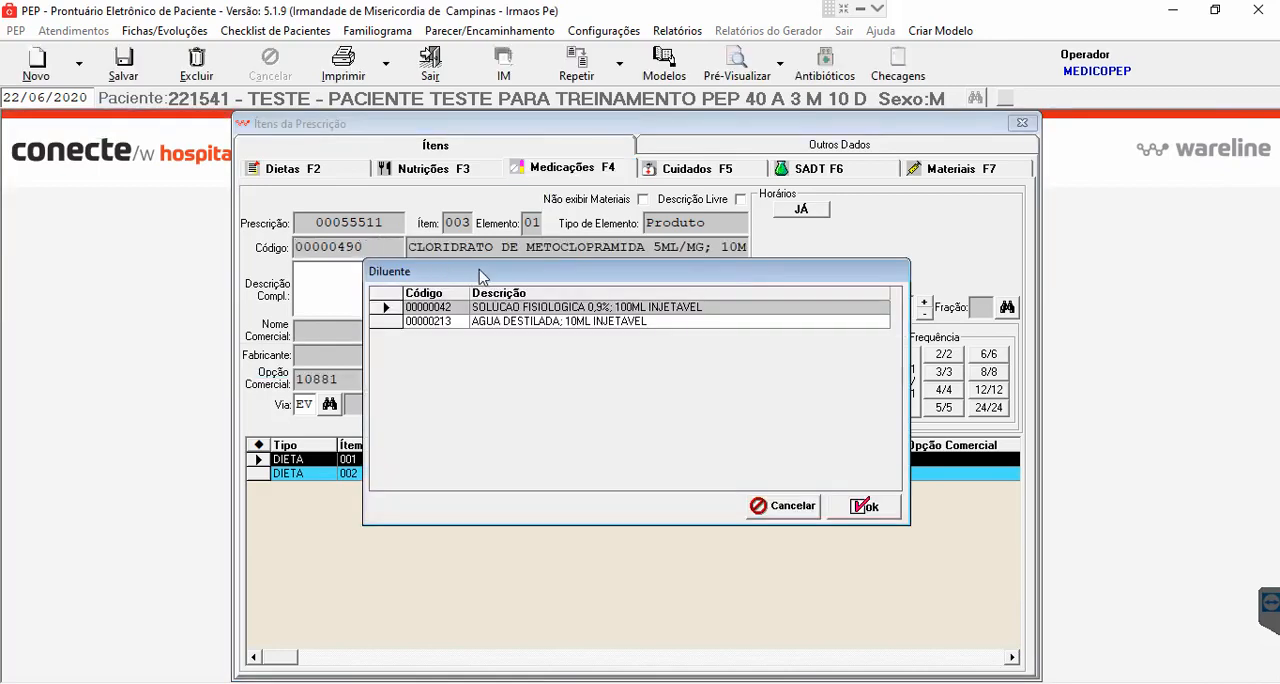
left_click_drag(587, 263, 603, 262)
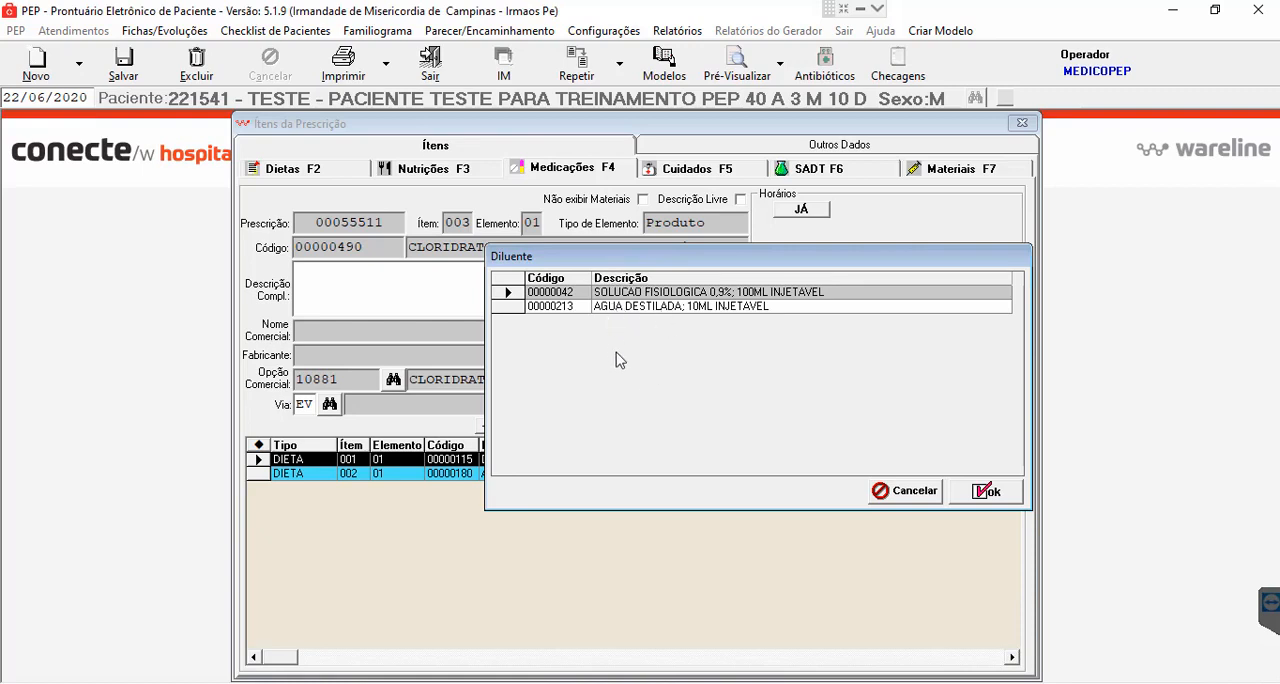
left_click(642, 308)
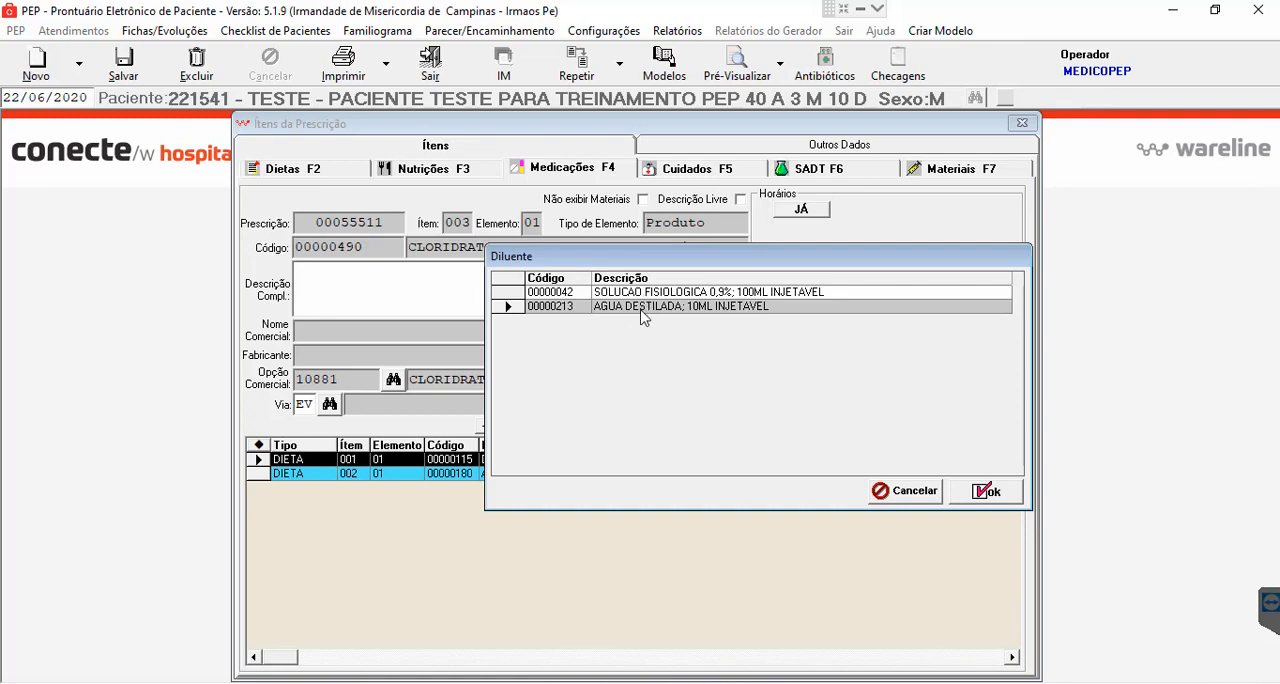
left_click(993, 490)
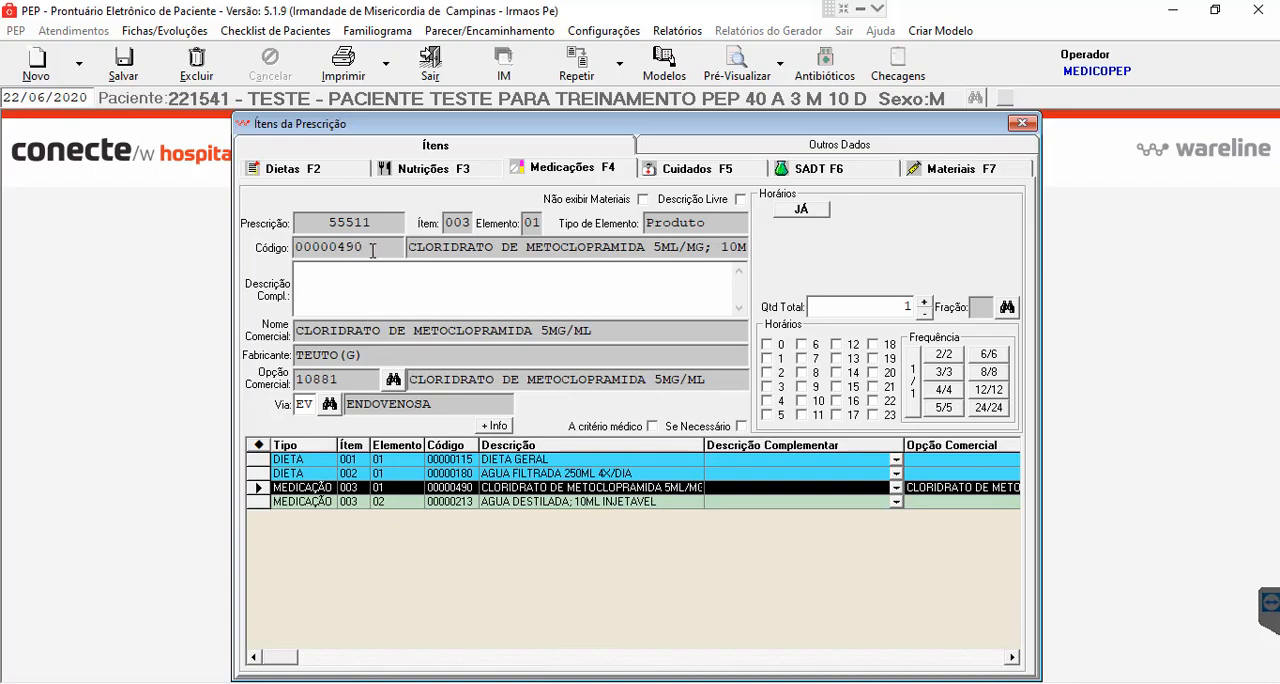
left_click(114, 67)
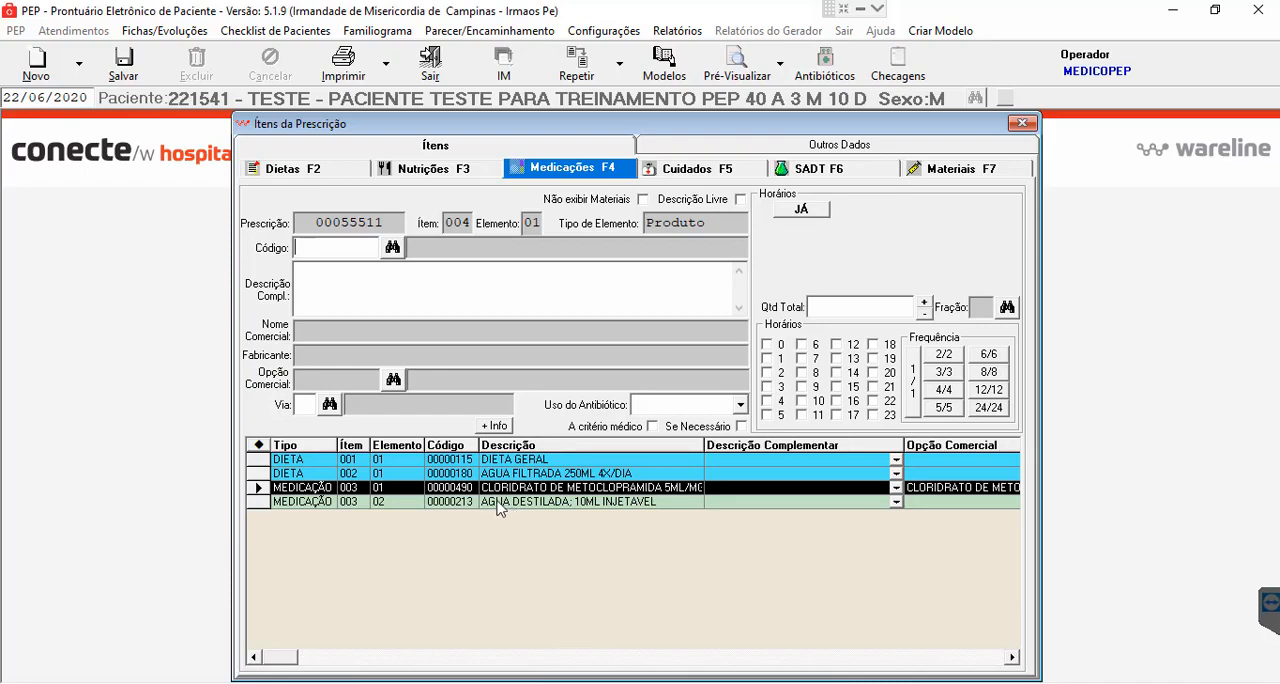
- Search the medications for "DIPIR", add DIPIRONA SODICA 500MG/ML; AMPOLA 2ML INJETAVEL as a new item, and accept the patient allergy alert
left_click(506, 508)
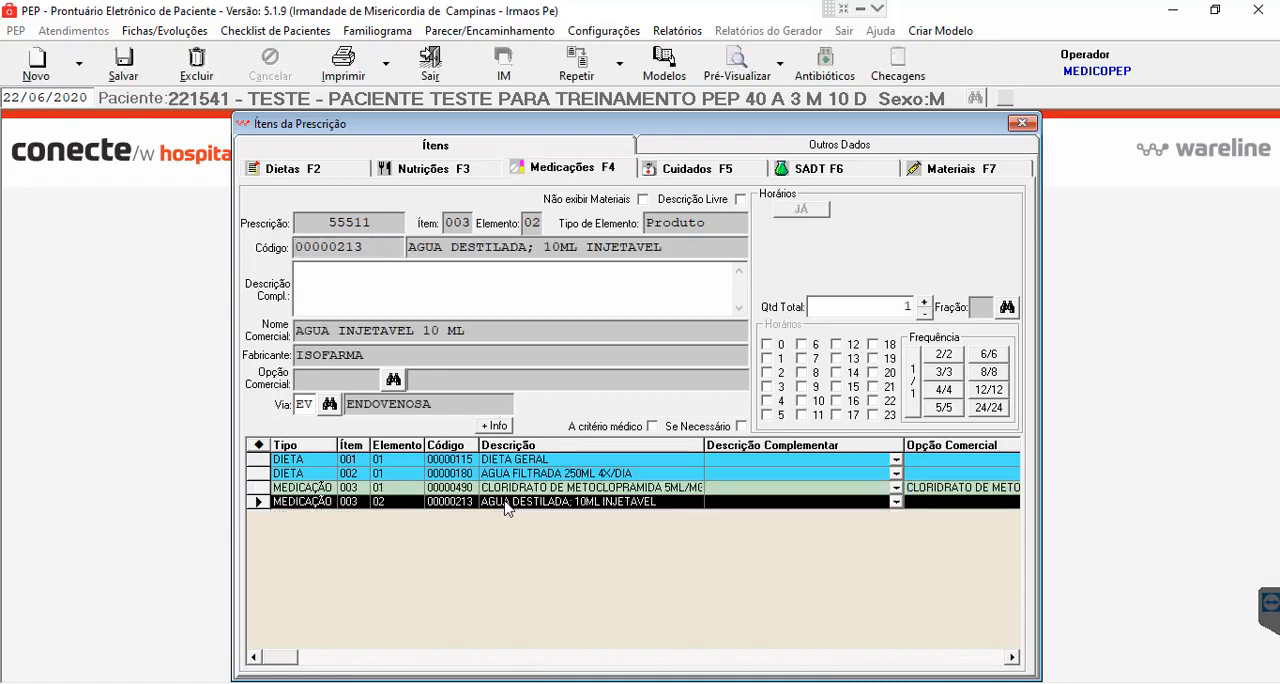
left_click(518, 489)
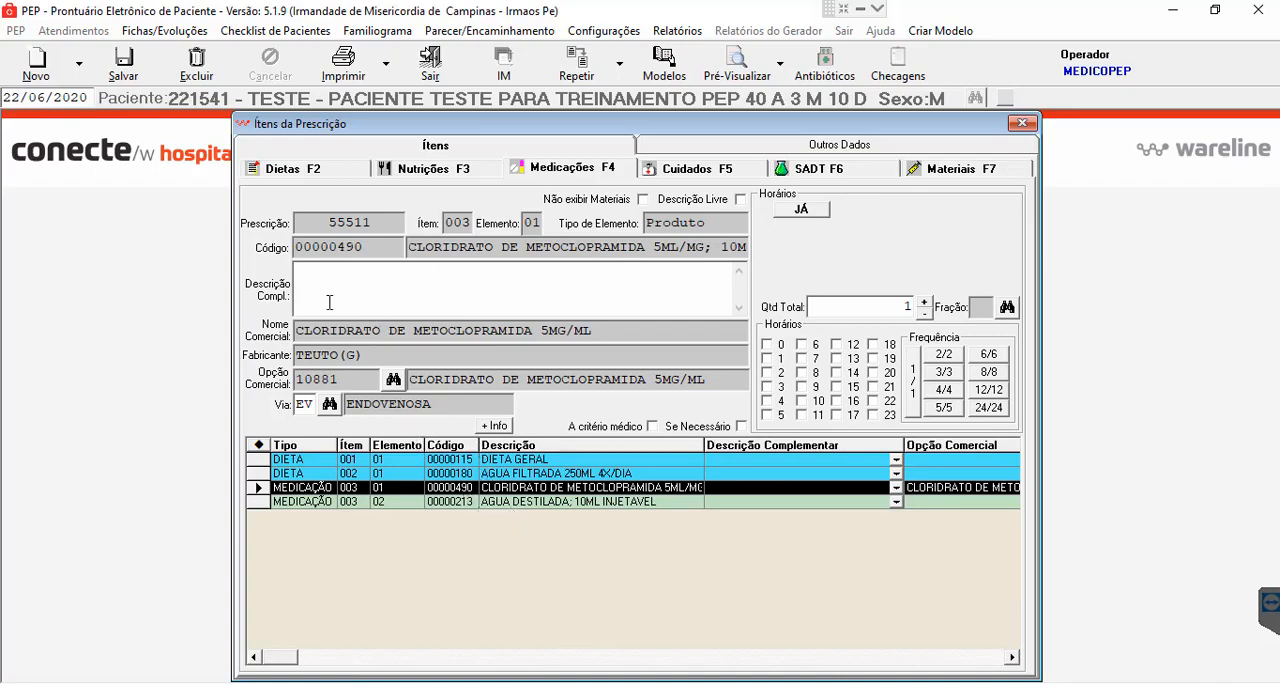
left_click(125, 75)
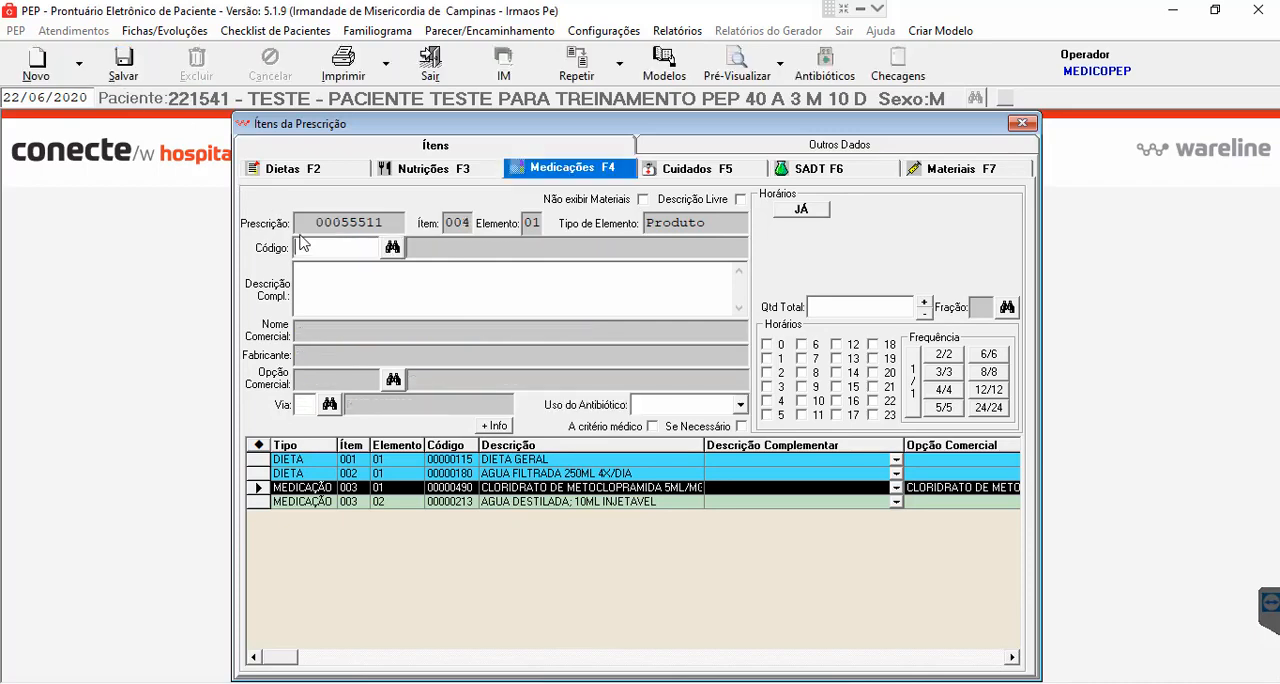
type("DIPI")
key("Return")
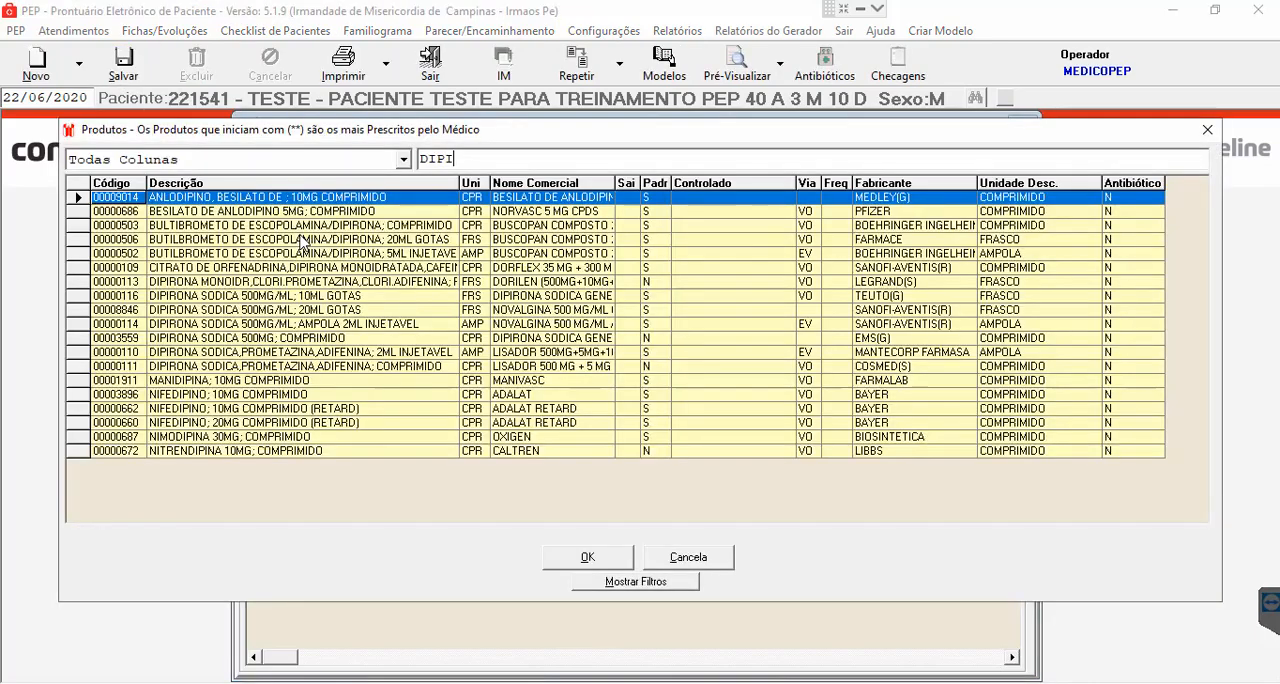
type("R")
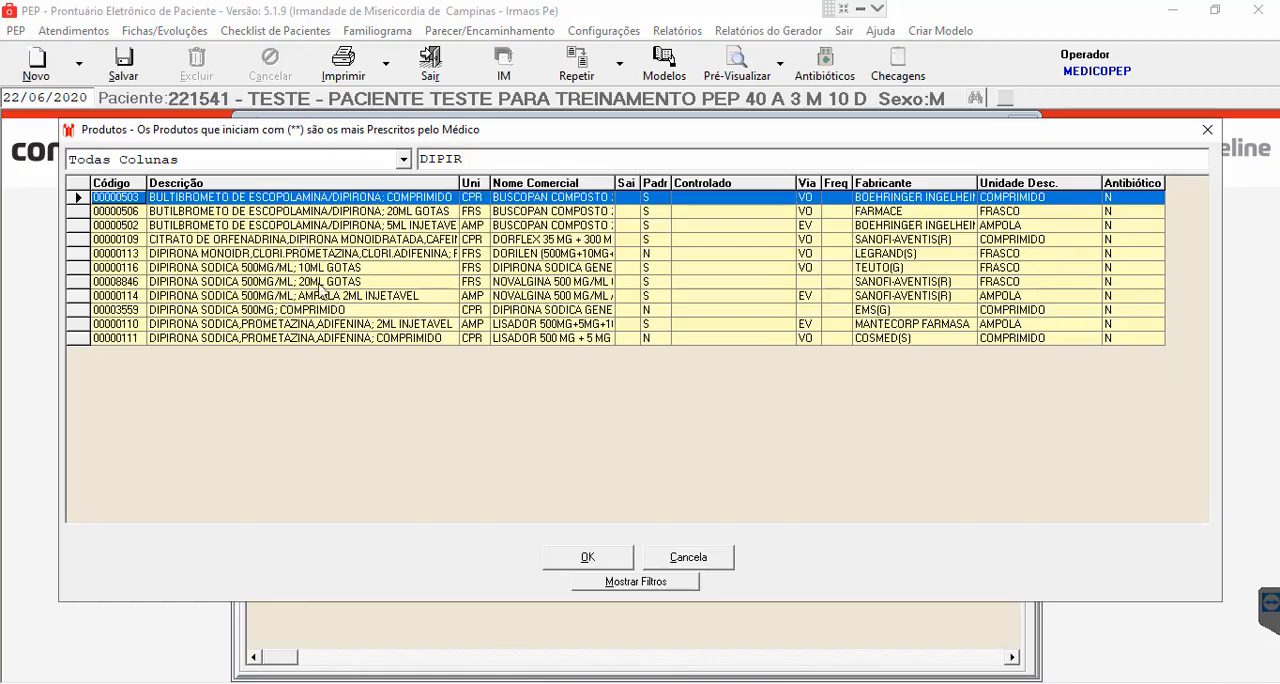
left_click(400, 297)
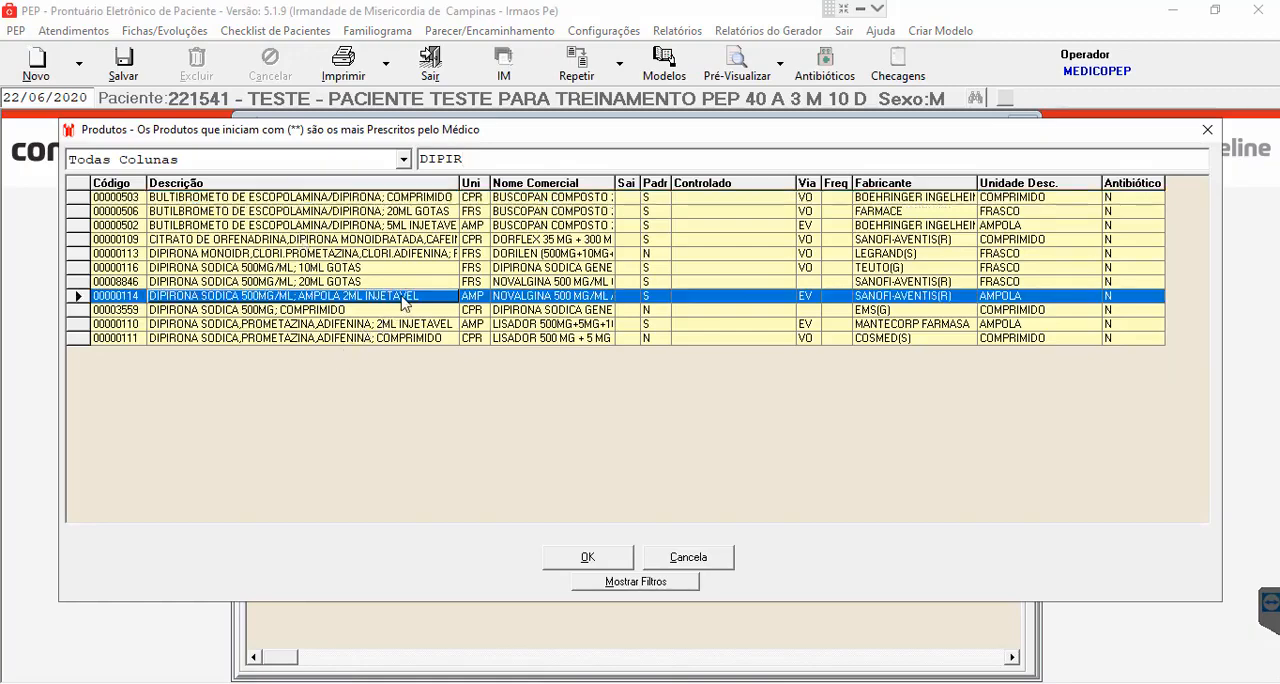
left_click(600, 559)
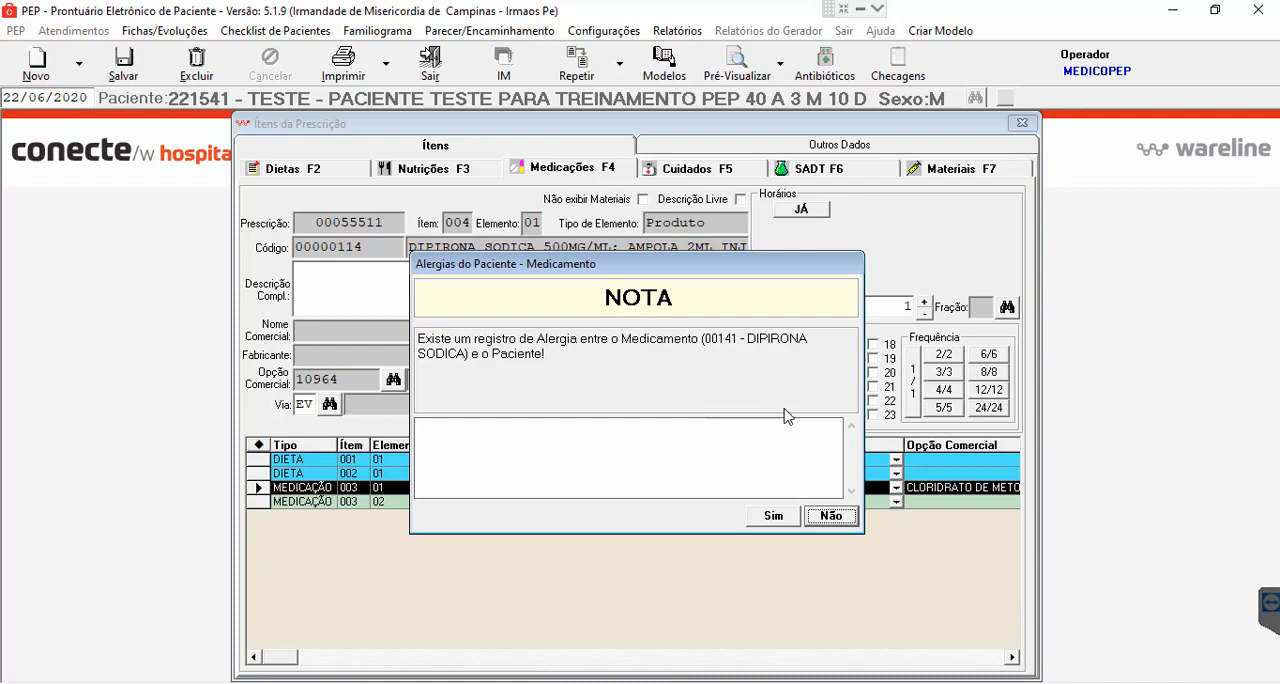
left_click(772, 517)
left_click(773, 519)
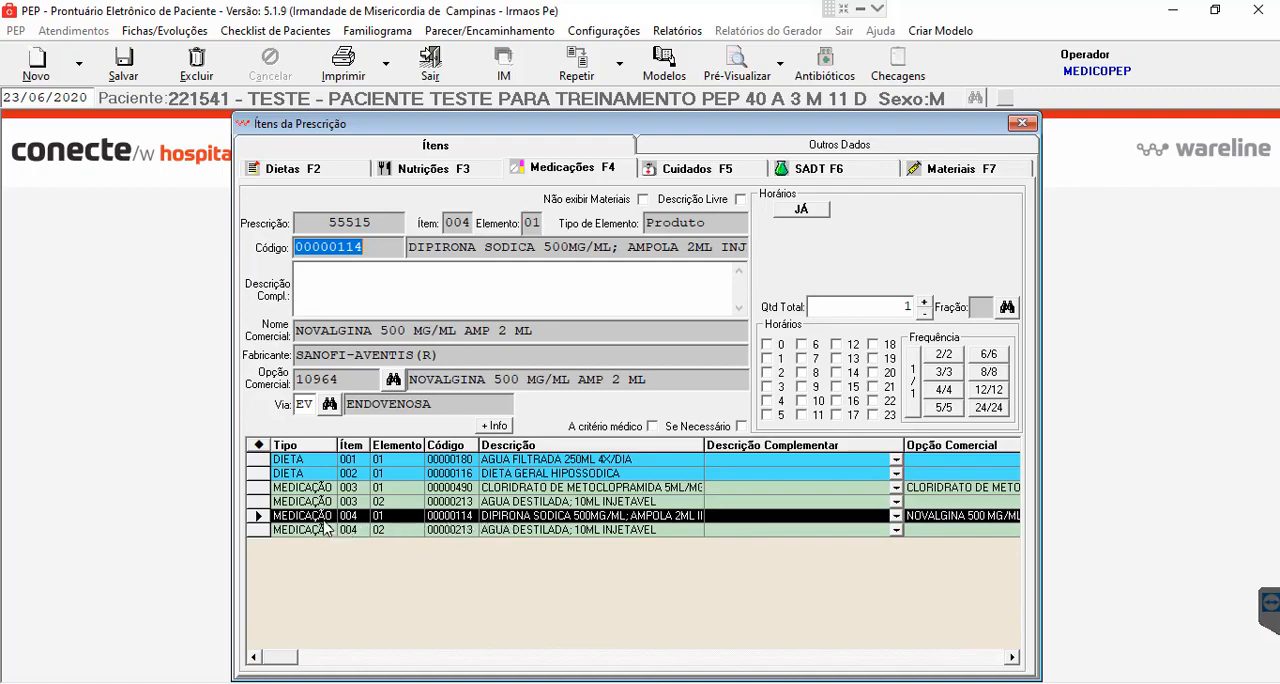
- Delete the DIPIRONA SODICA medication item 004 from the prescription
left_click(397, 521)
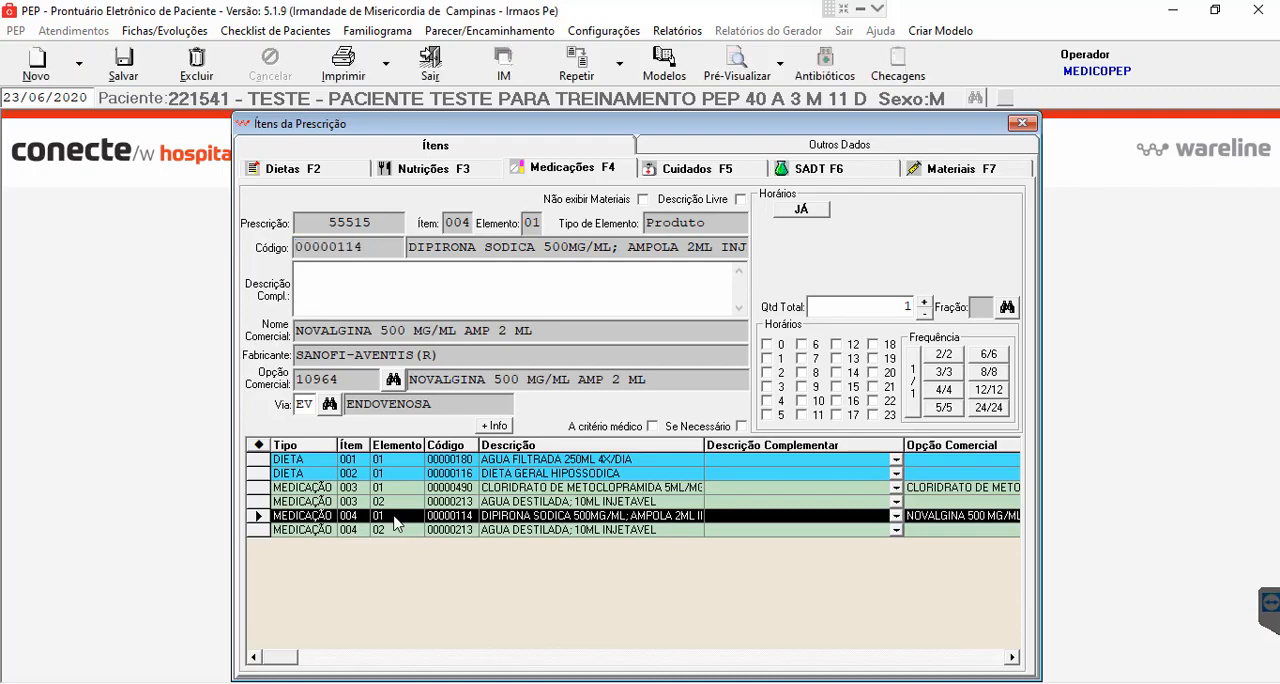
left_click(197, 66)
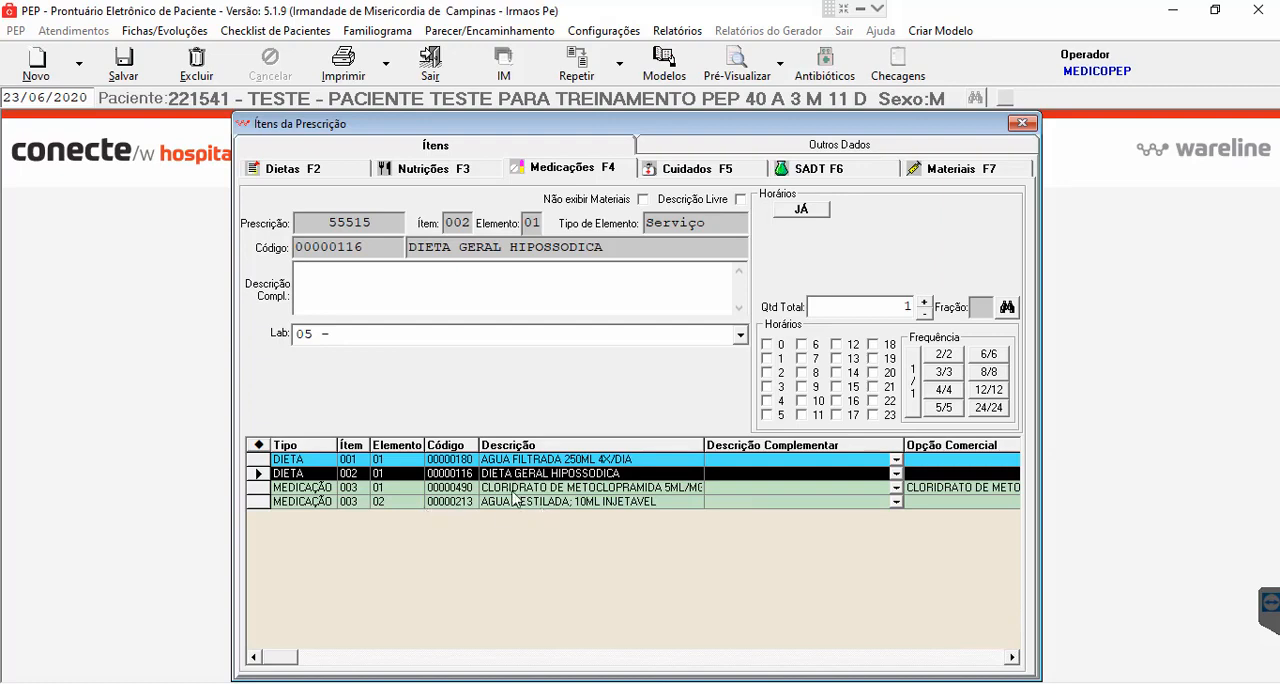
- Add DIPIRONA SODICA 500MG/ML; AMPOLA 2ML INJETAVEL as a new element of the metoclopramide item, accepting the allergy alert, and delete the extra AGUA DESTILADA element 04
left_click(393, 489)
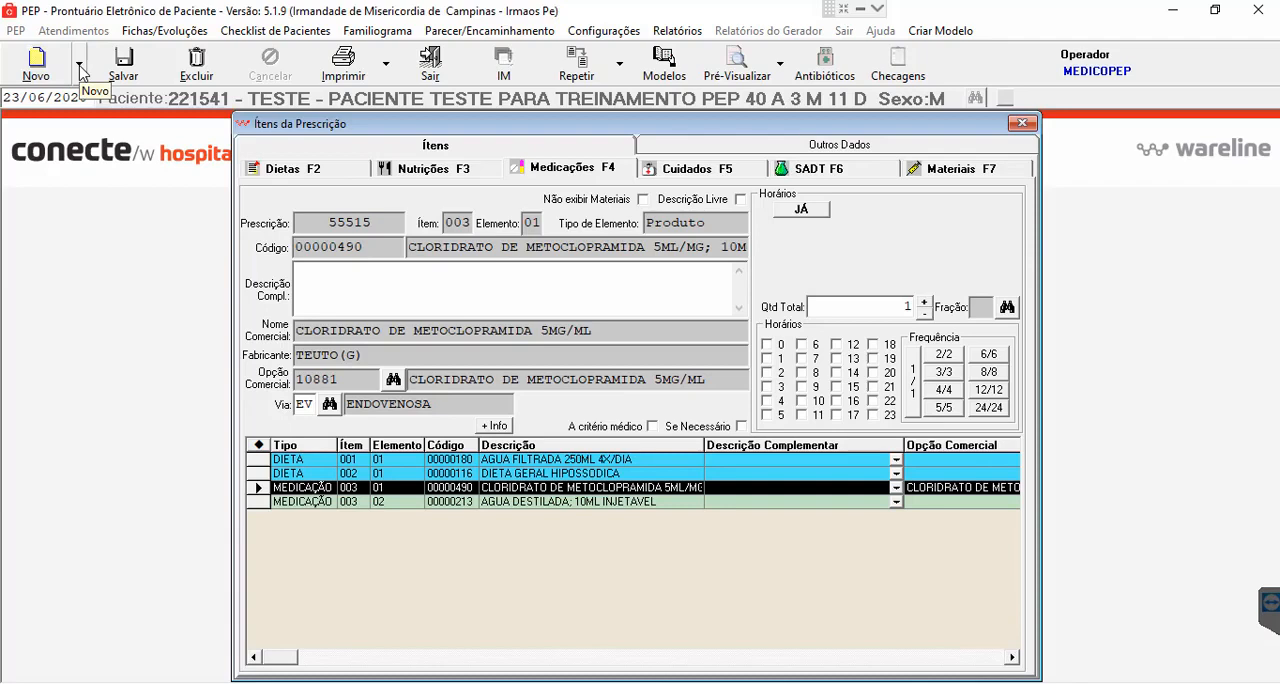
left_click(80, 66)
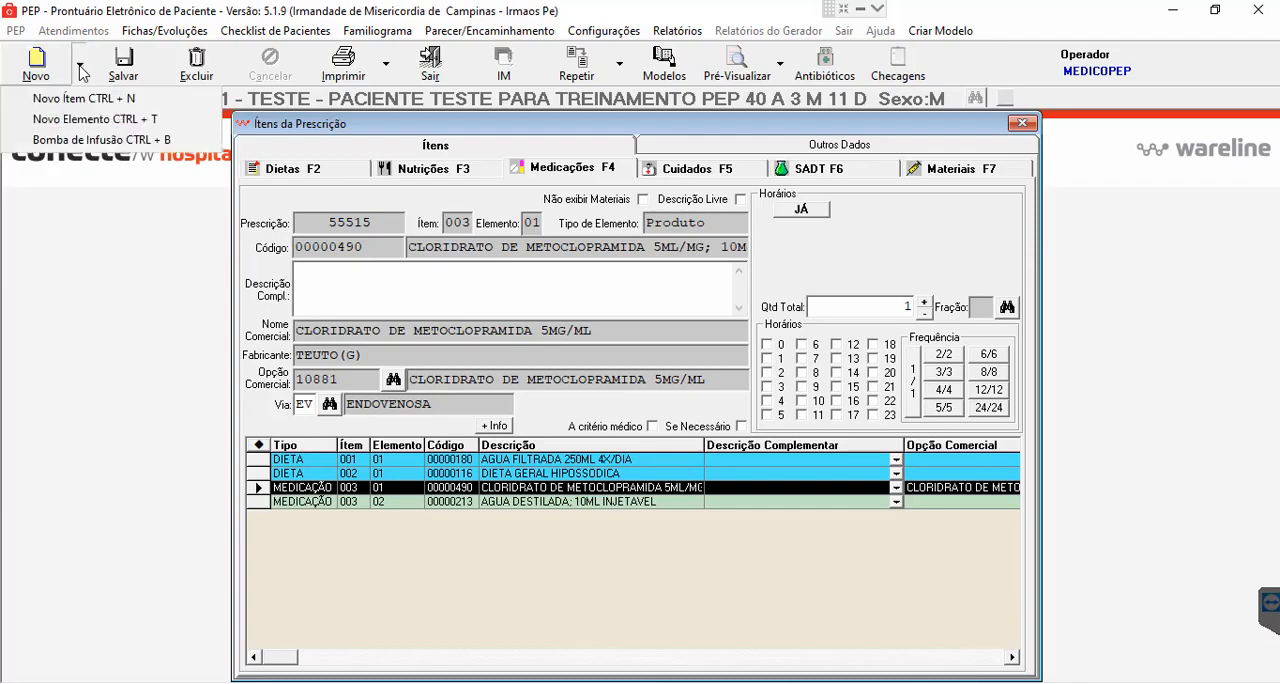
left_click(82, 124)
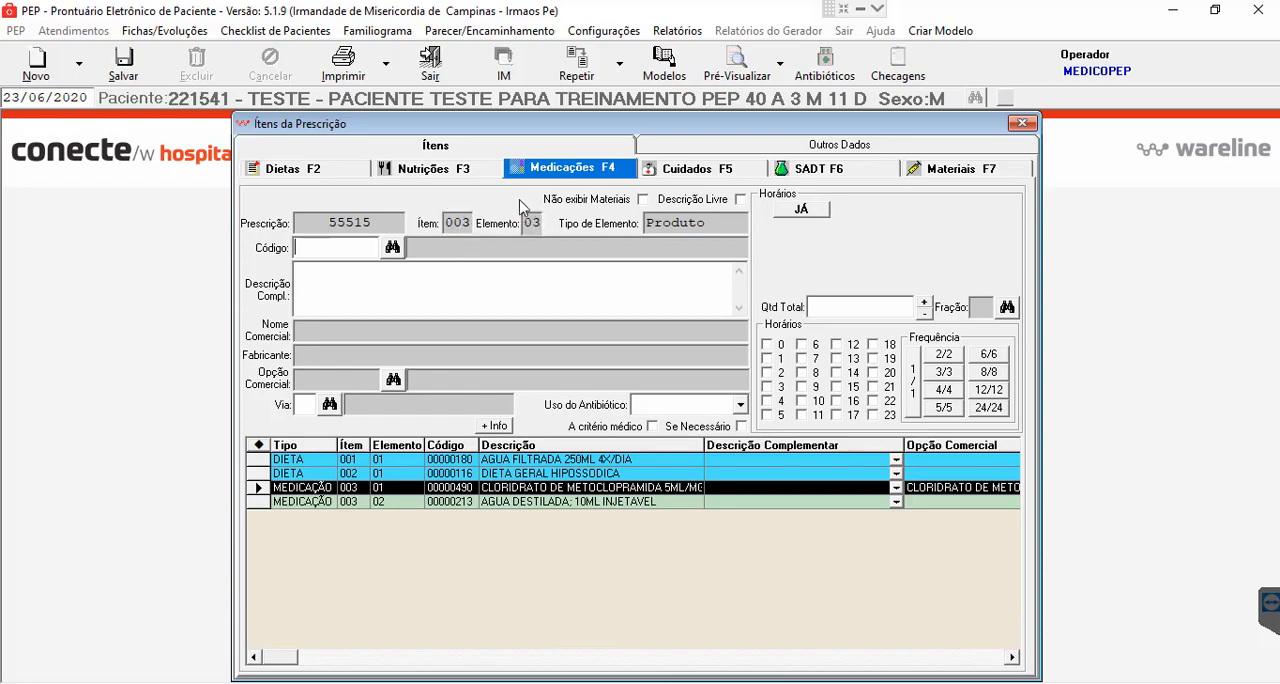
left_click(367, 248)
type("DIPIRON")
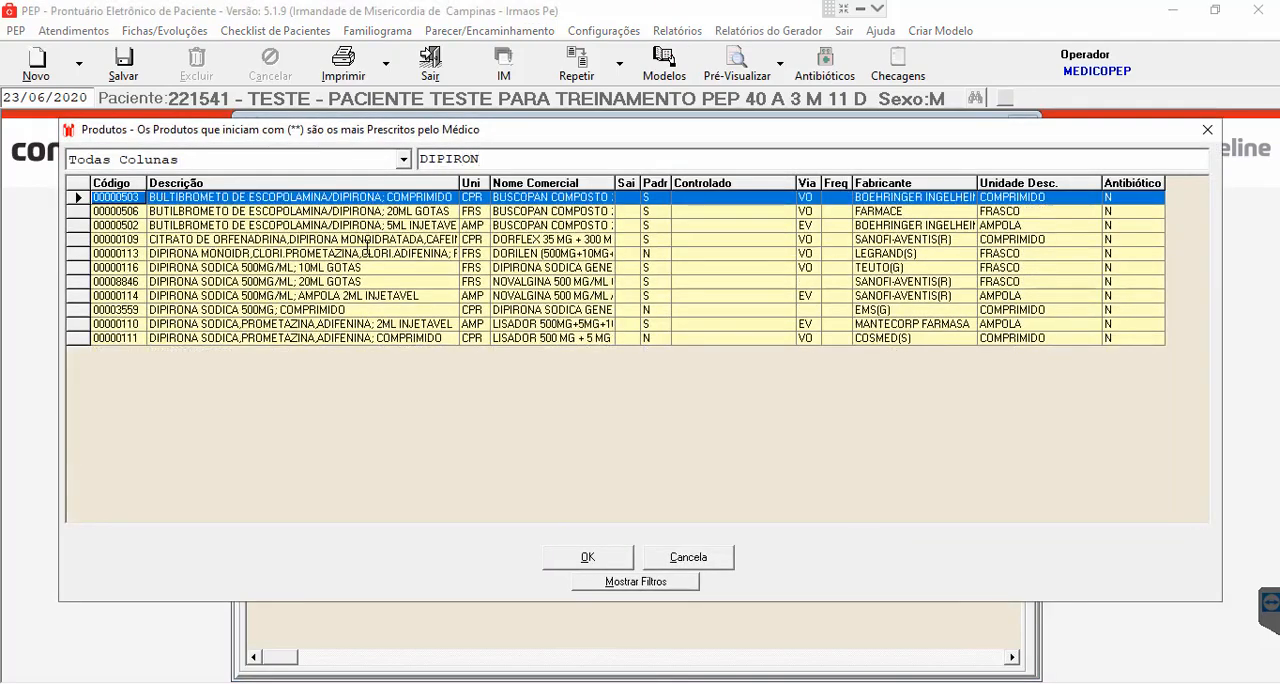
left_click(371, 298)
double_click(371, 299)
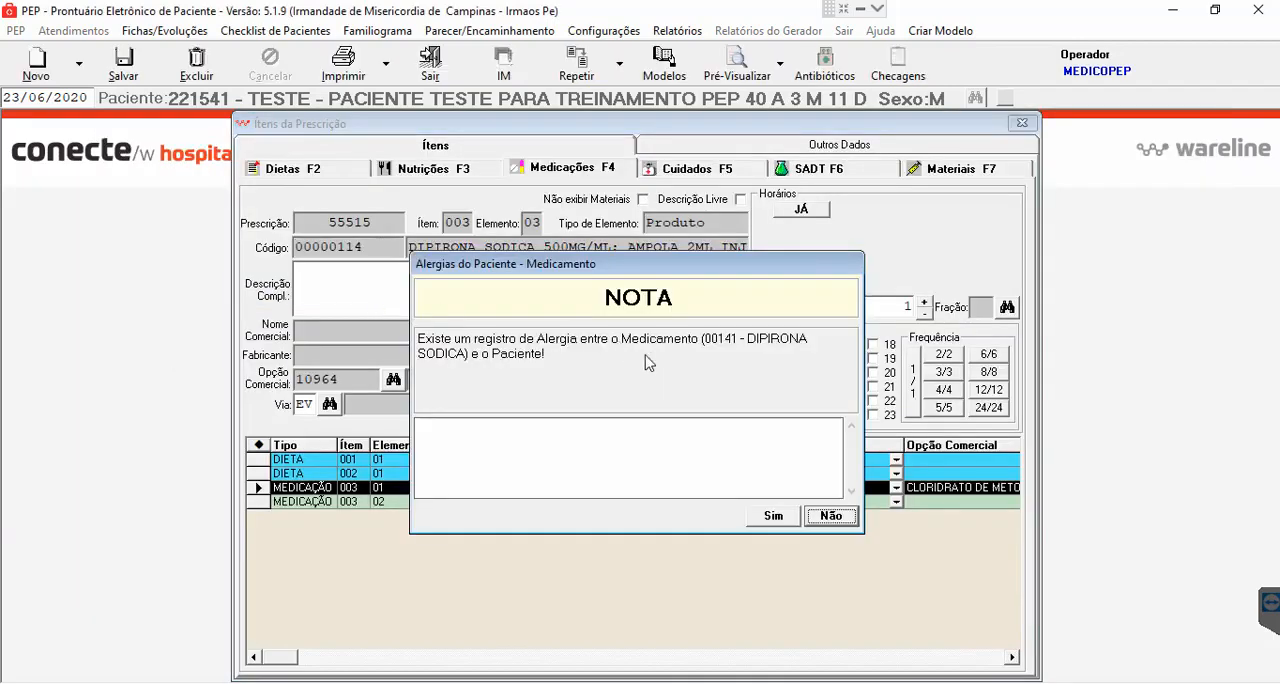
left_click(773, 516)
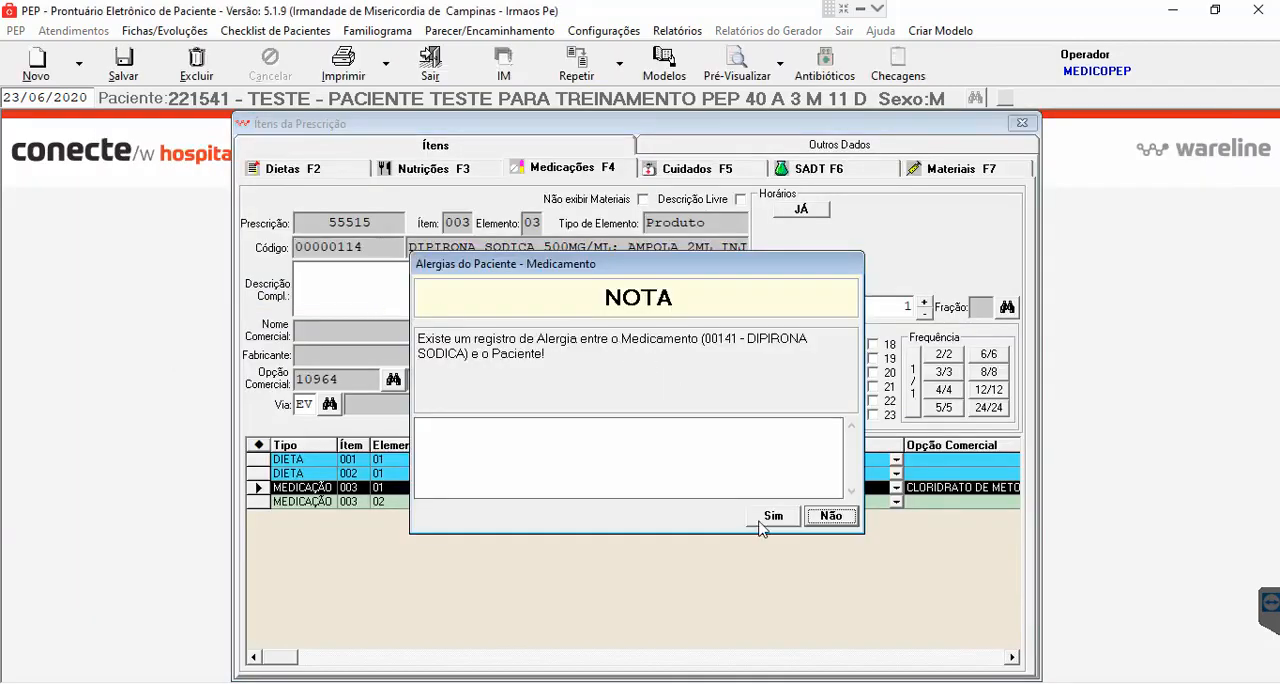
left_click(773, 516)
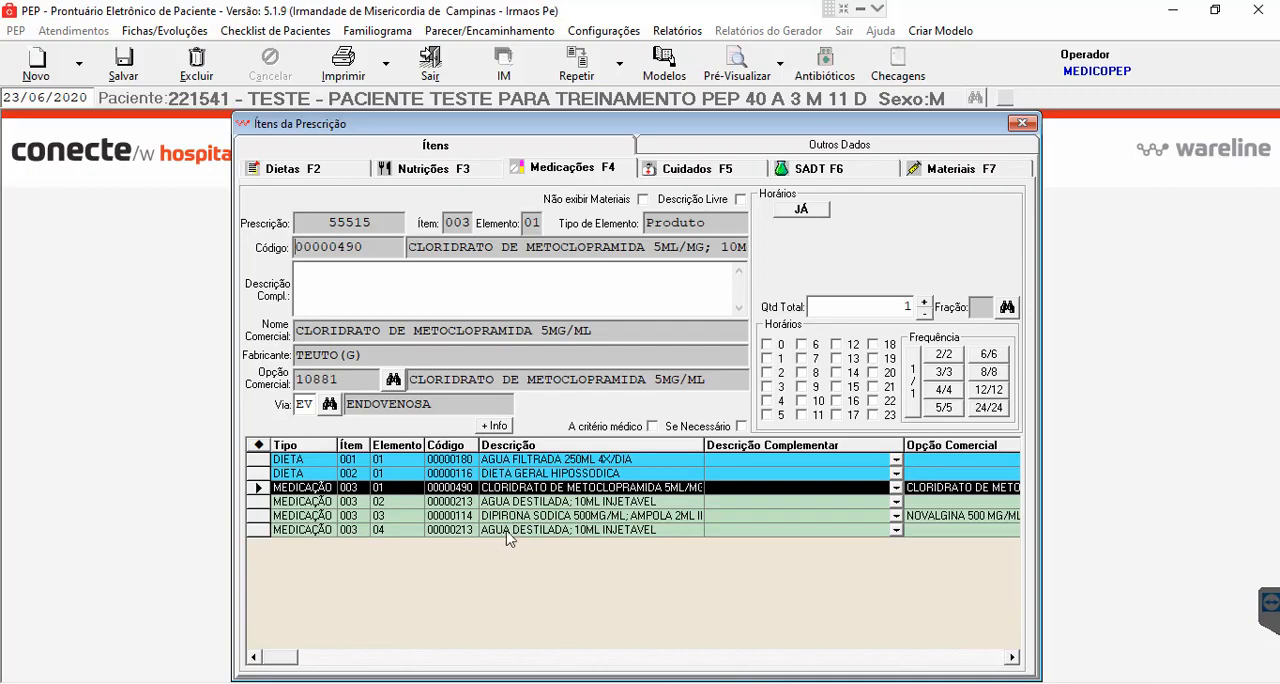
left_click(509, 532)
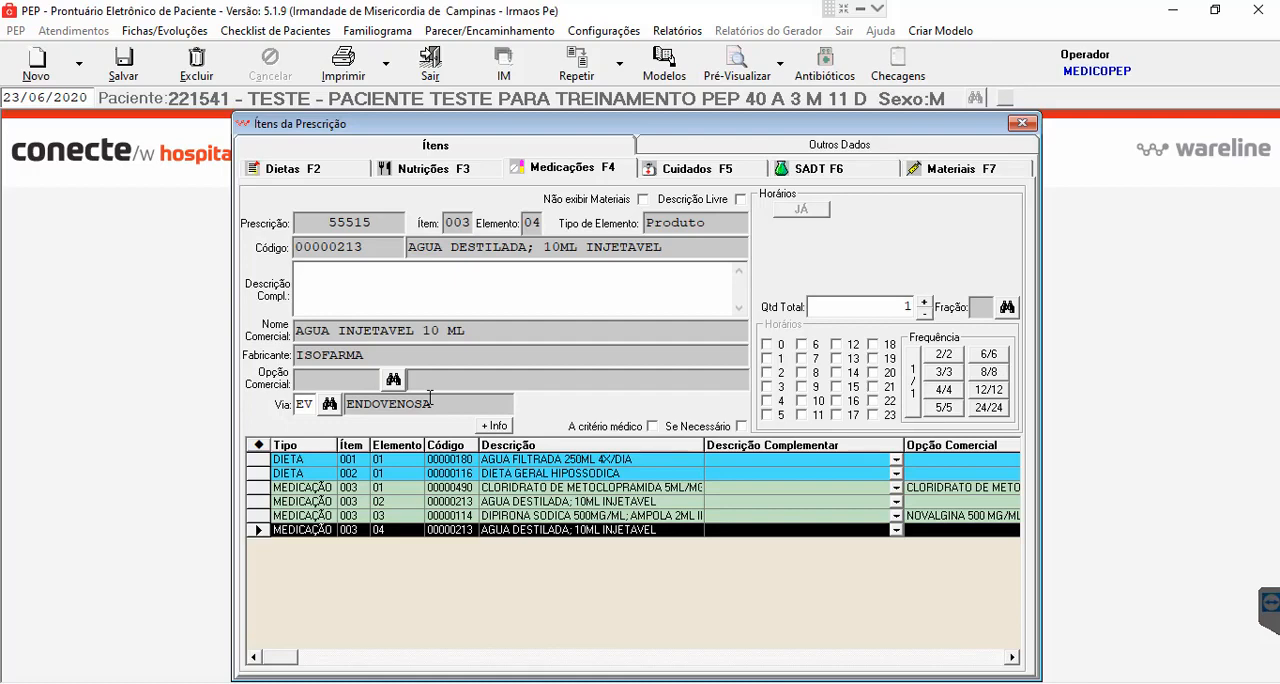
left_click(197, 66)
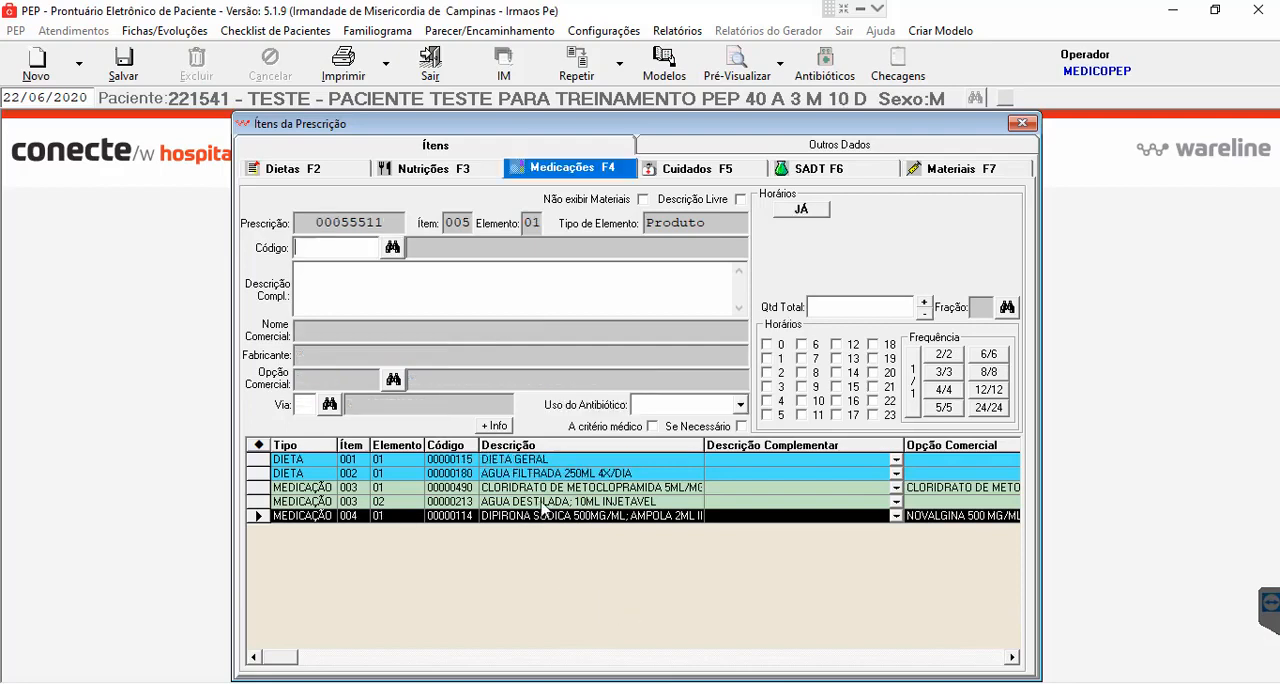
- Set the DIPIRONA SODICA item 004 to a 6/6 frequency, try a dose of 2 per hour and lower it again, and save the item
left_click(584, 518)
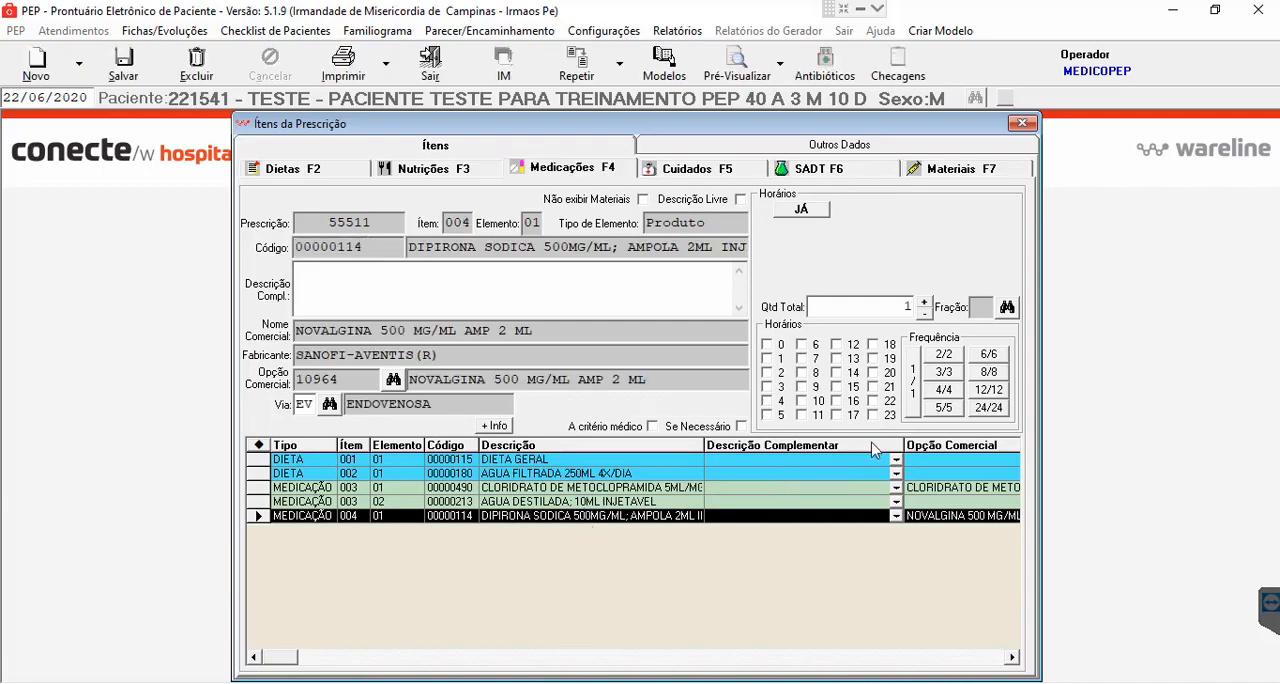
left_click(989, 355)
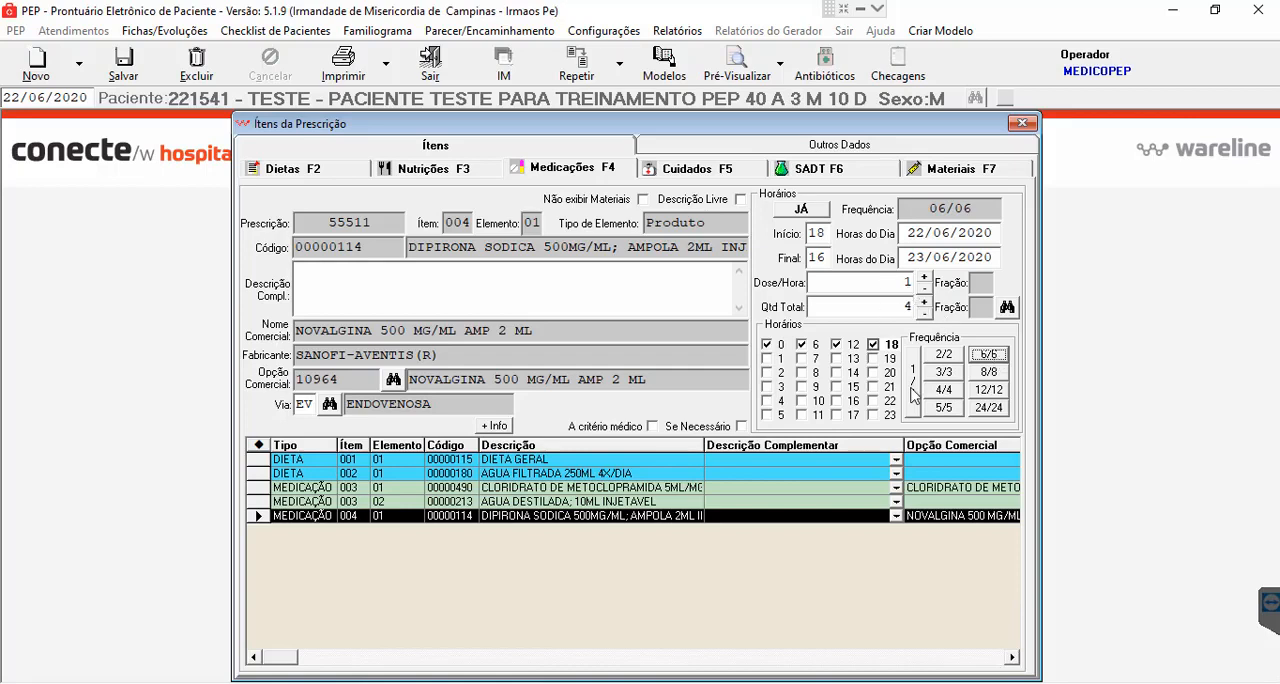
left_click(924, 278)
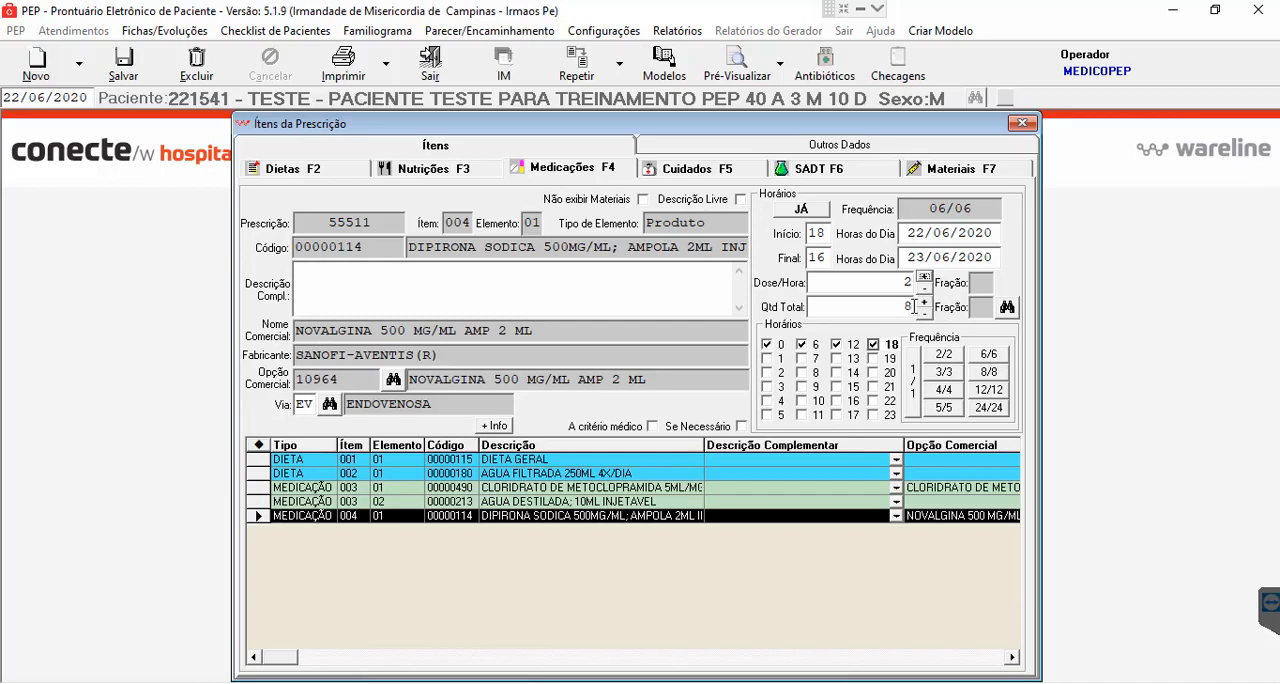
left_click(924, 290)
left_click(124, 70)
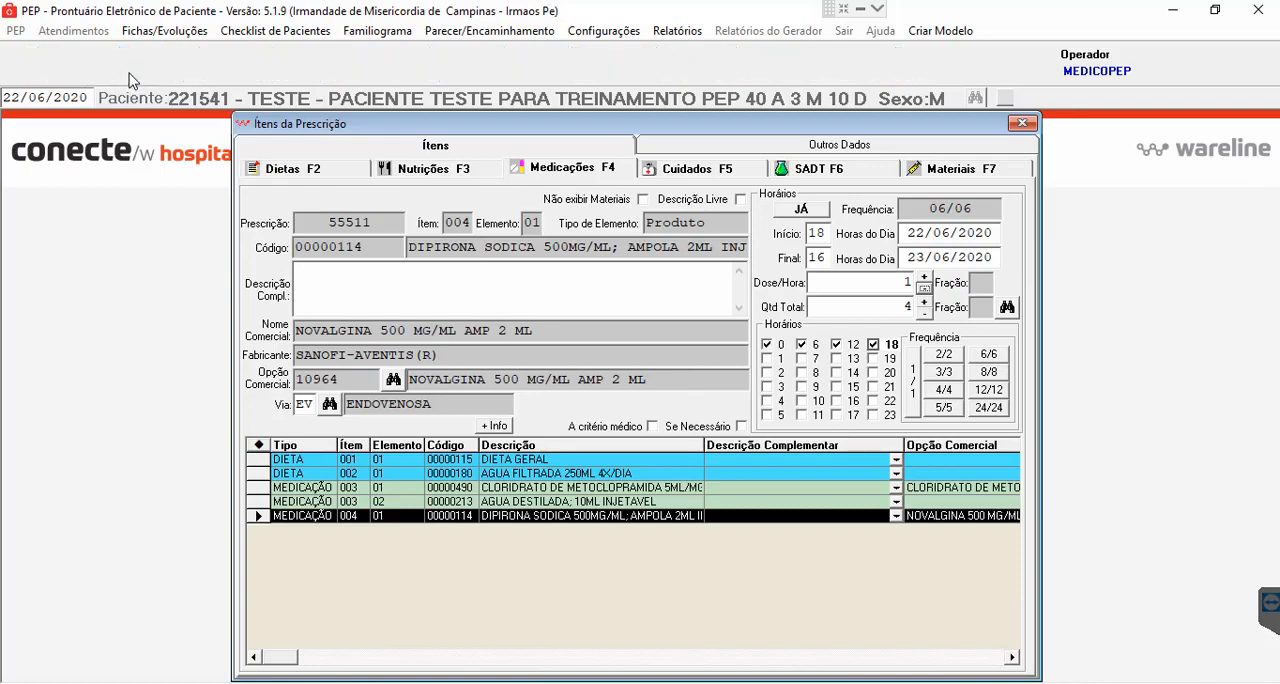
left_click(498, 512)
left_click(500, 503)
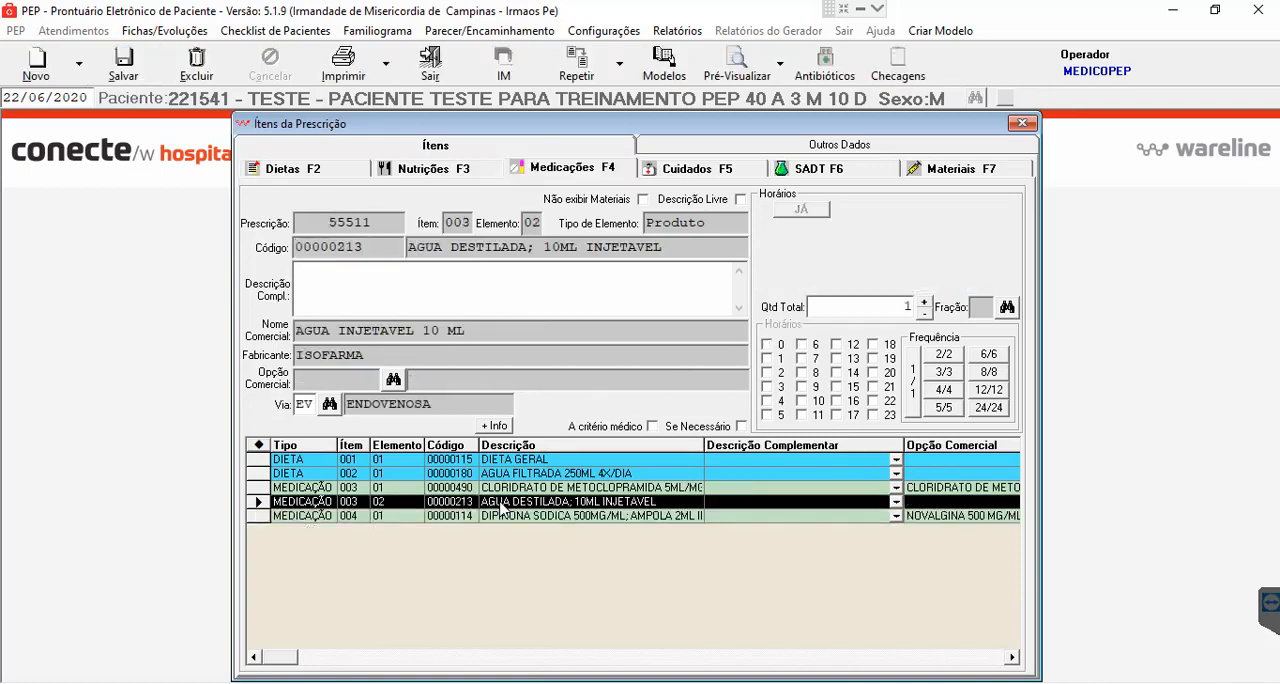
left_click(497, 517)
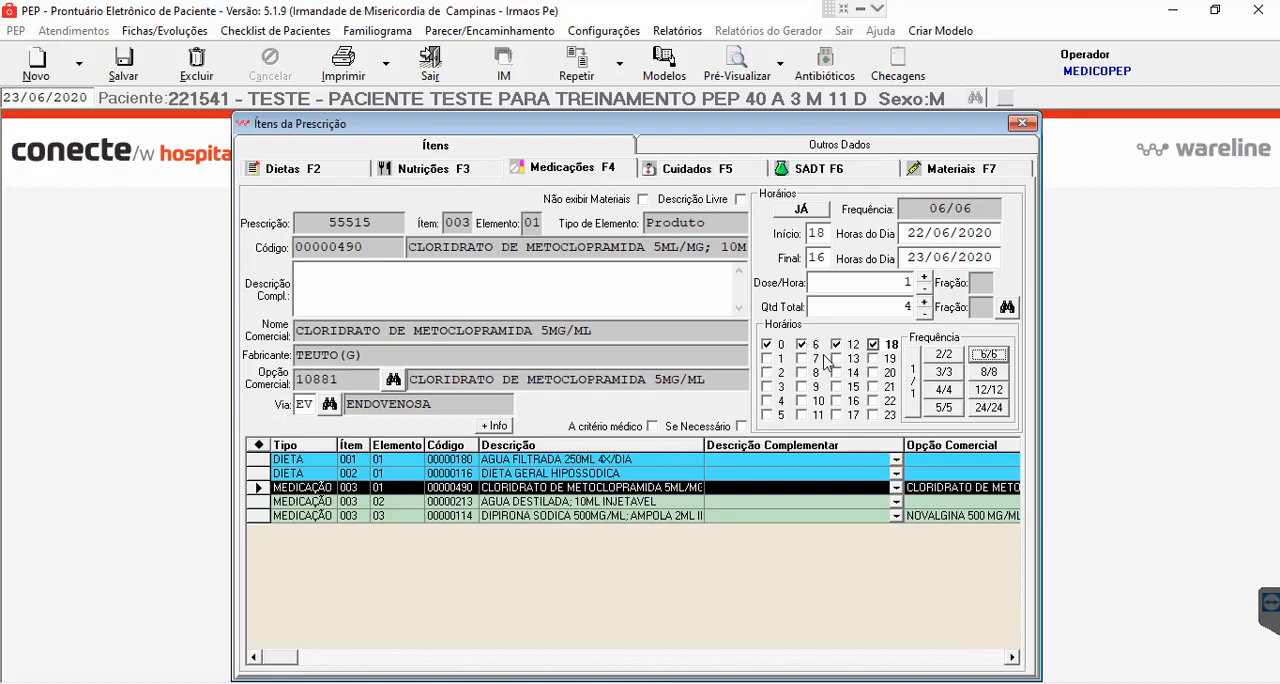
- Try marking the metoclopramide item as Se Necessário with a 6/6 frequency, and clear the mark again
left_click(740, 427)
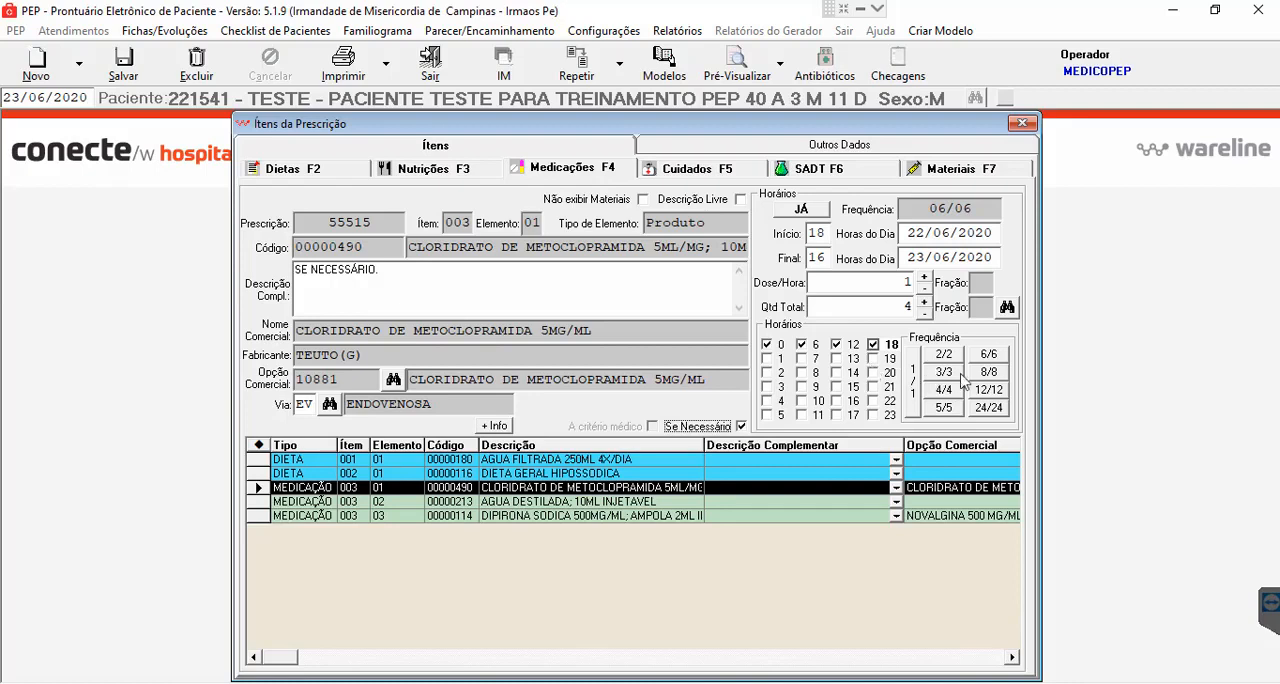
left_click(993, 362)
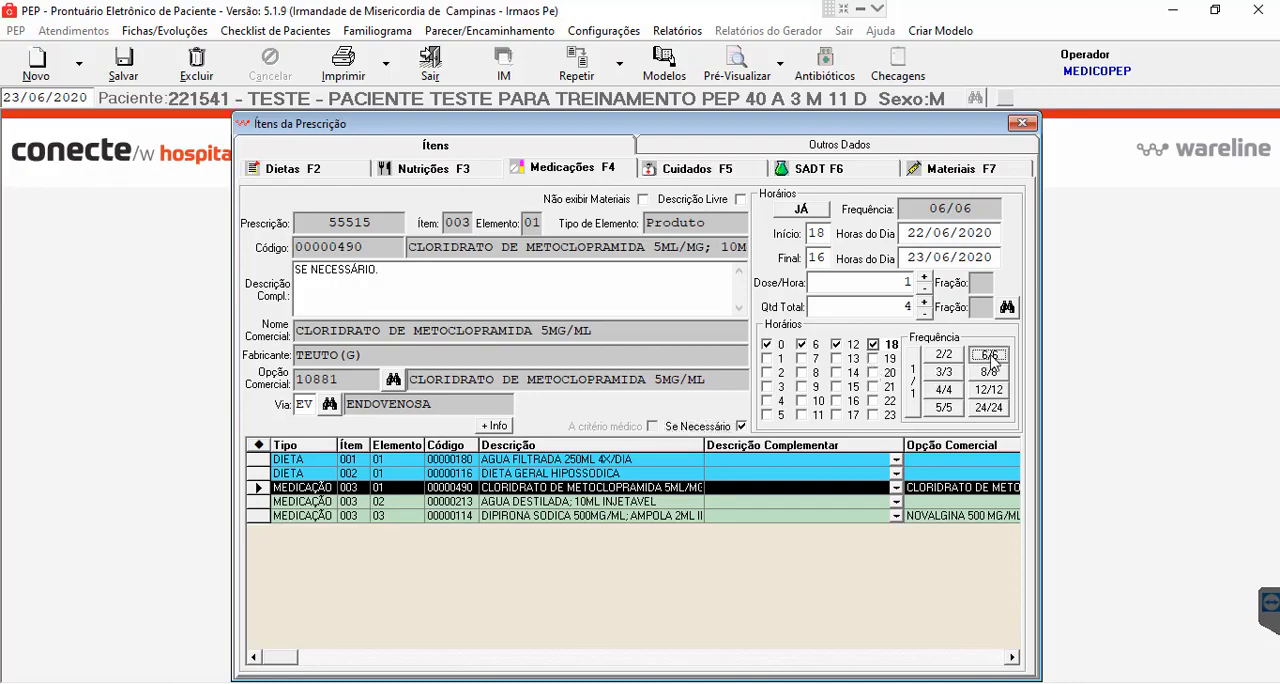
left_click(741, 427)
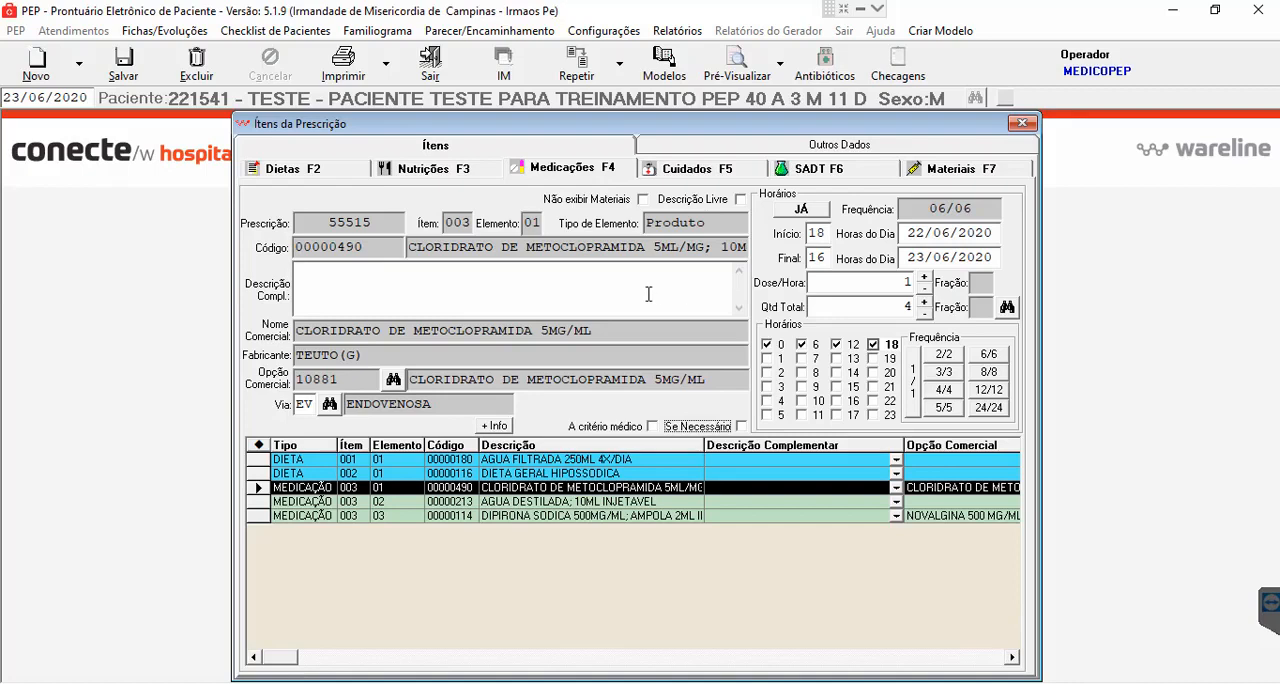
- Try adding "E Se NECESSARIO" as the metoclopramide item's complementary description, clear the text, and reapply the 6/6 frequency
left_click(303, 274)
type("e")
key("BackSpace")
type("E Se NECESAR")
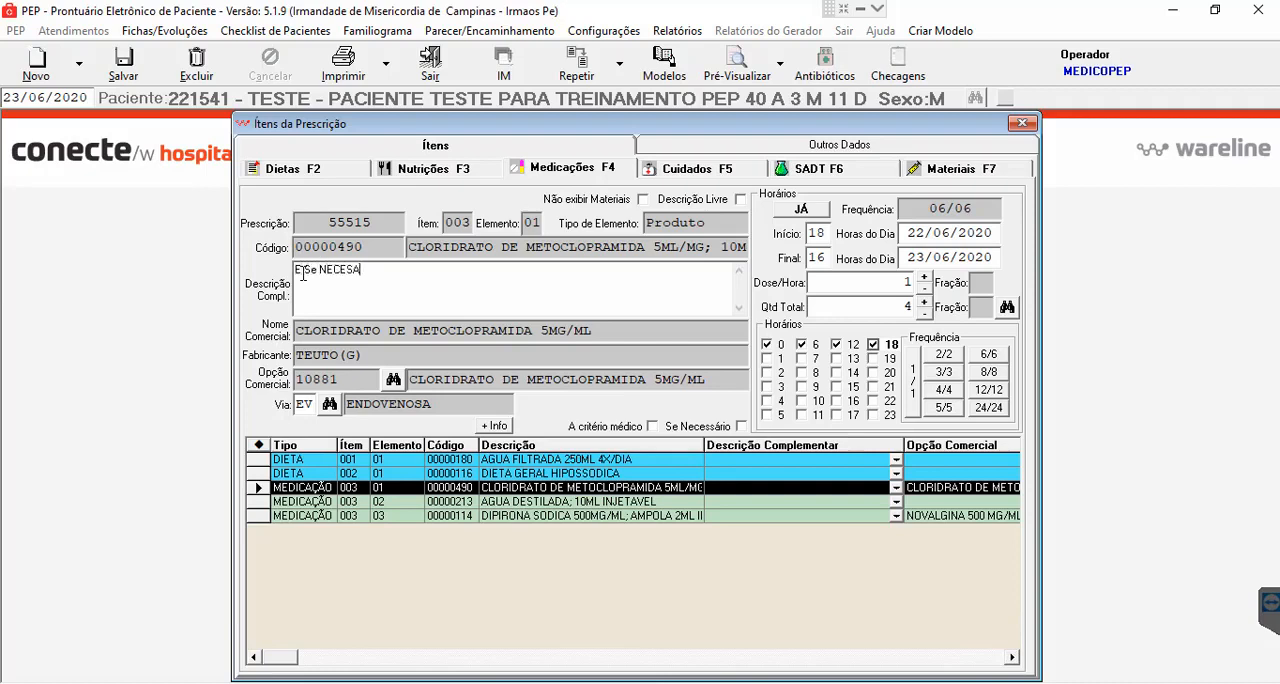
key("BackSpace")
key("BackSpace")
type("SARIO")
left_click_drag(603, 275, 281, 272)
key("BackSpace")
left_click(1005, 359)
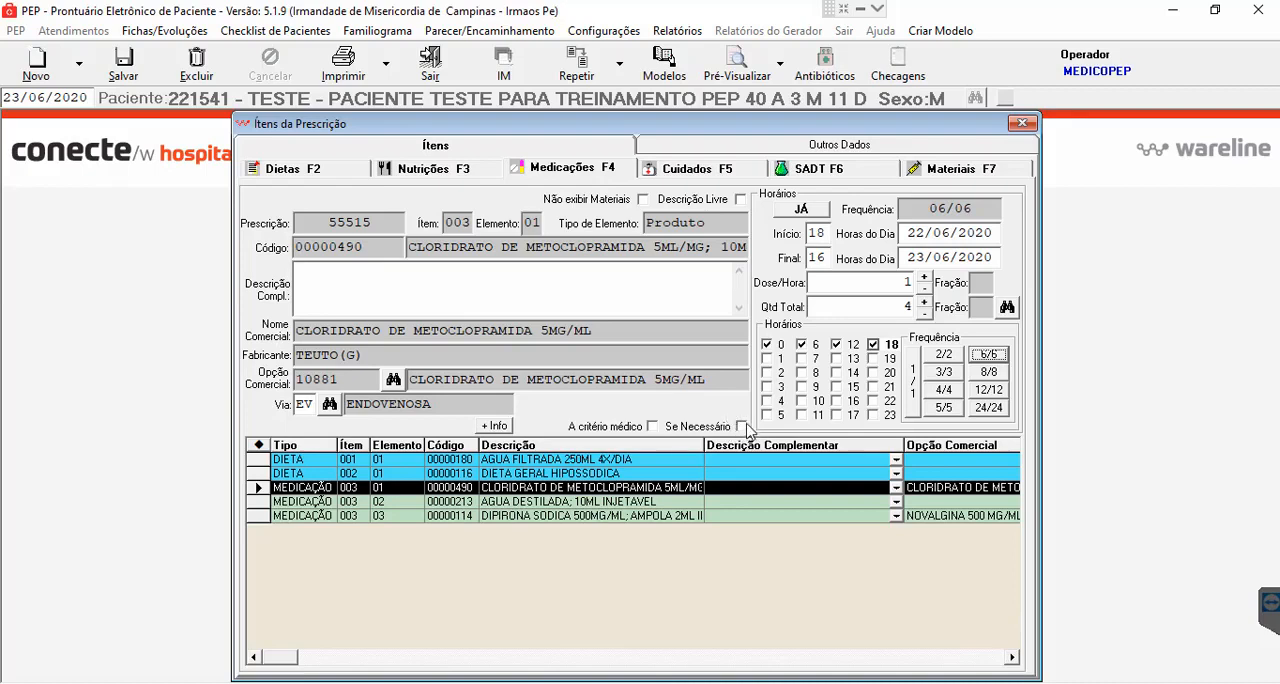
- Enter "SE NECESSARIO" as the complementary description of the metoclopramide item
left_click(352, 272)
left_click(353, 272)
type("SE NECESSARIO")
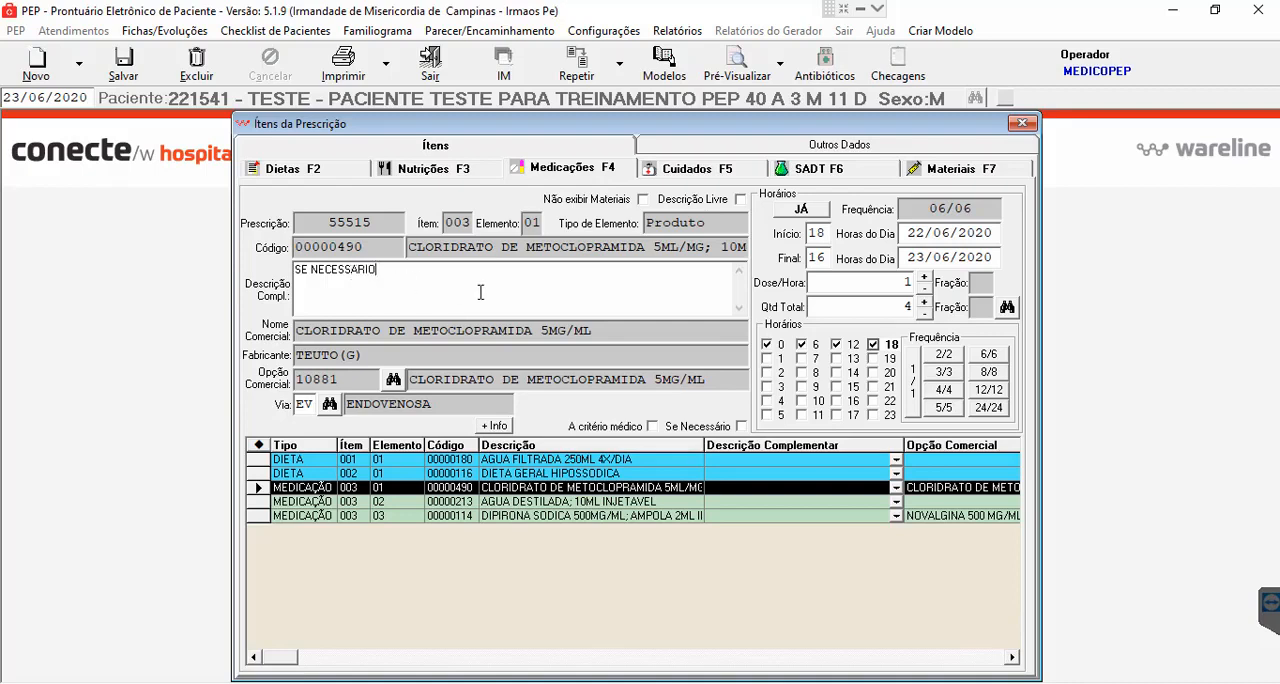
left_click(296, 275)
type("E")
key("BackSpace")
key("BackSpace")
left_click(801, 344)
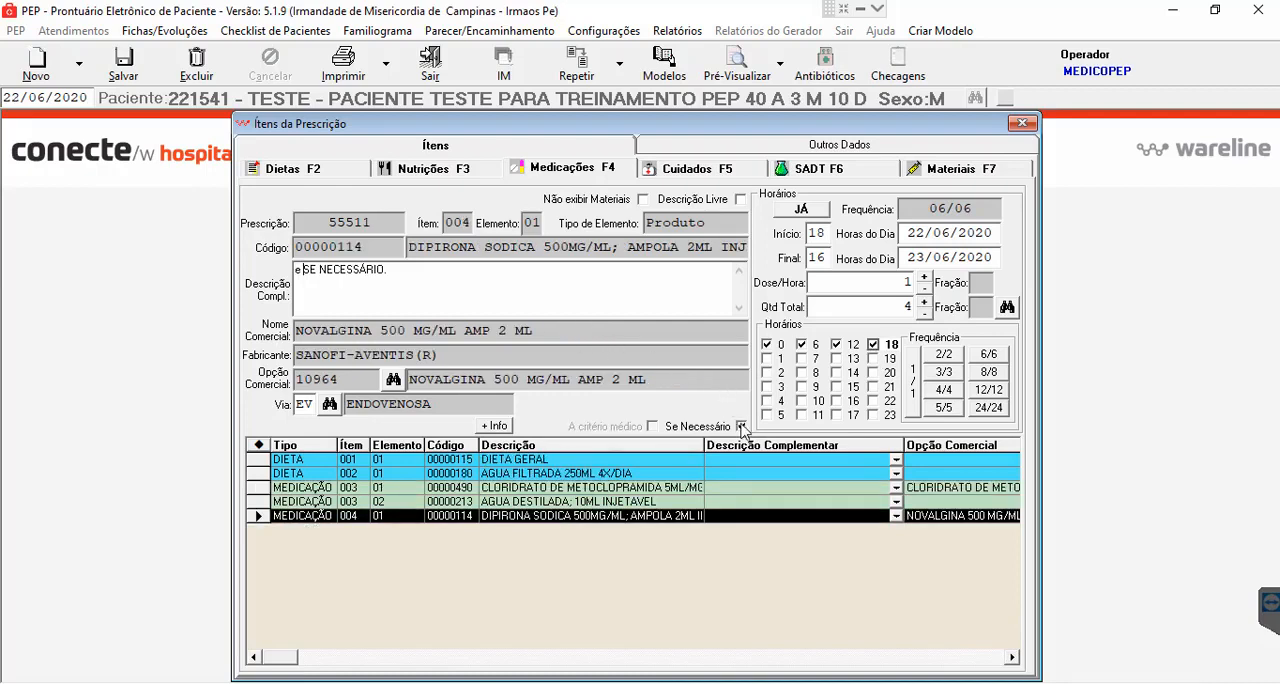
- Clear the Se Necessário mark and the complementary description of the DIPIRONA SODICA item 004, and save the item
left_click(741, 427)
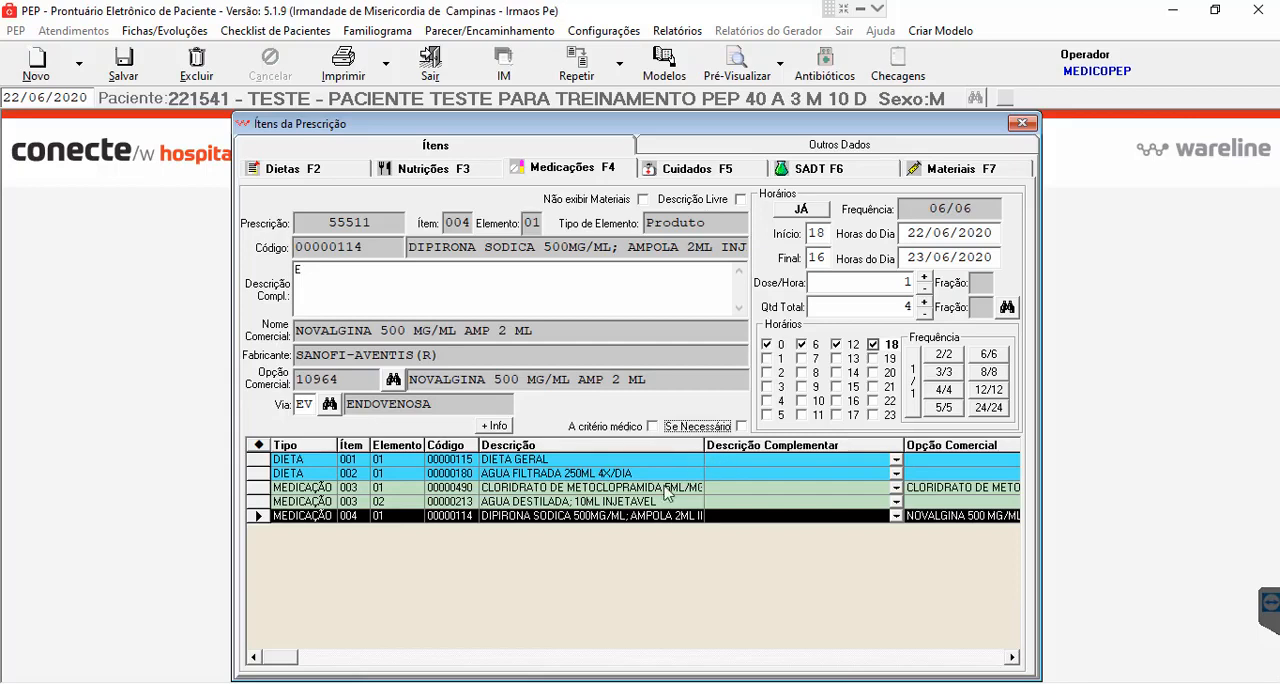
left_click(575, 544)
left_click_drag(310, 271, 244, 272)
key("BackSpace")
left_click(124, 62)
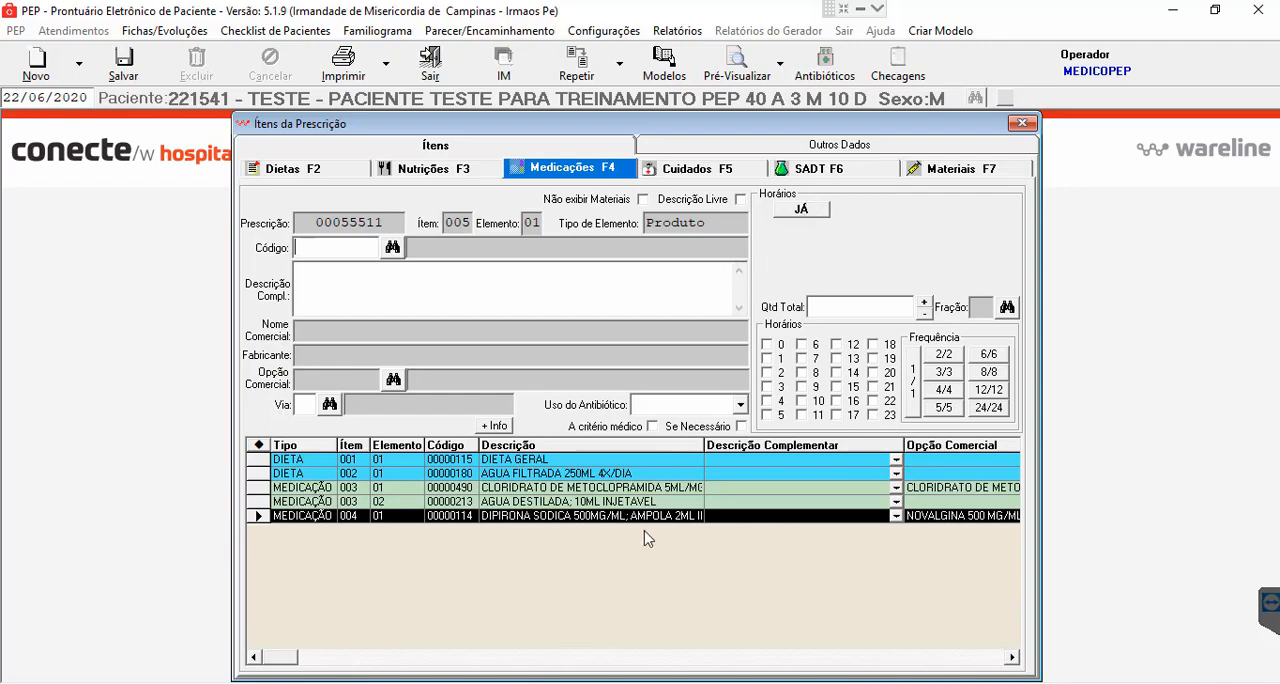
- Try the immediate JÁ schedule on the blank new medication item 005
left_click(805, 210)
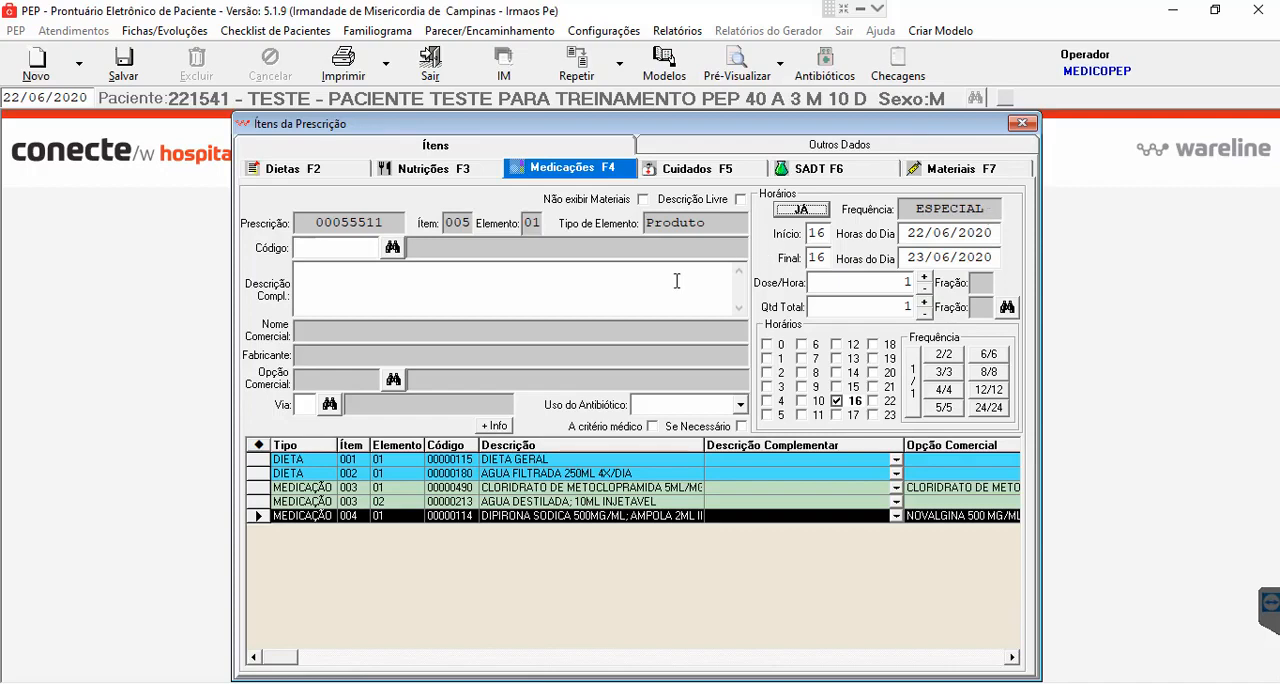
left_click(630, 297)
- Close the prescription items window and save the prescription with the Situação kept at 1-Em Lançamento
left_click(1022, 124)
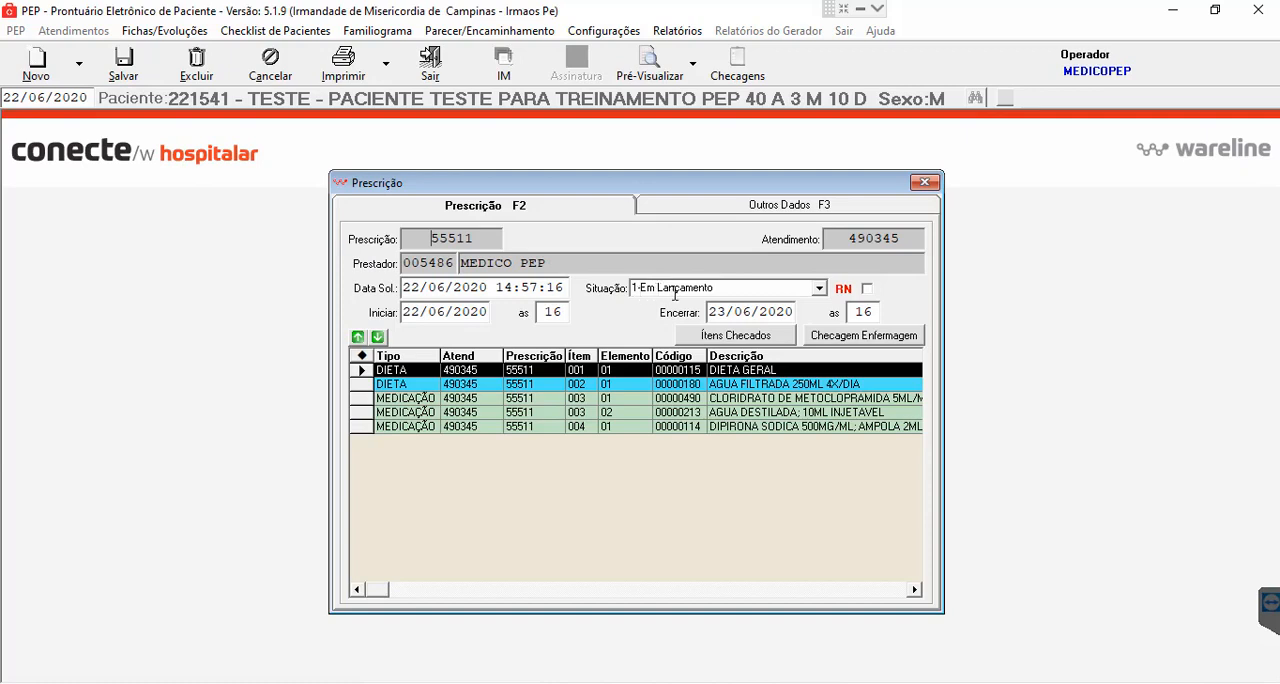
left_click(688, 291)
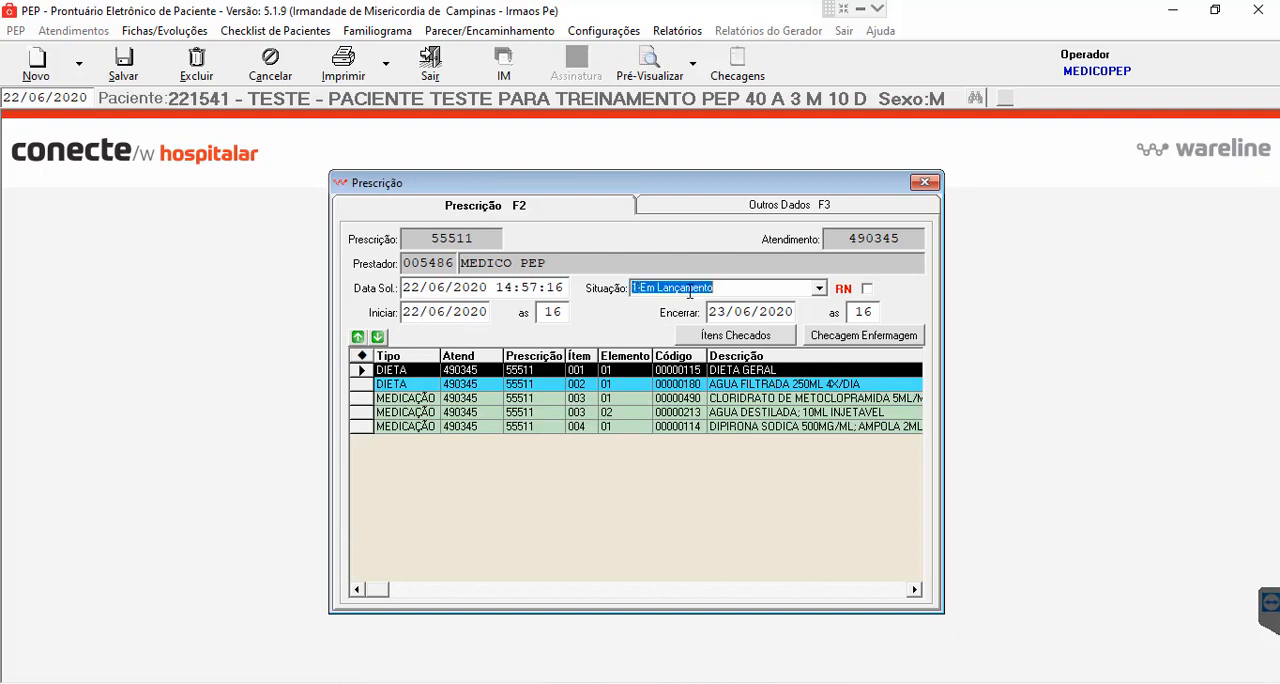
left_click(820, 289)
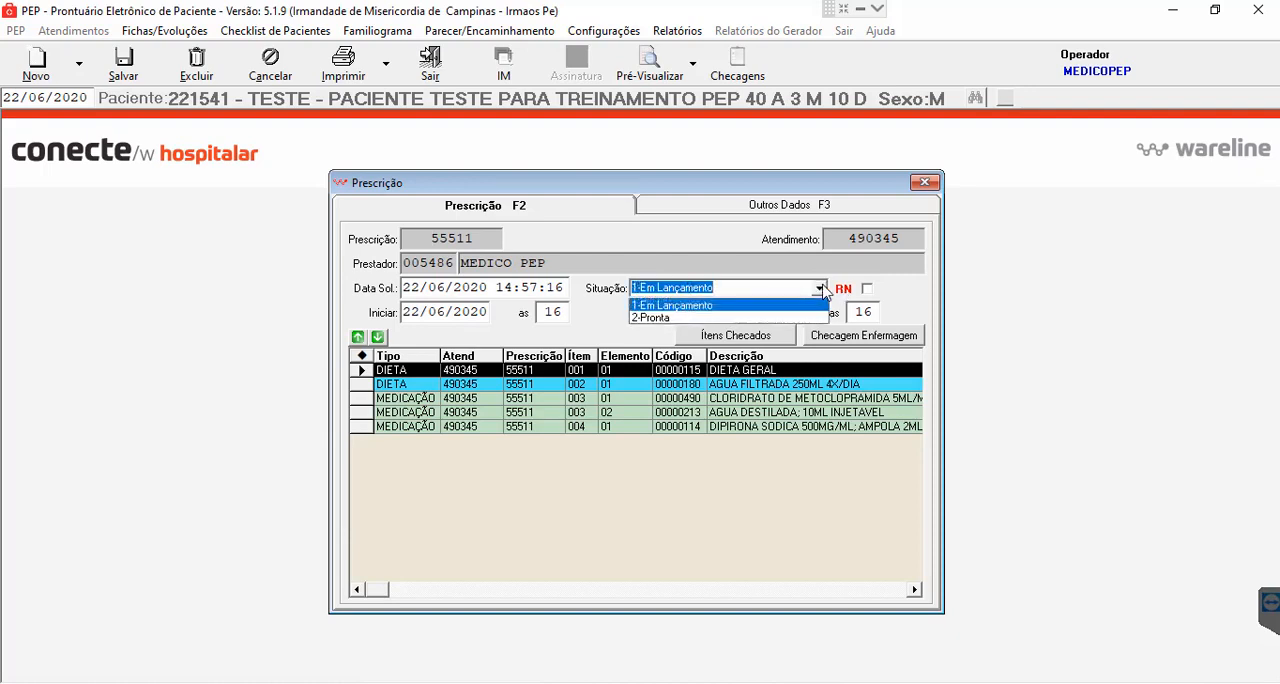
left_click(793, 273)
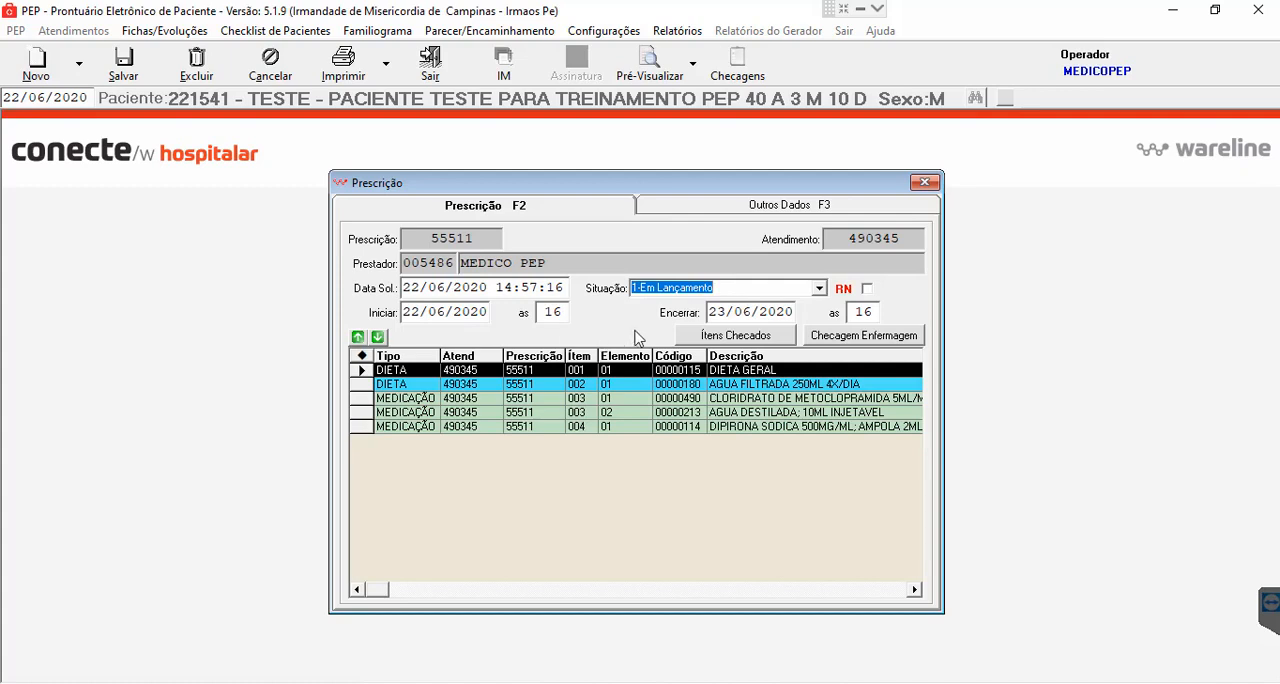
left_click(124, 66)
- Set the prescription's Situação to 2-Pronta, save and confirm the change, accept the daily-rate request notice, and print the prescription
left_click(819, 288)
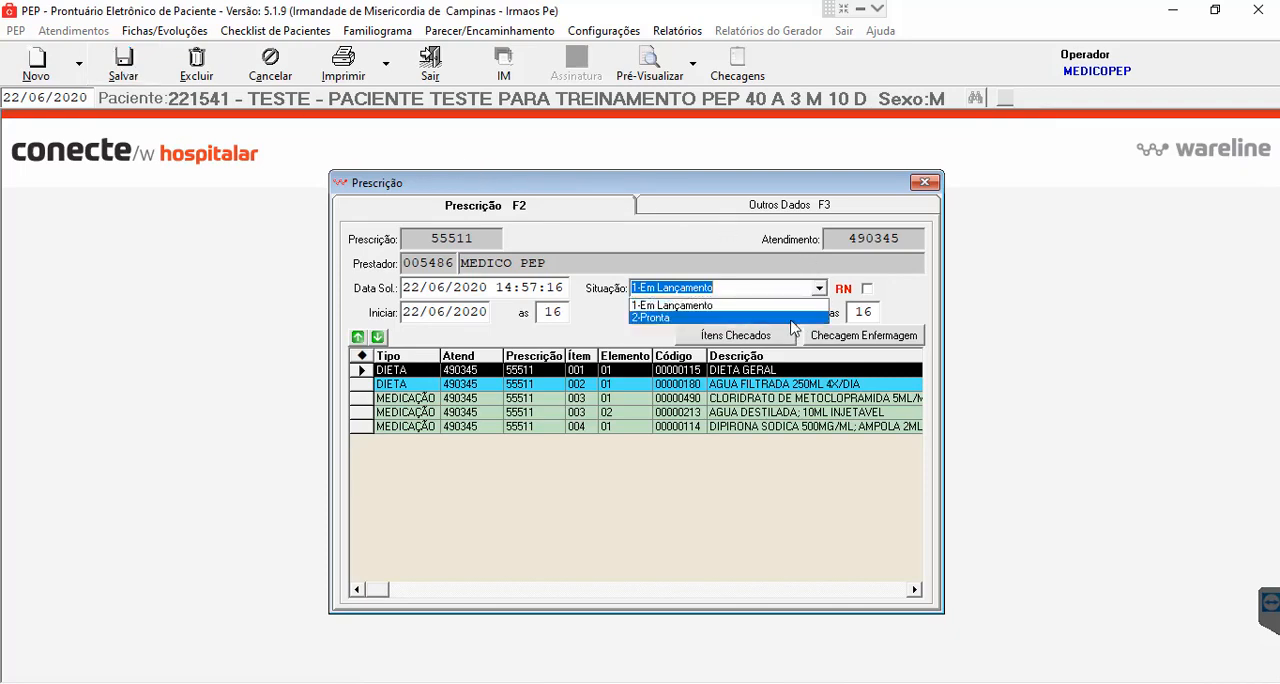
left_click(791, 318)
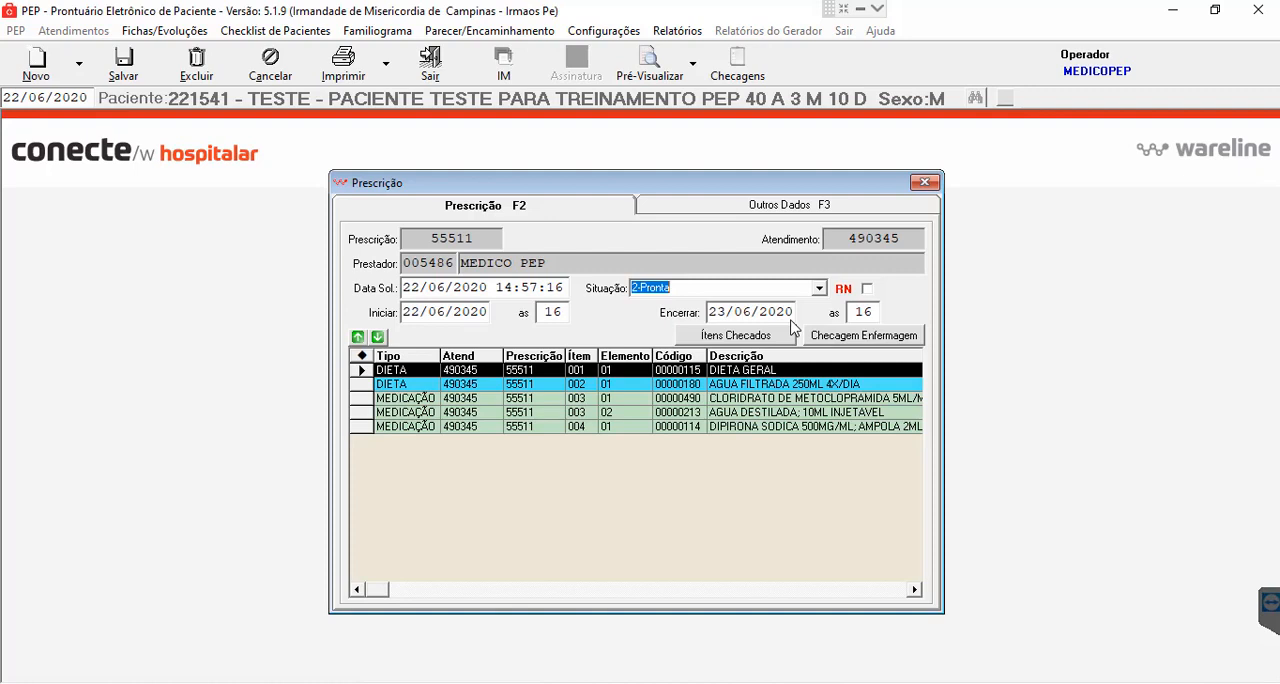
left_click(128, 68)
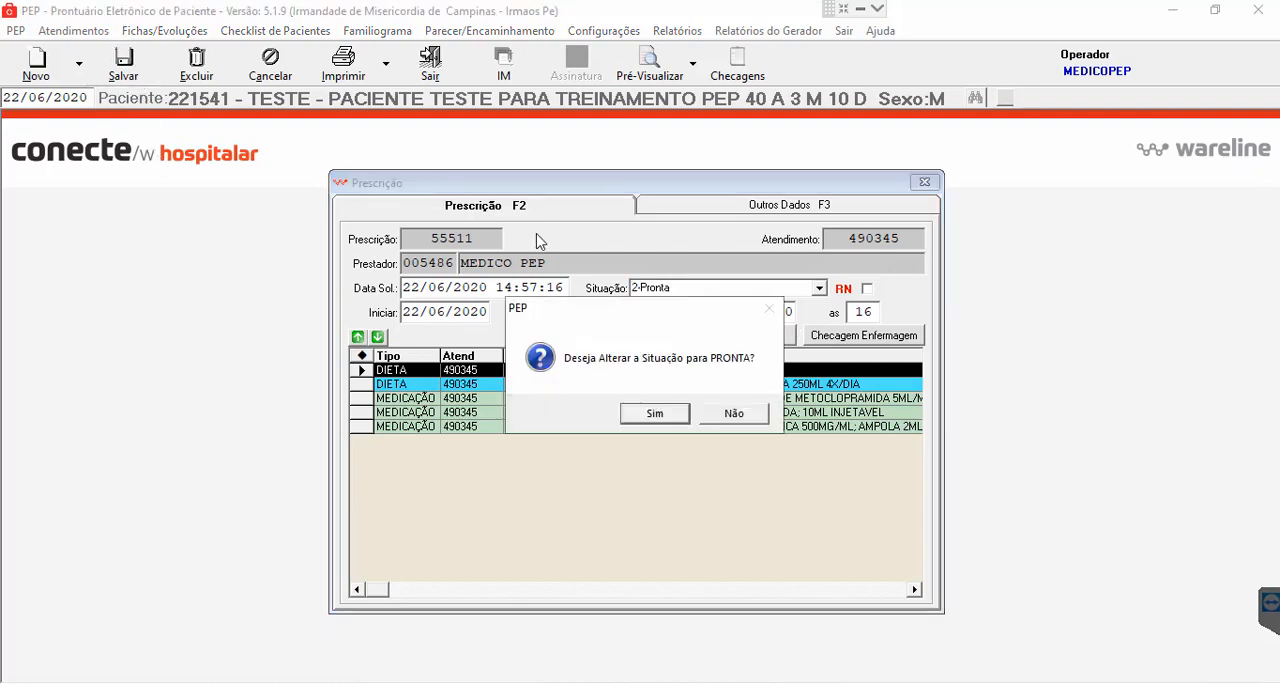
left_click(657, 414)
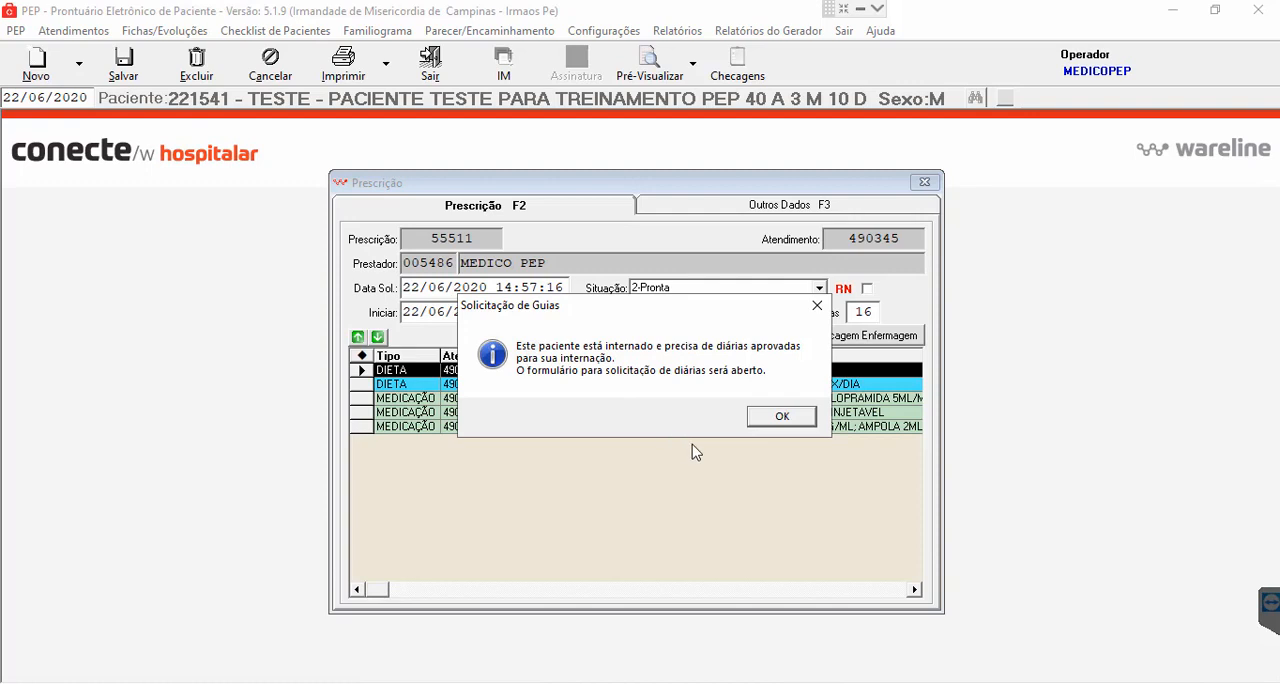
left_click(778, 416)
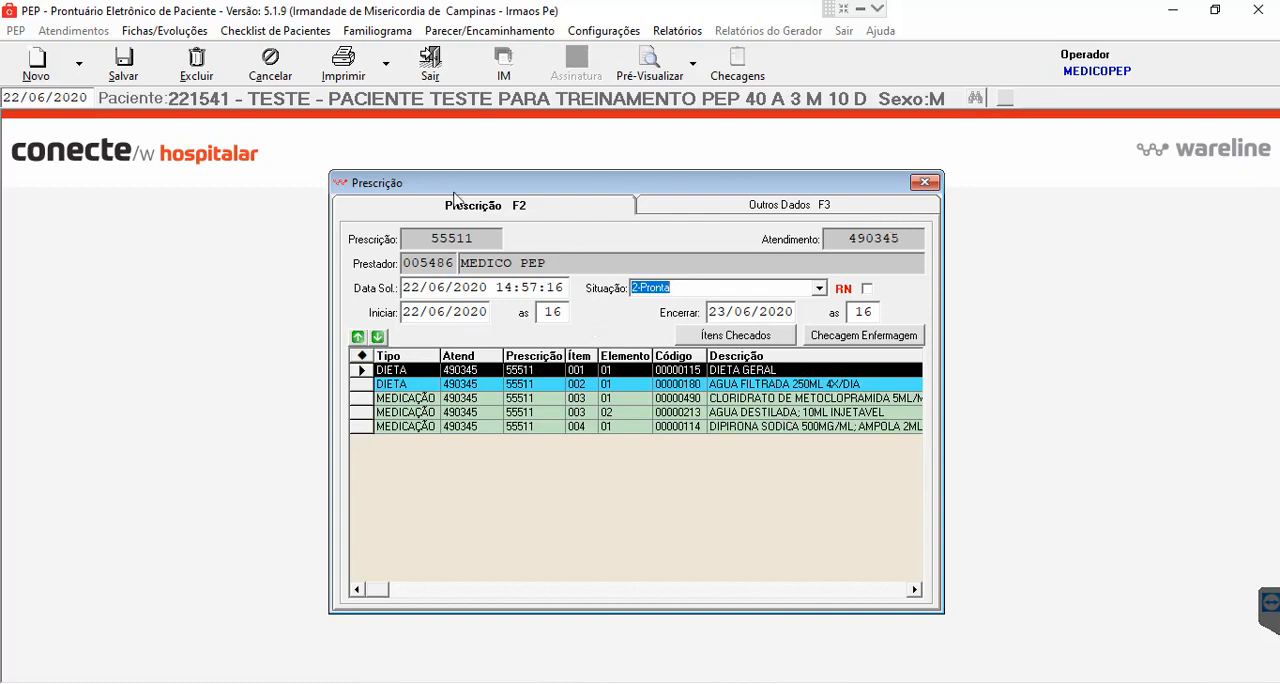
left_click(344, 78)
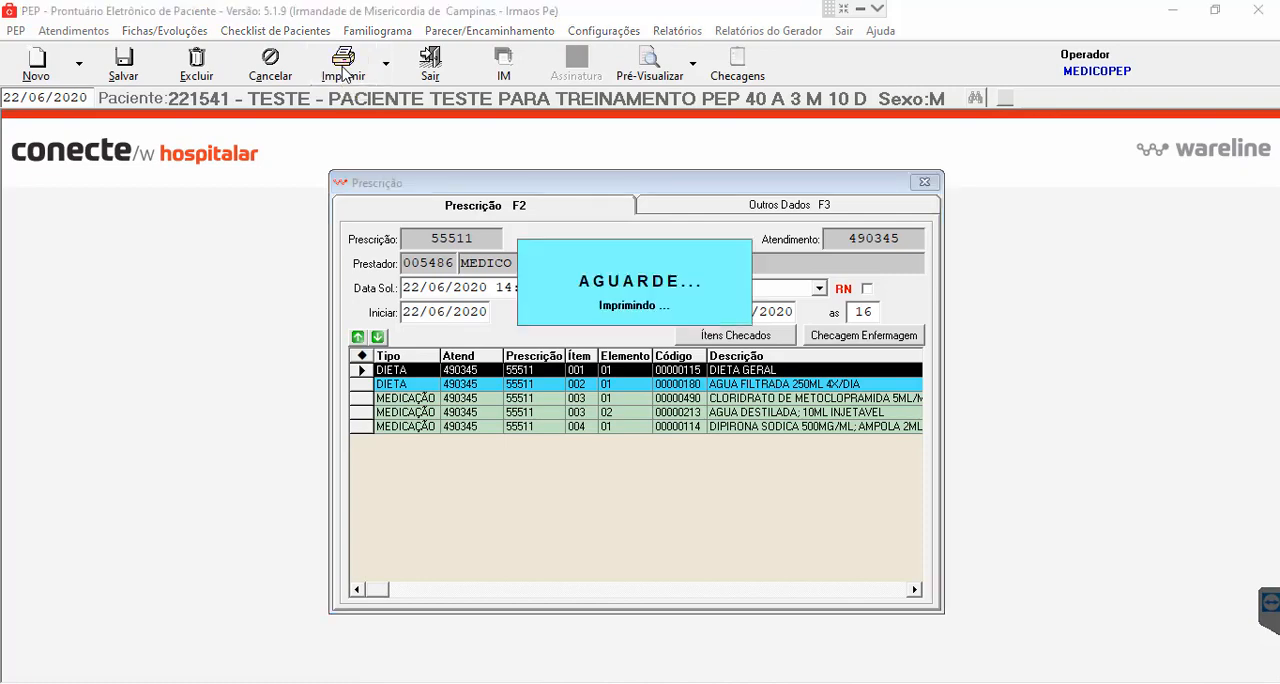
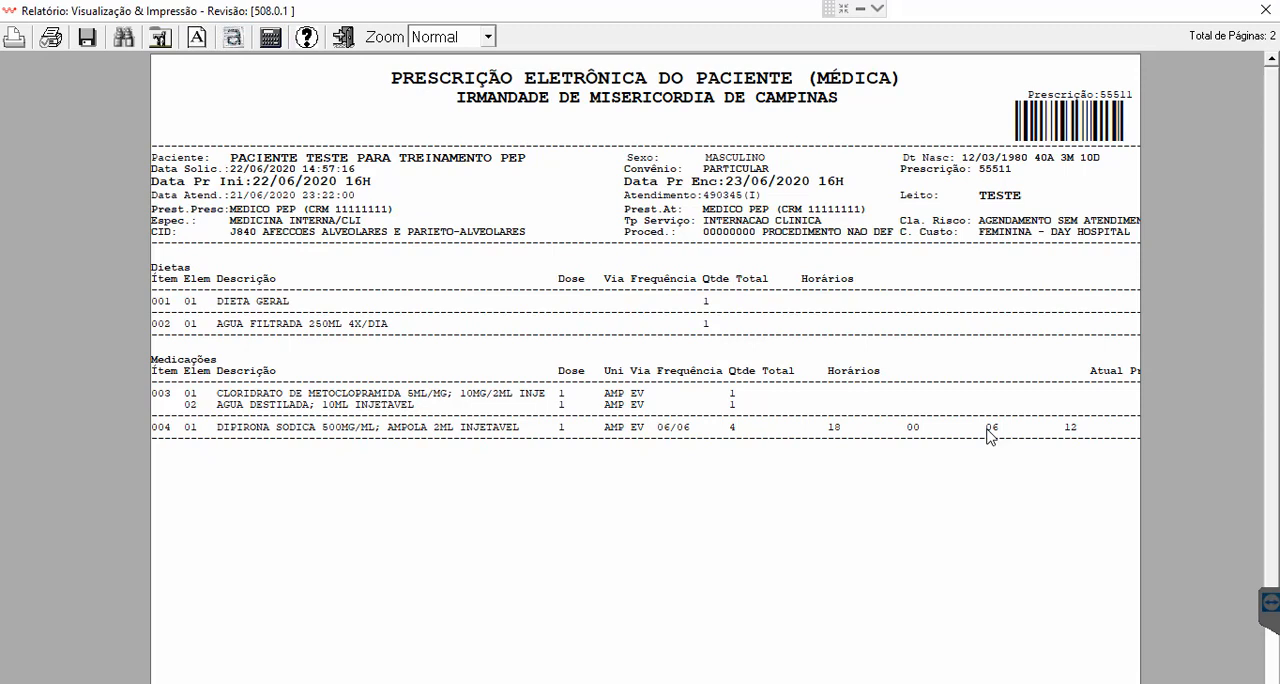
- Close the printed report preview and the completed prescription's window, returning to the patient's prescription list
left_click(1266, 10)
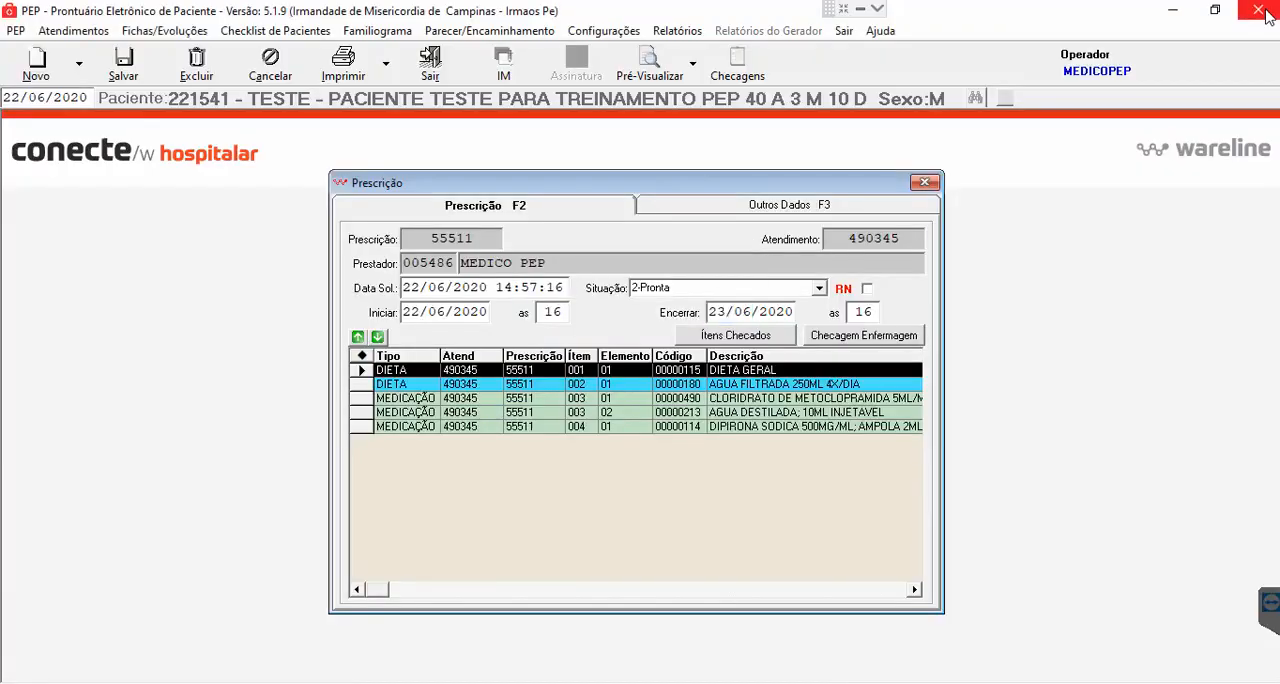
left_click(924, 183)
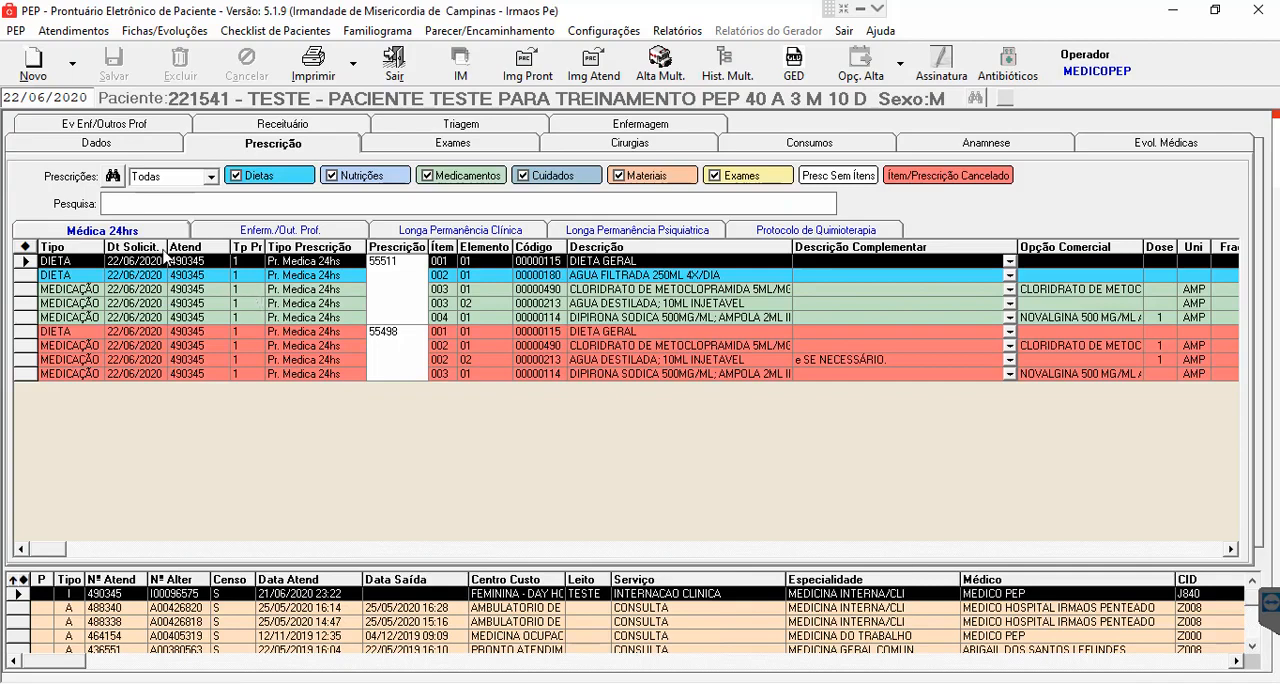
left_click(33, 61)
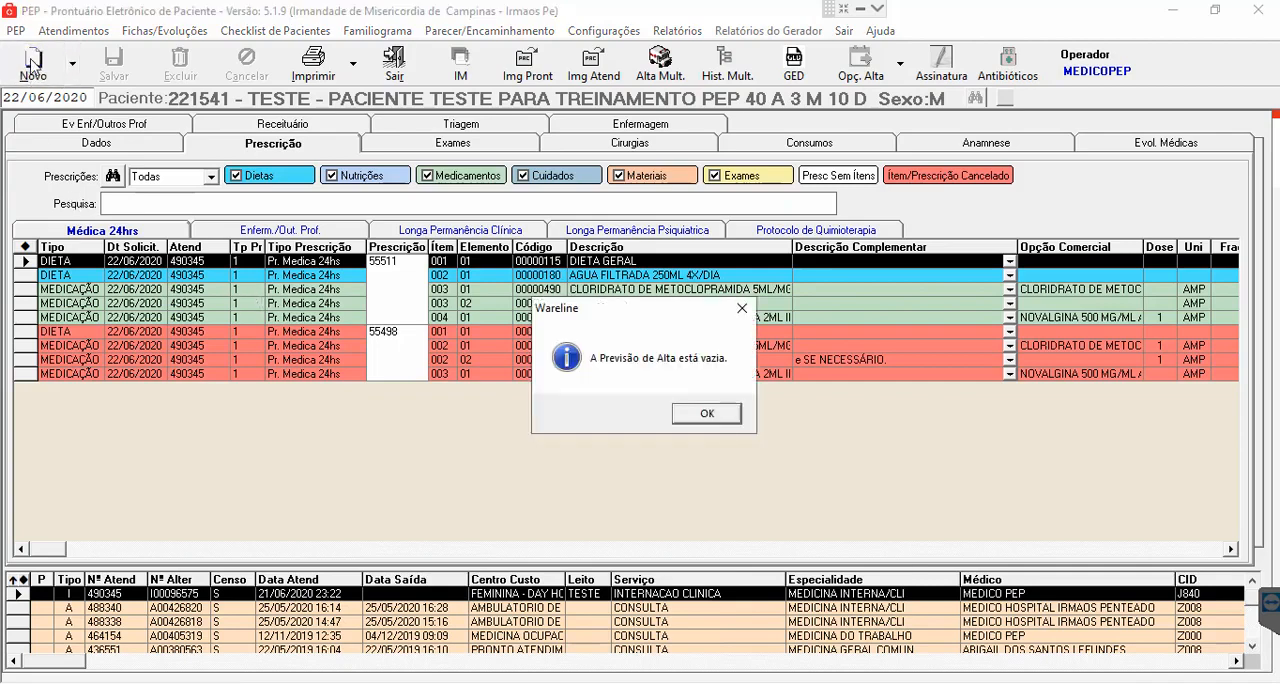
left_click(706, 414)
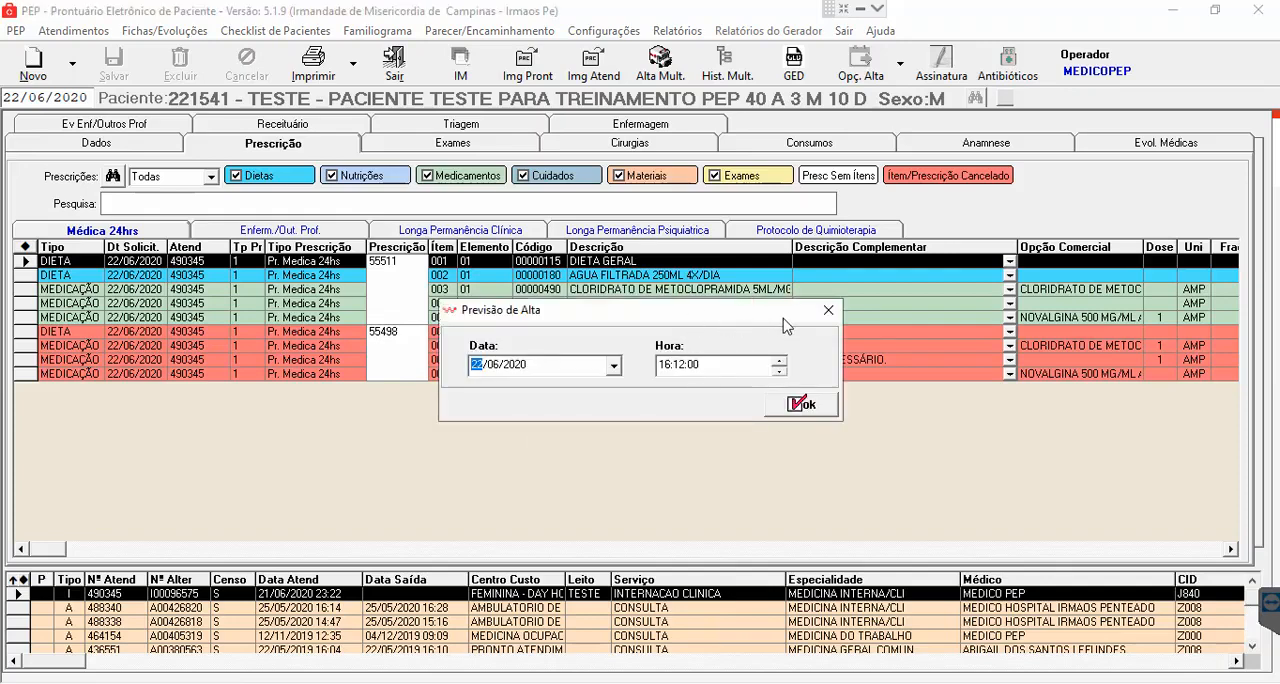
left_click(829, 312)
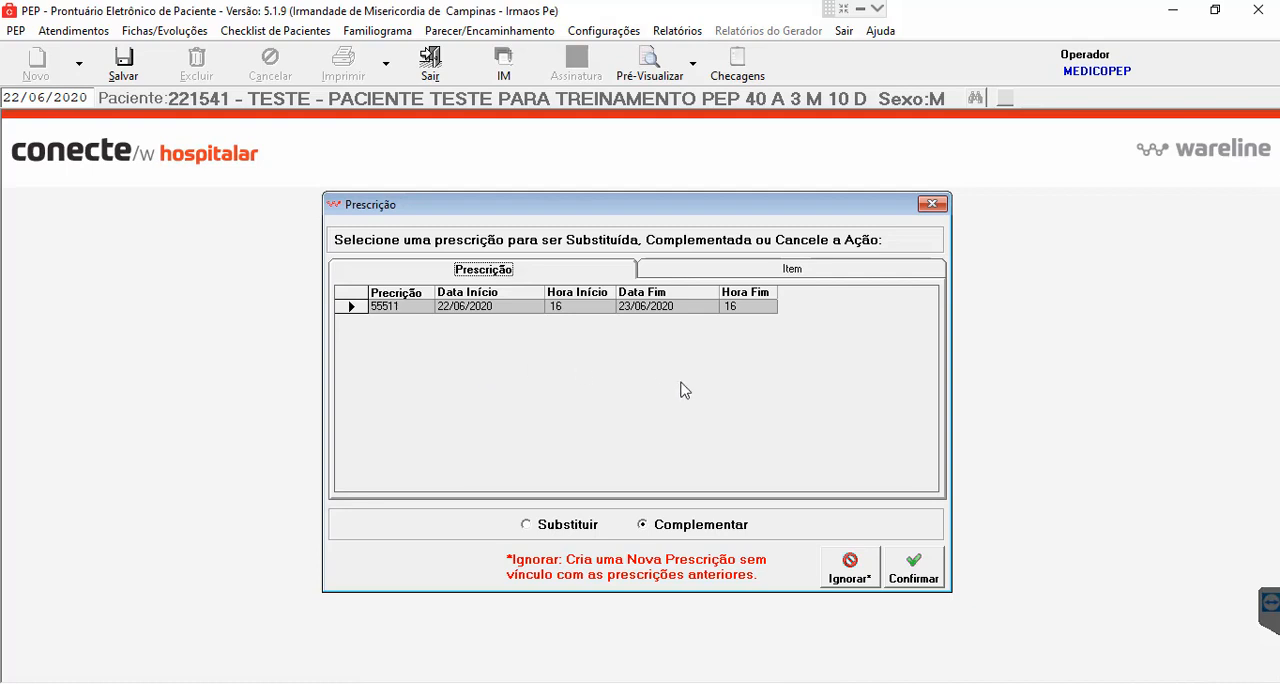
left_click(850, 578)
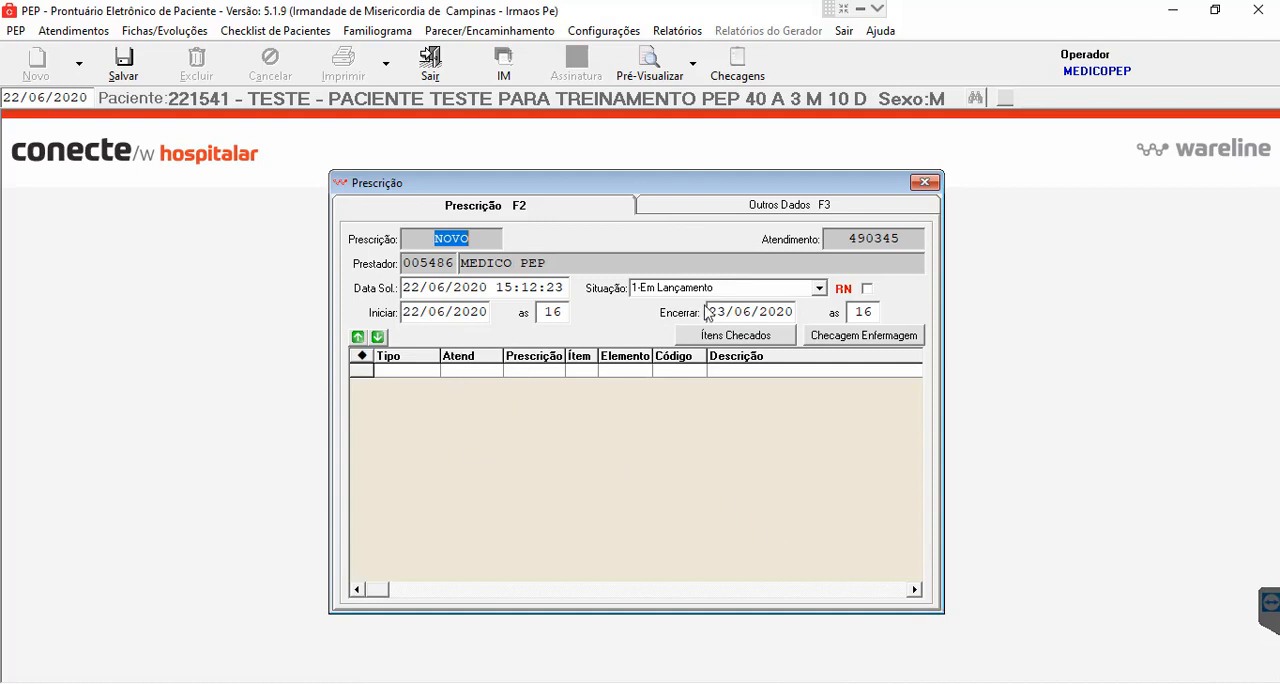
left_click(124, 70)
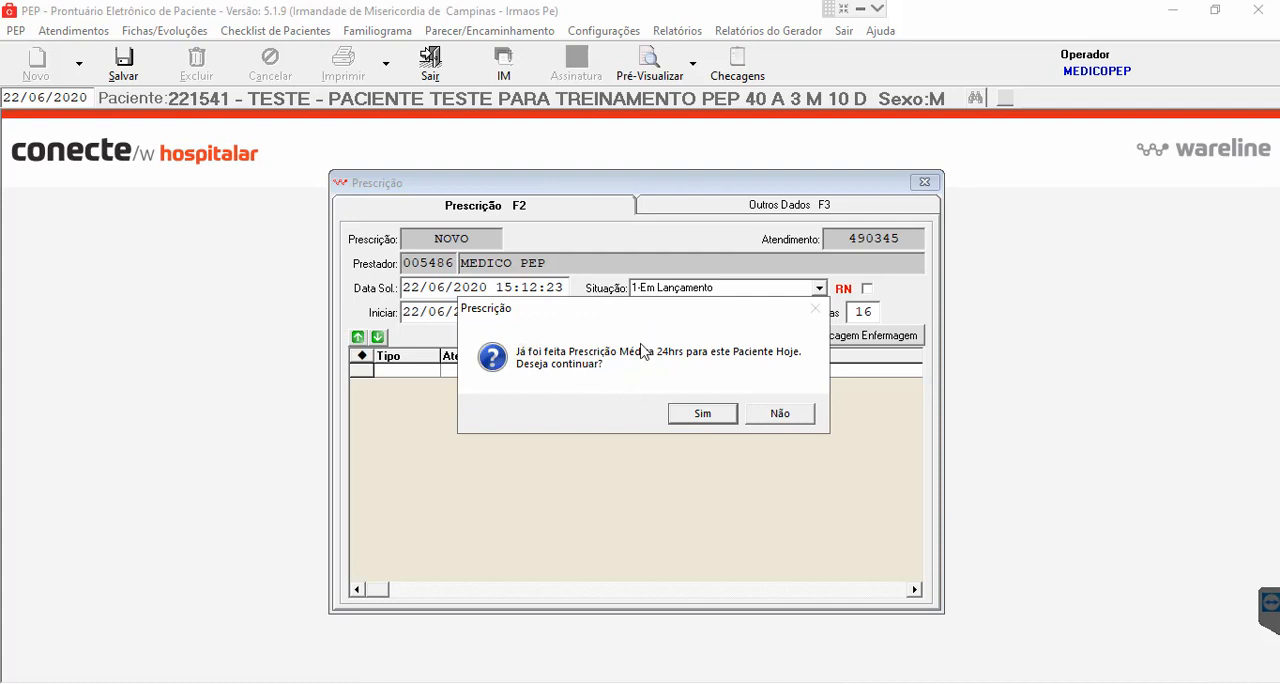
left_click(703, 414)
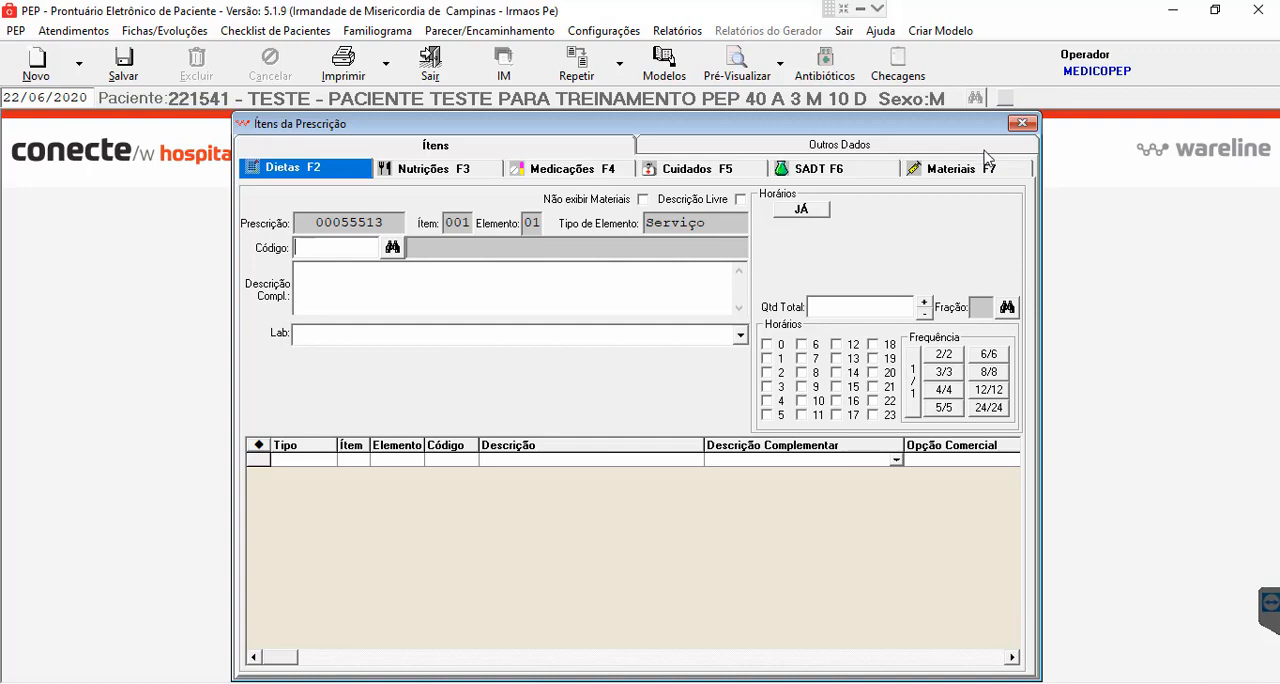
left_click(1022, 124)
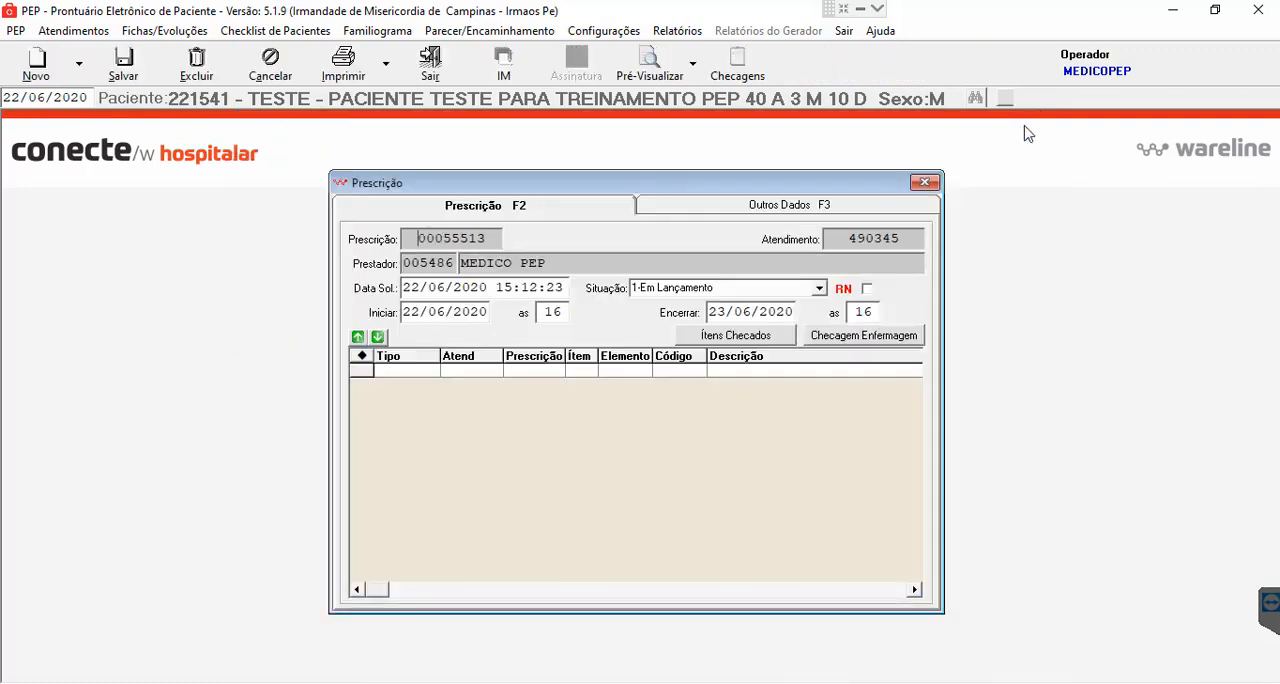
left_click(926, 184)
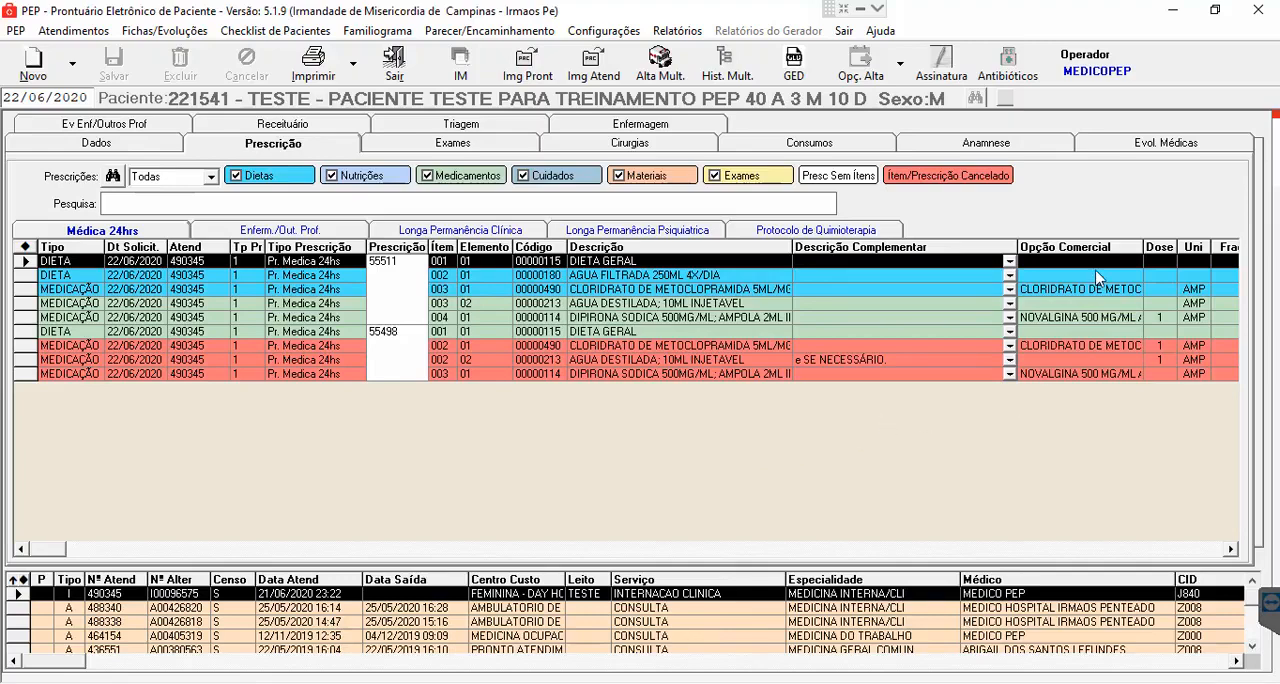
- Check the Evol. Médicas list, and create and save a new 24-hour prescription without linking it to previous ones, leaving the Previsão de Alta unset
left_click(1138, 148)
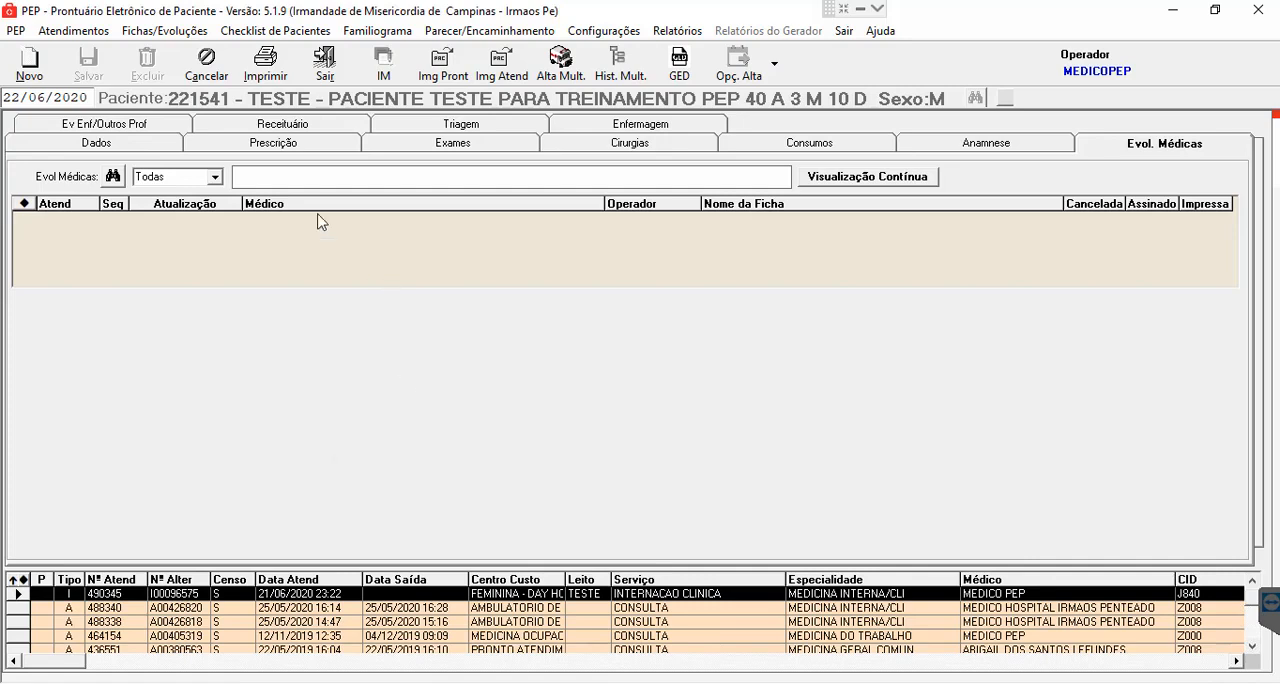
left_click(298, 147)
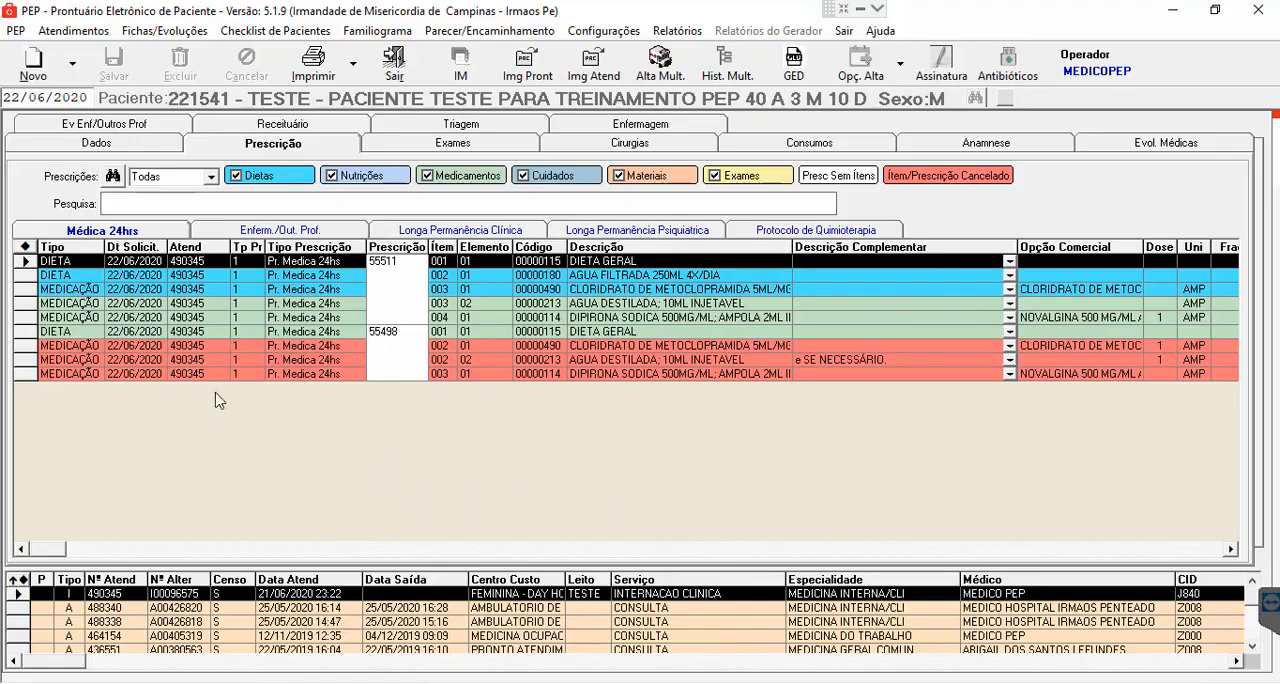
left_click(33, 65)
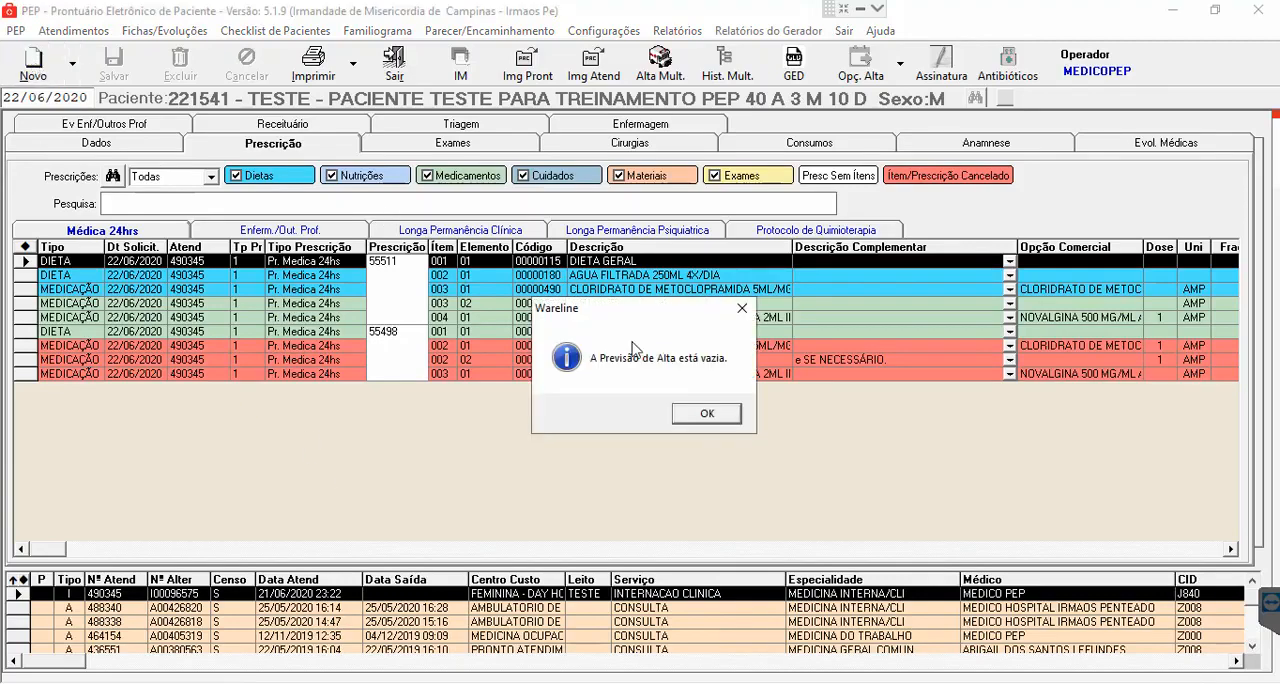
left_click(712, 416)
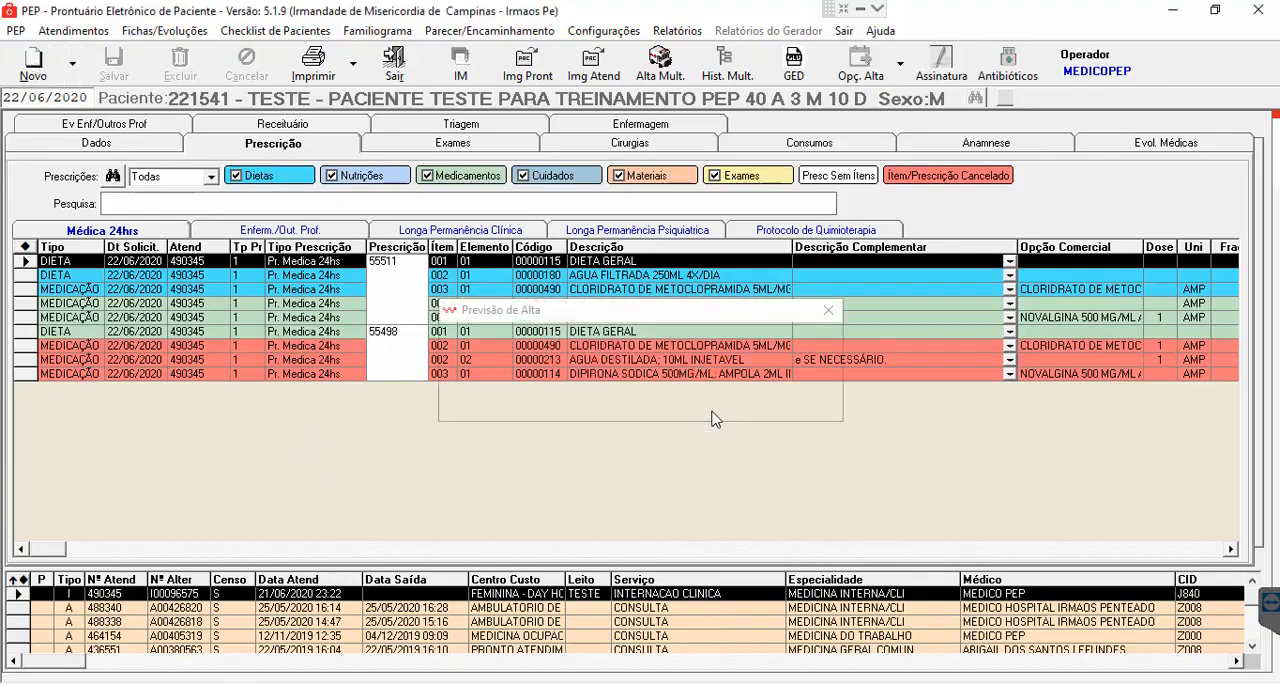
left_click(826, 318)
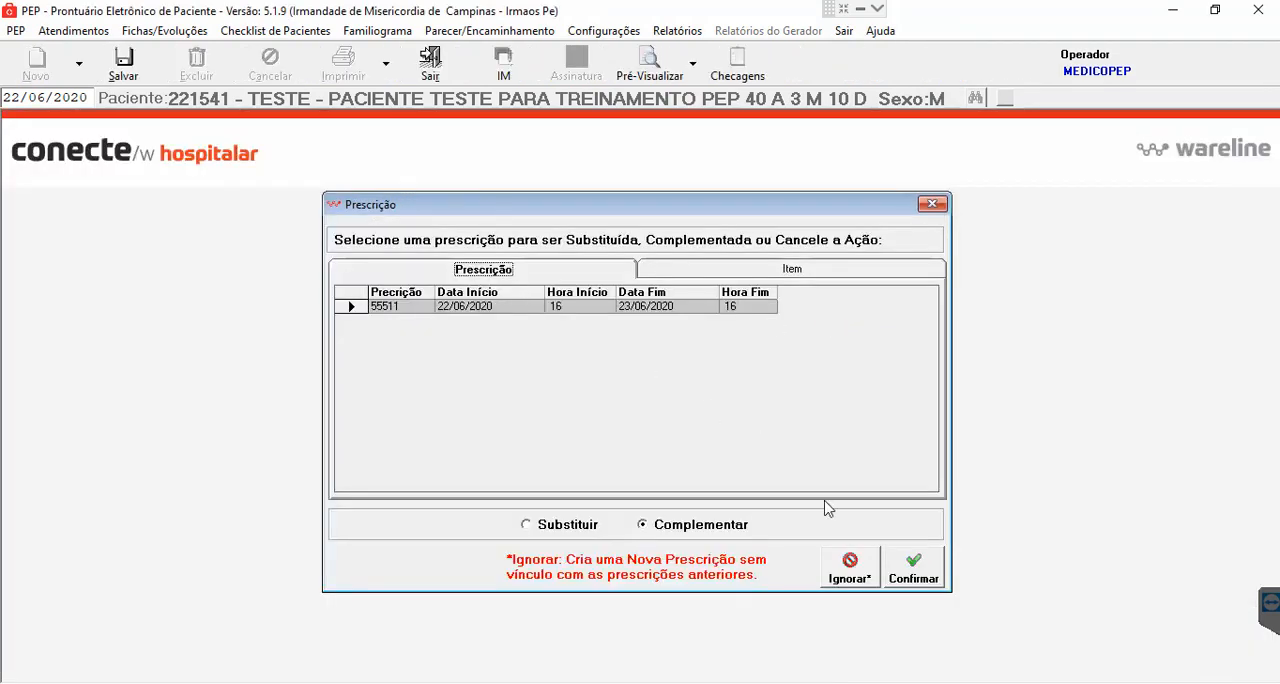
left_click(850, 570)
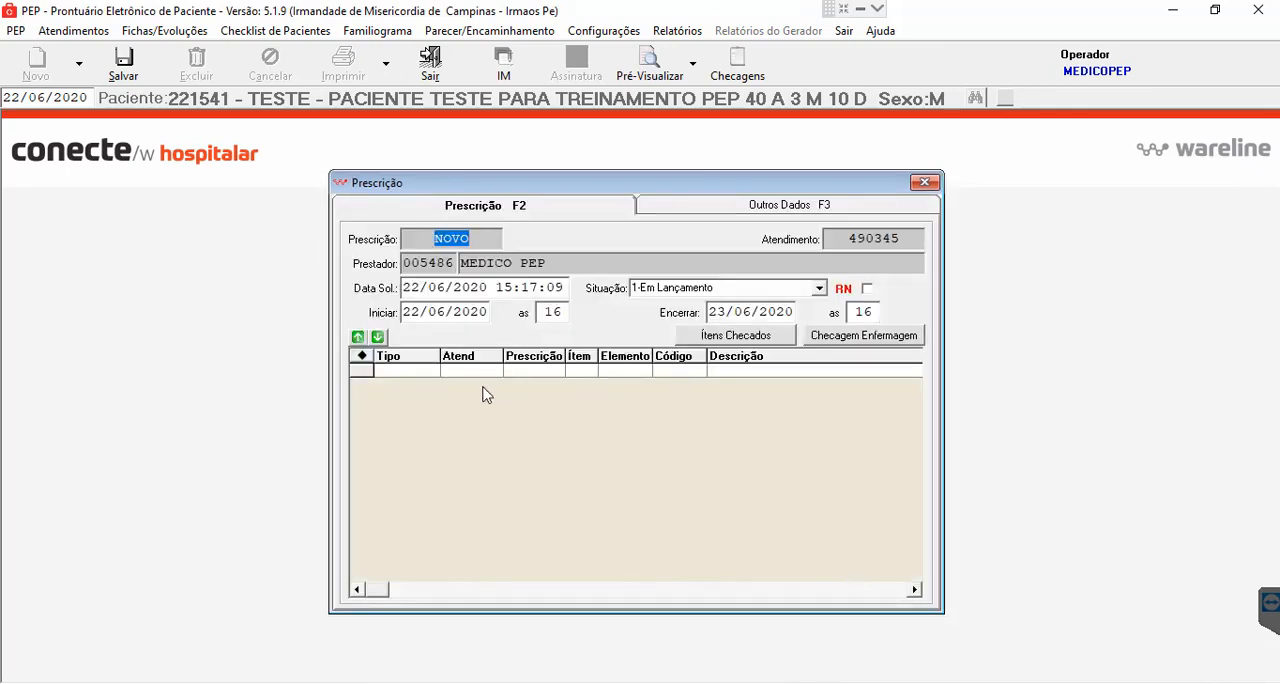
left_click(123, 58)
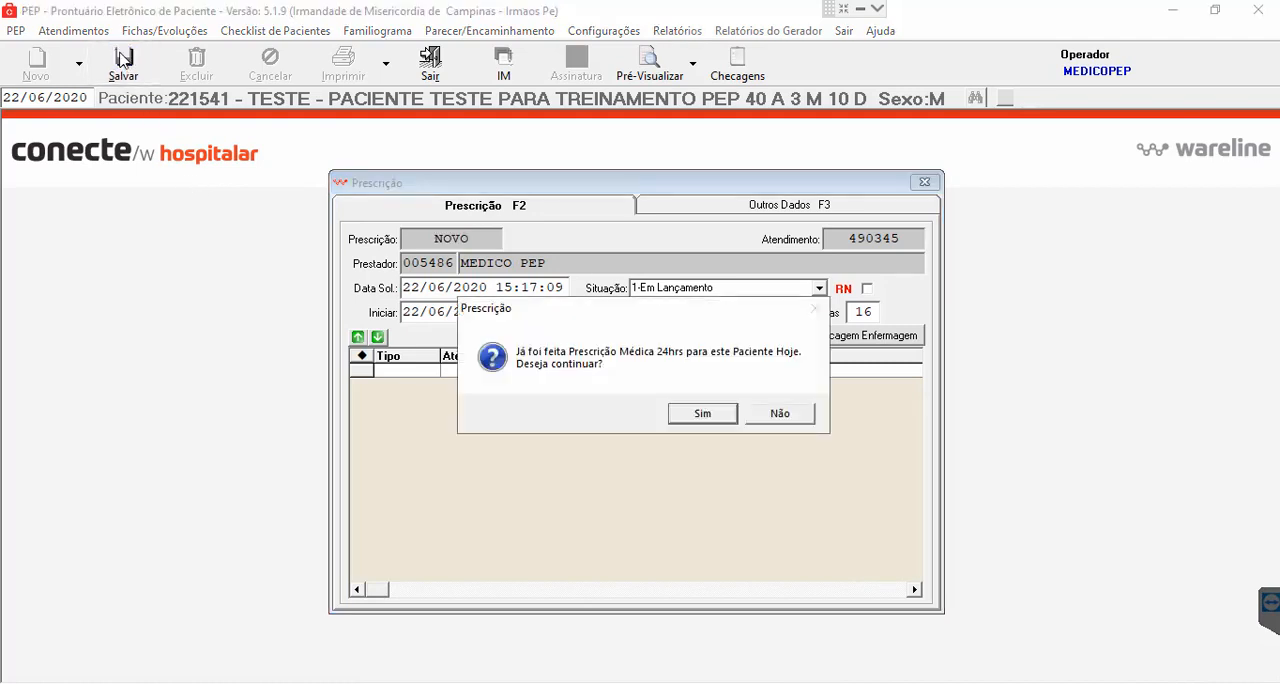
left_click(704, 420)
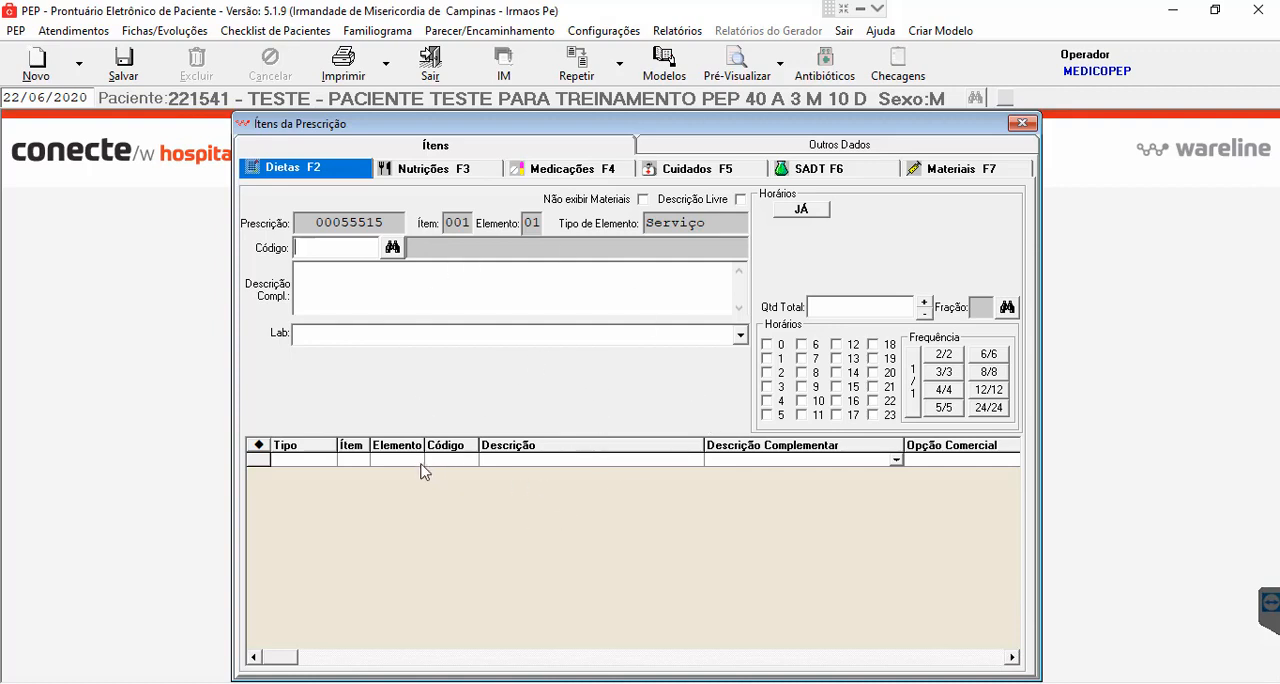
- Repeat the patient's existing 24-hour prescription into the new one without cancelling the original, accepting the DIPIRONA SODICA allergy note
left_click(596, 68)
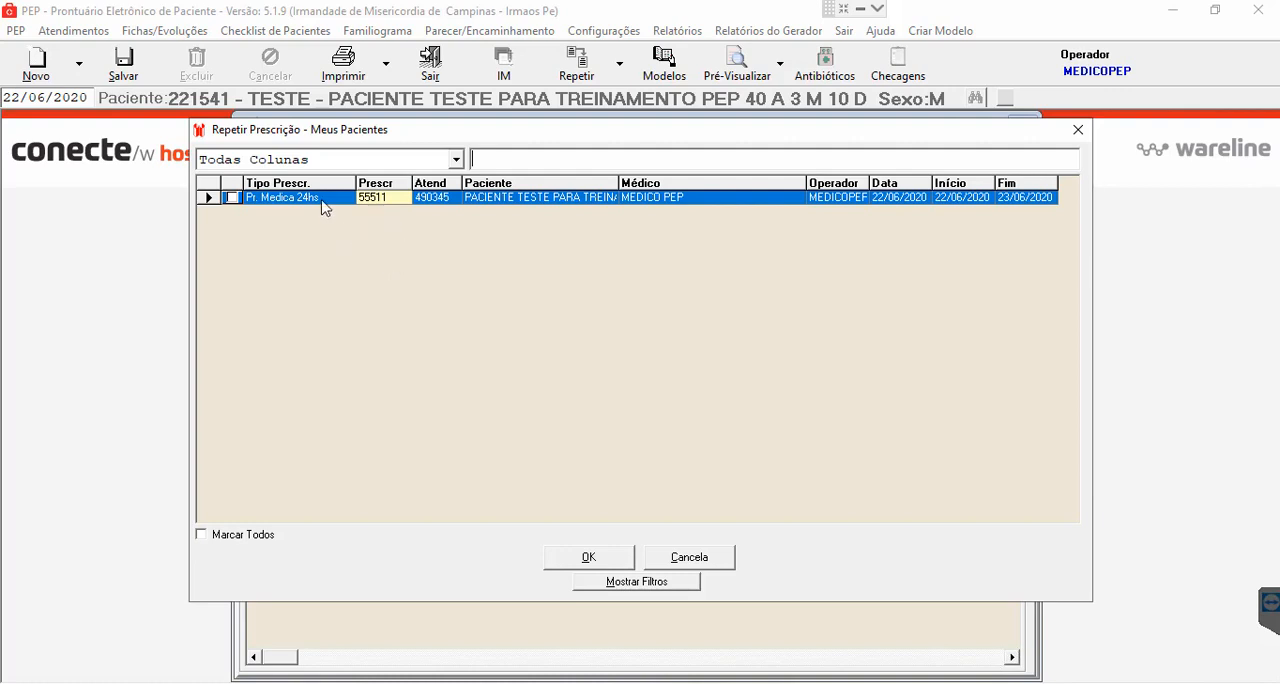
left_click(232, 199)
left_click(611, 560)
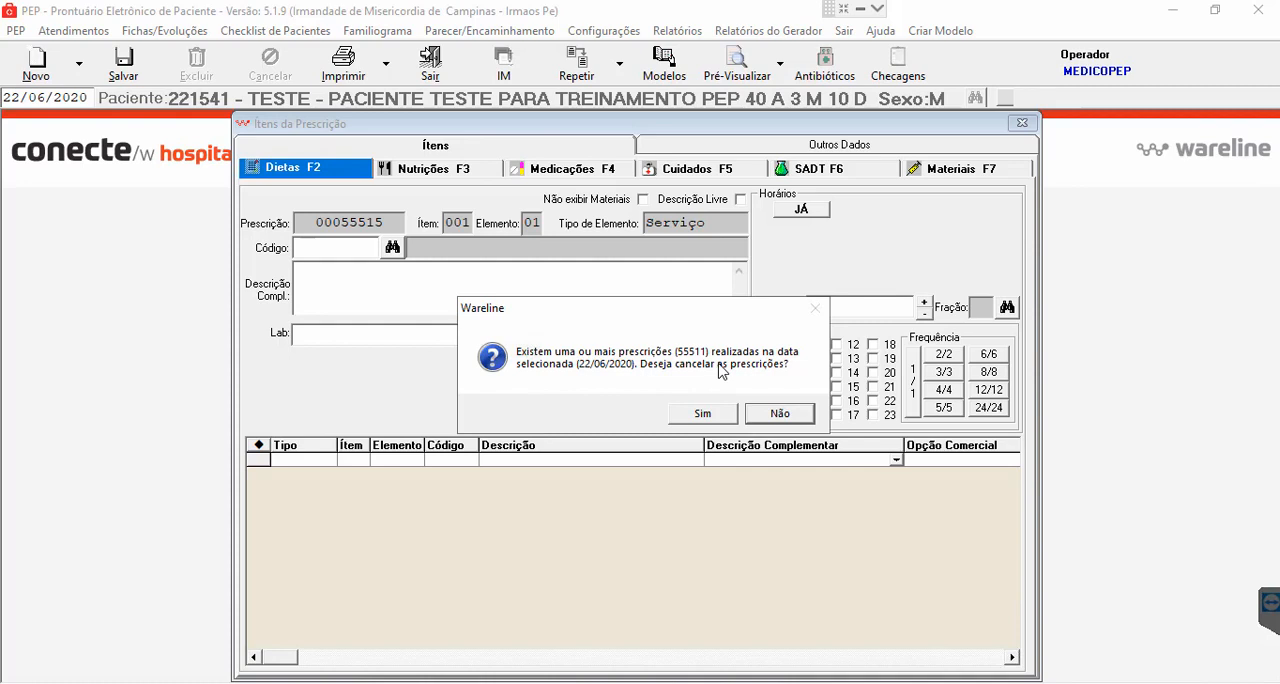
left_click(780, 414)
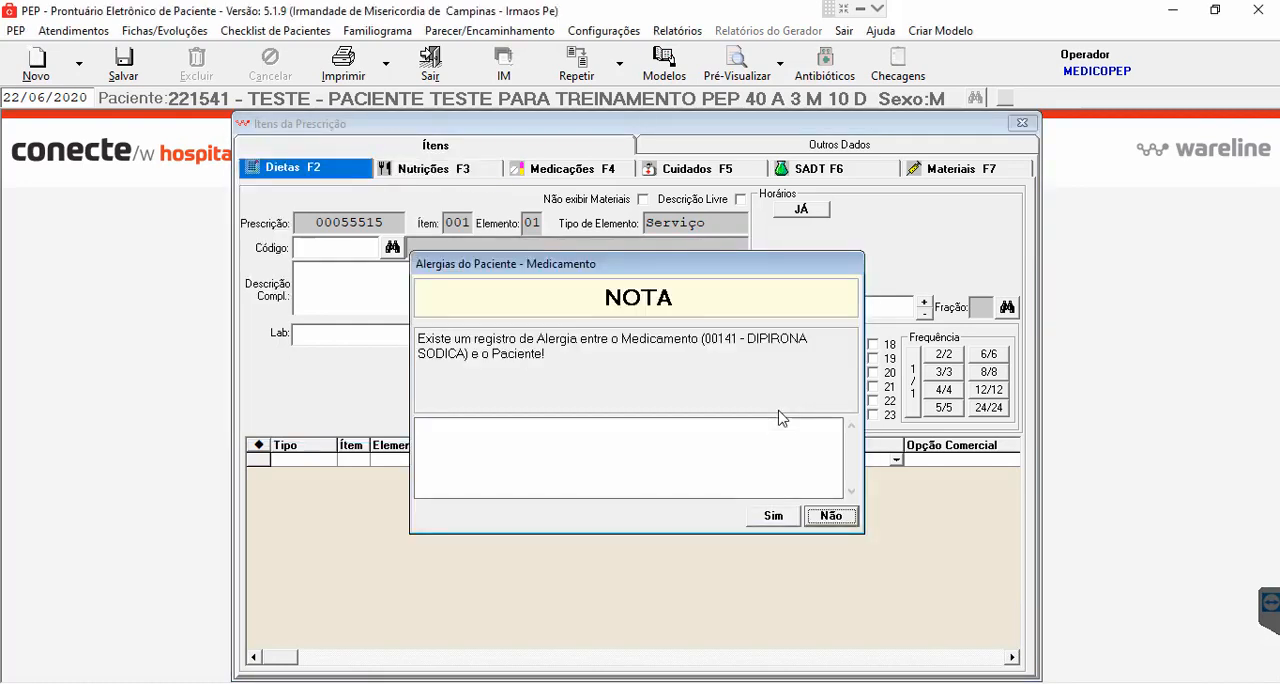
left_click(782, 519)
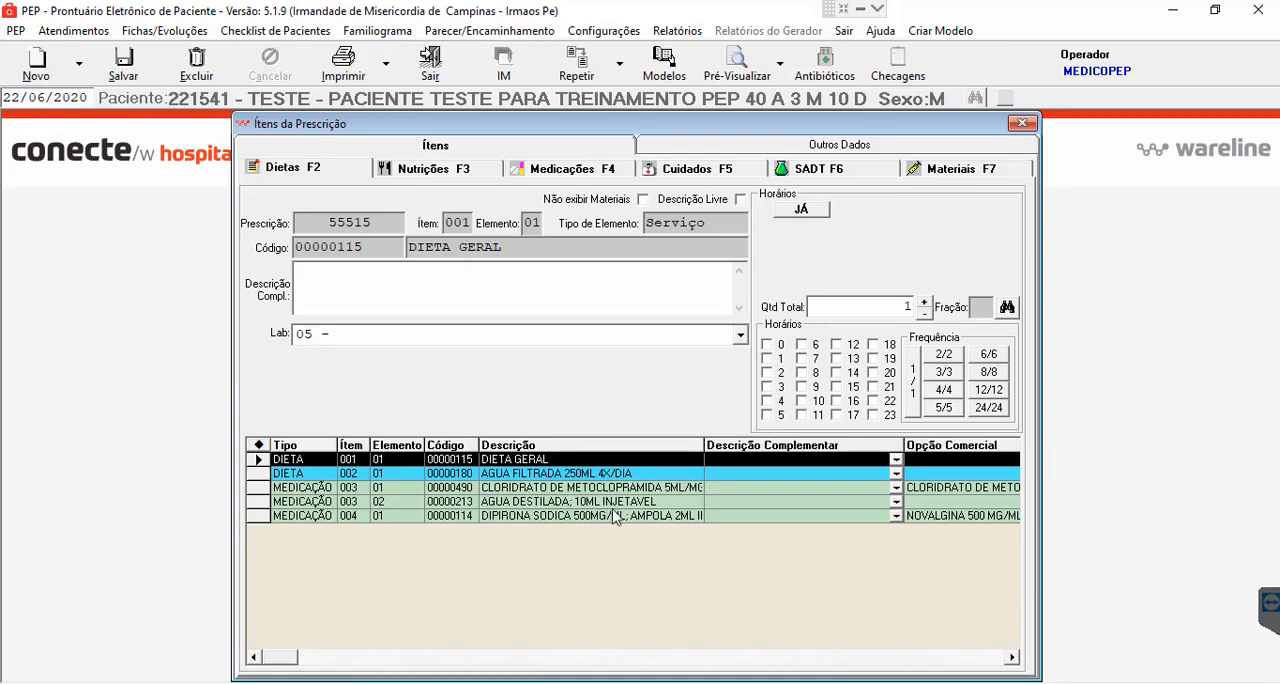
- Delete the DIPIRONA SODICA medication and the DIETA GERAL diet from the repeated prescription's items
left_click(505, 516)
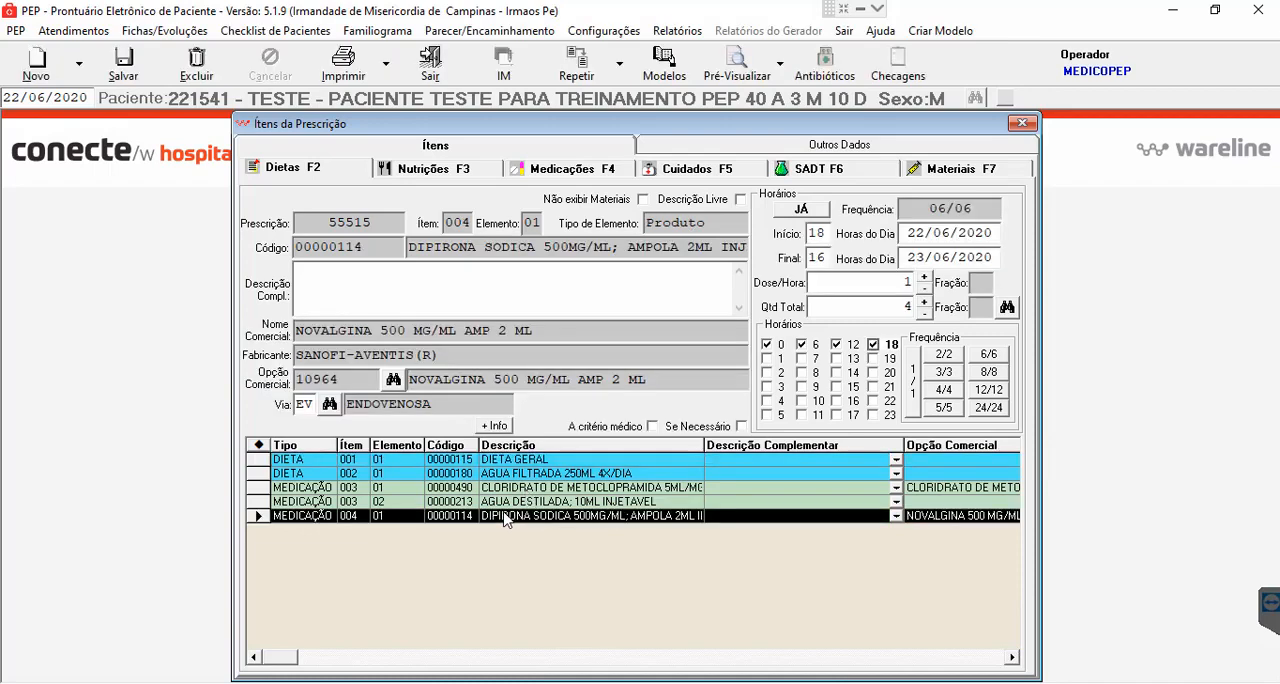
left_click(198, 72)
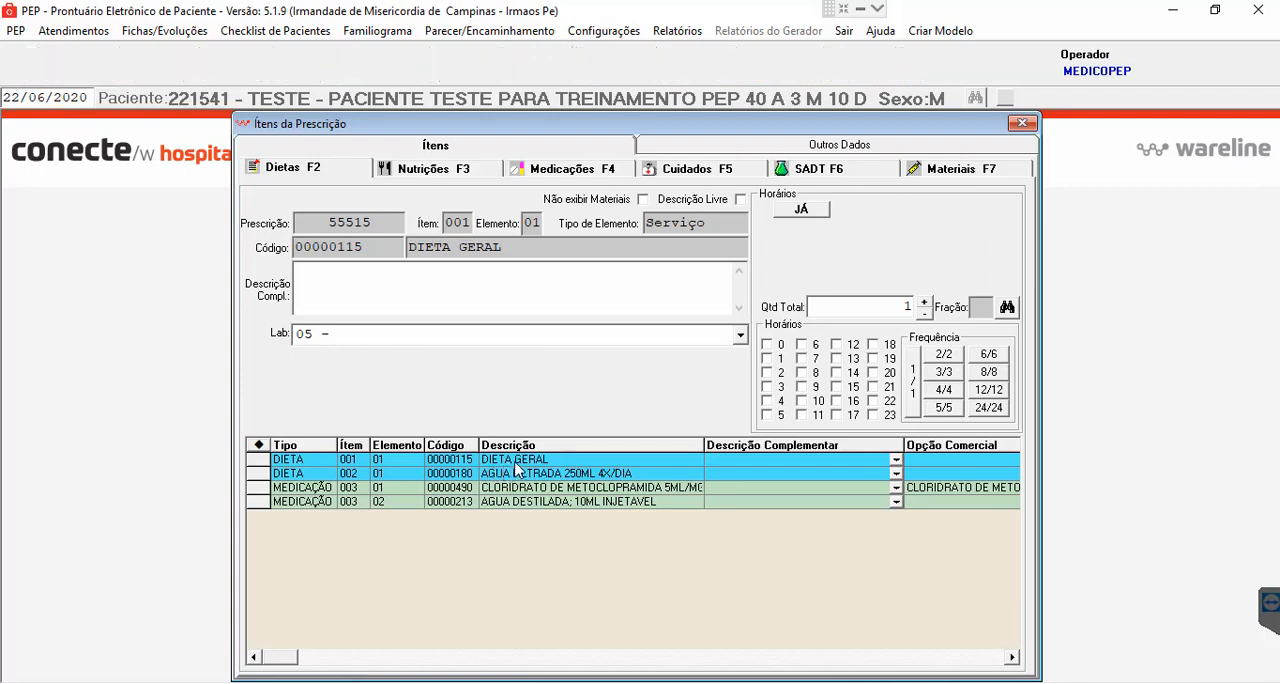
left_click(515, 462)
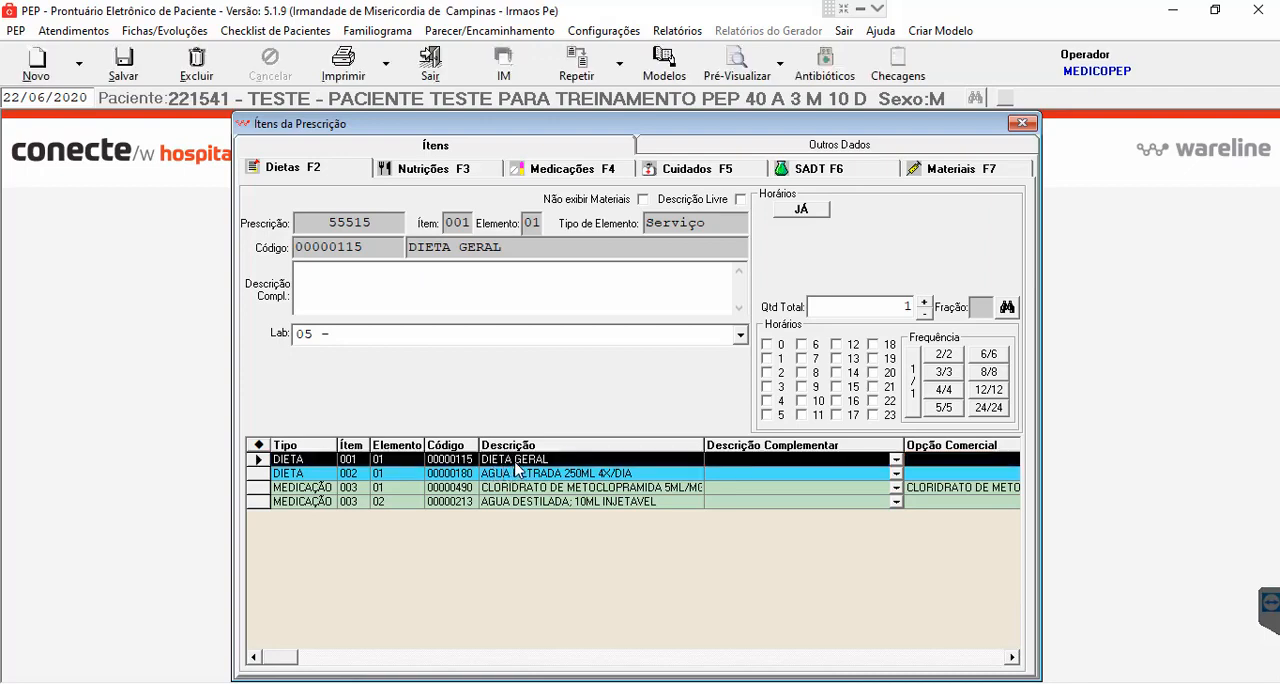
left_click(197, 66)
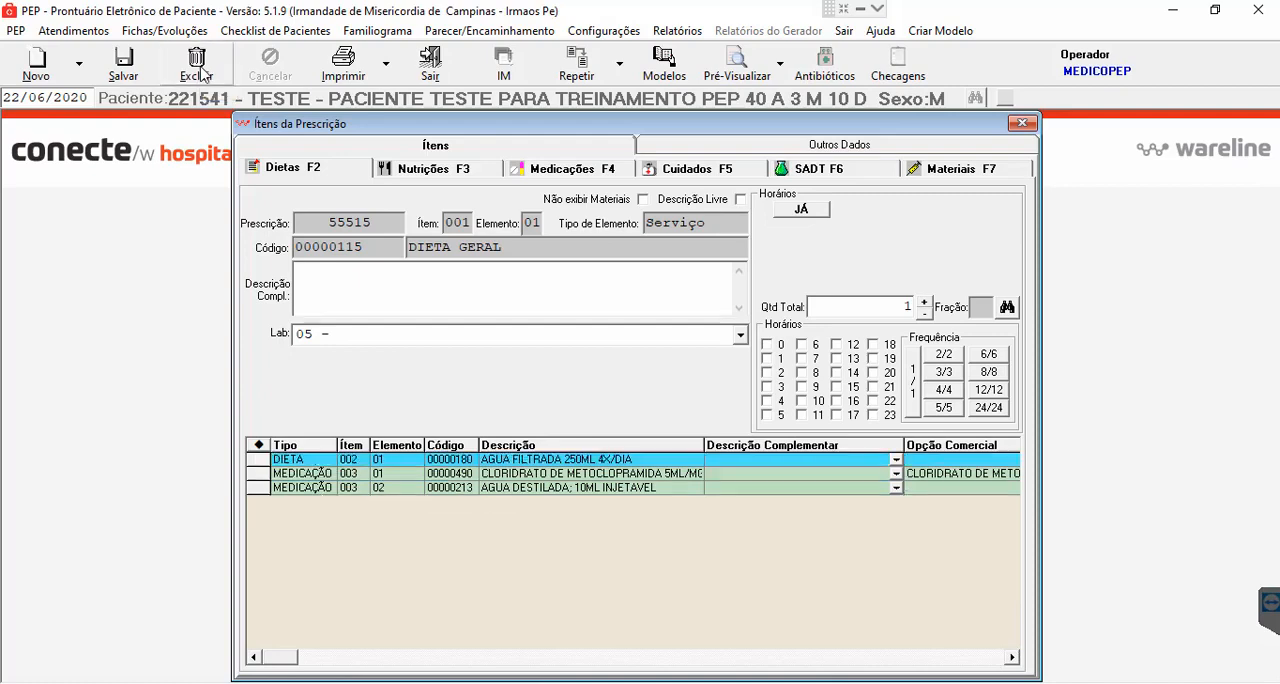
- Add the DIETA GERAL HIPOSSODICA diet as a new item, finding it with the search term HIPO
left_click(124, 62)
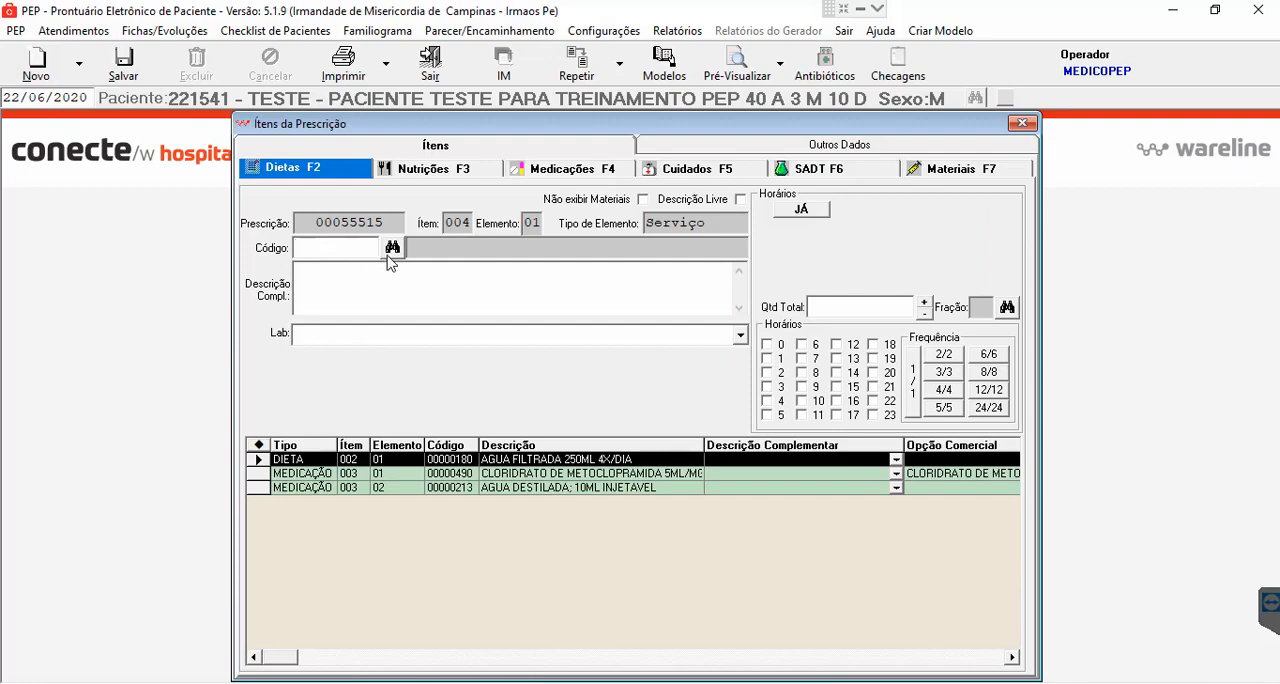
left_click(391, 254)
type("HIPO")
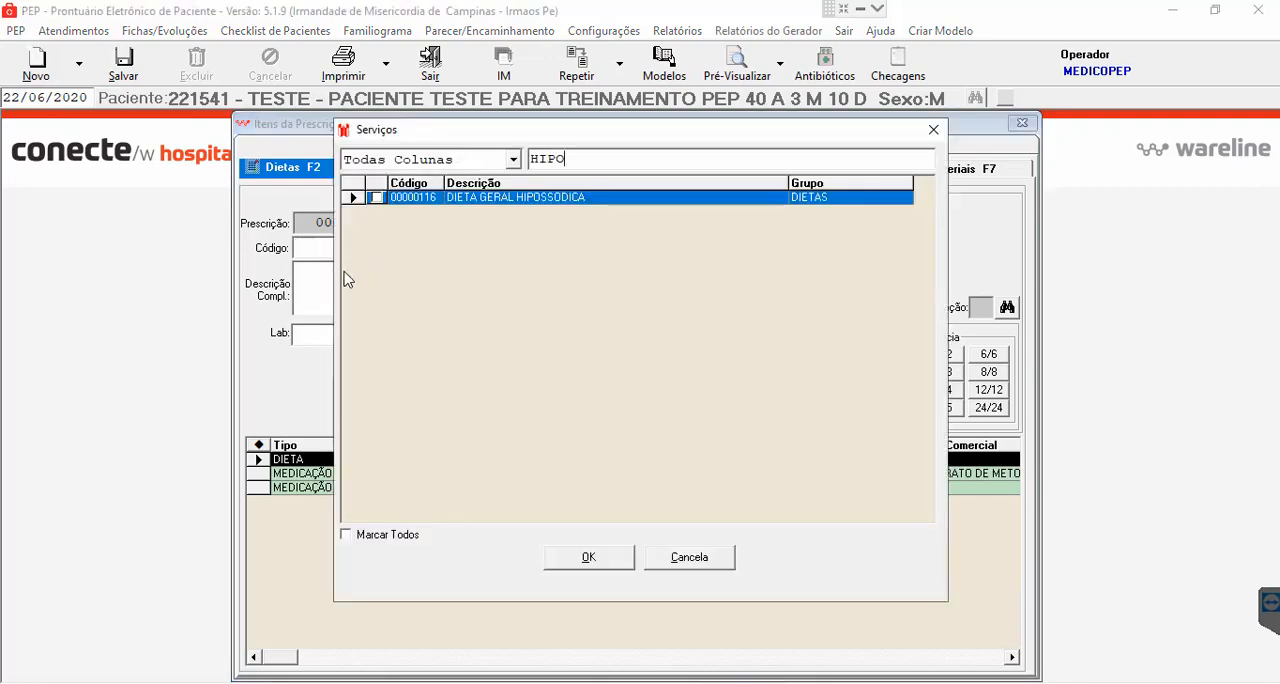
left_click(376, 198)
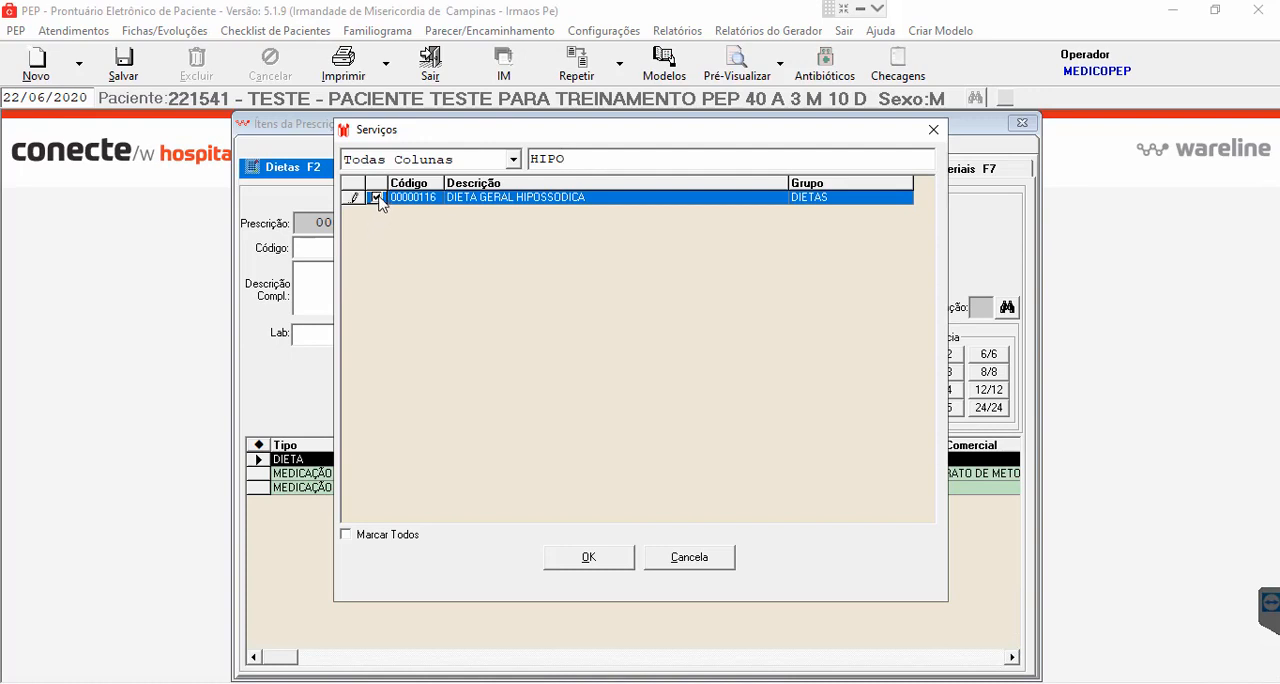
left_click(607, 564)
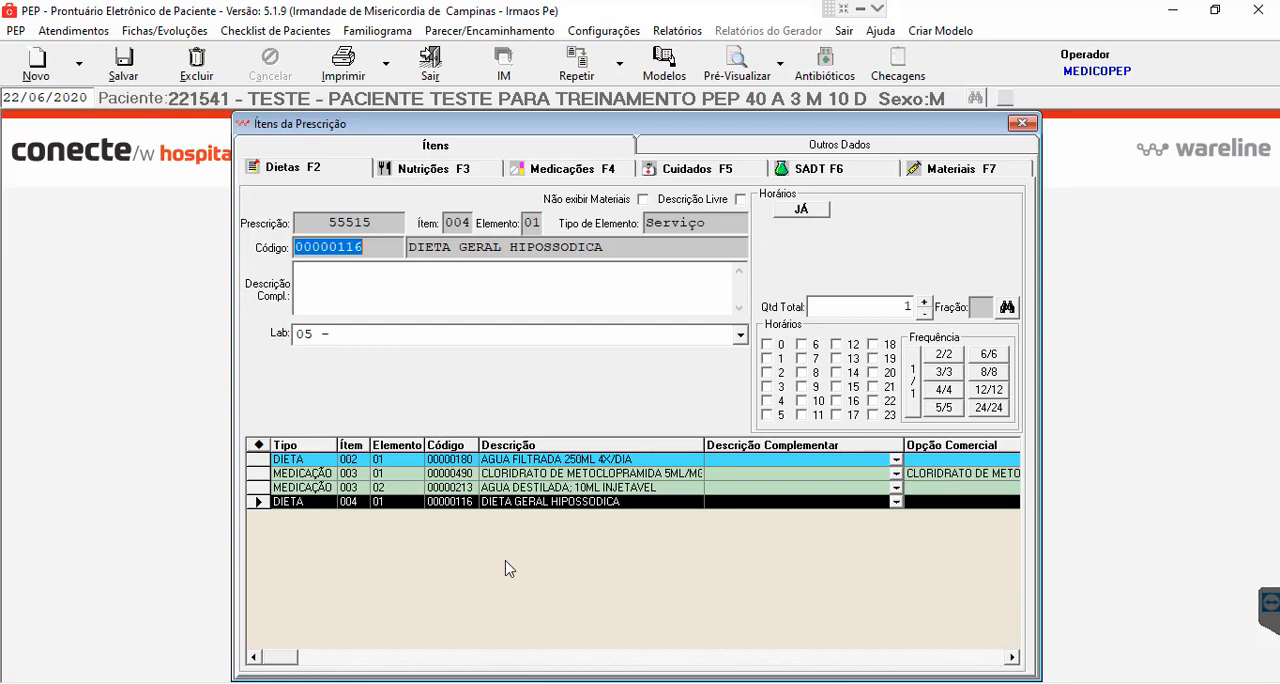
- Close the items window and save the prescription, and select 2-Pronta as its Situação before closing it
left_click(1022, 122)
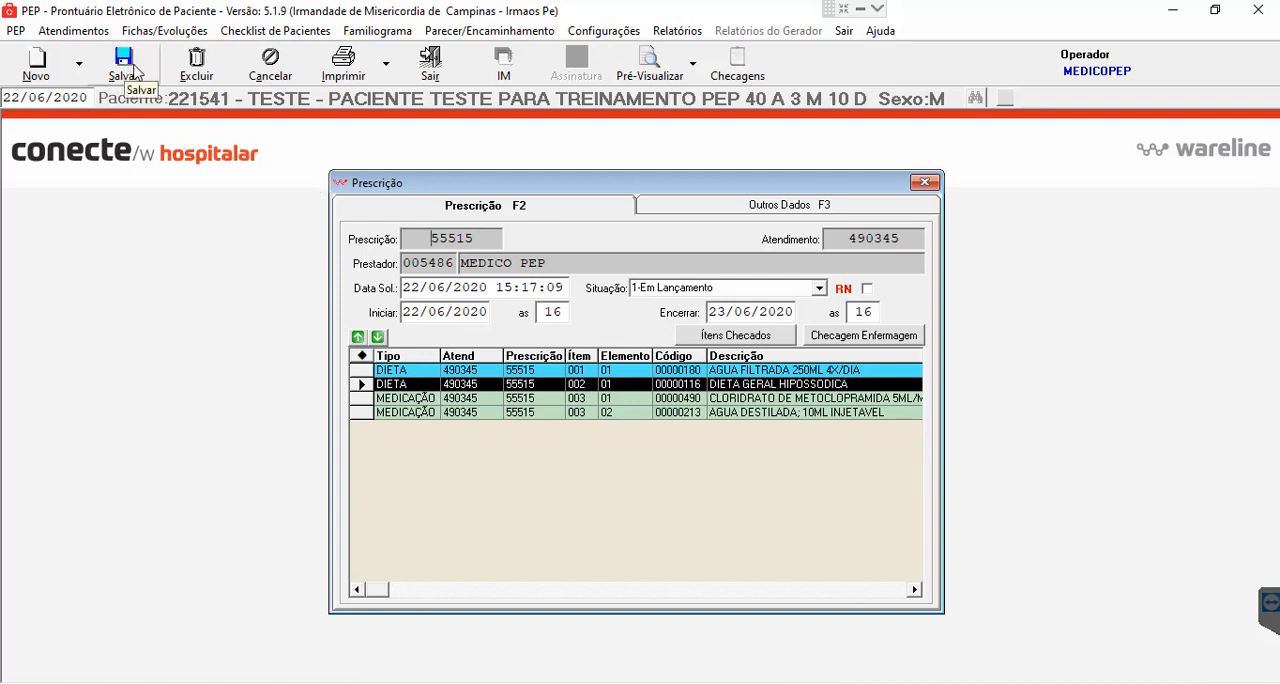
left_click(124, 65)
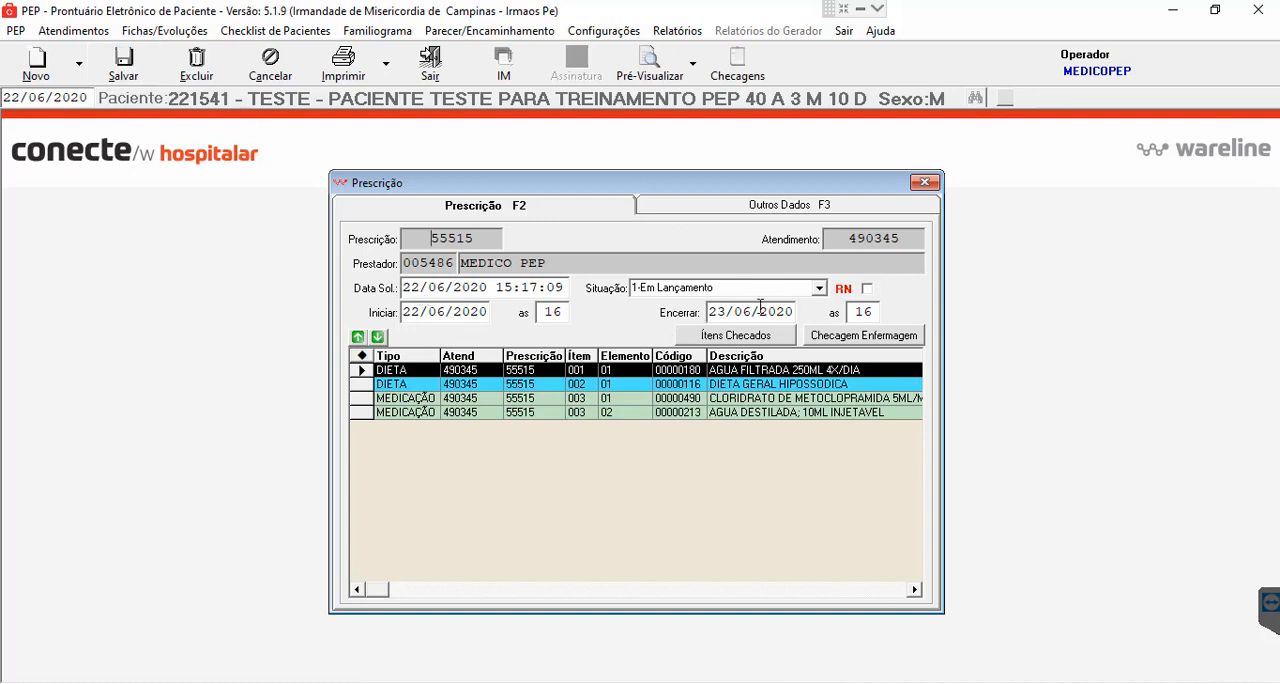
left_click(819, 288)
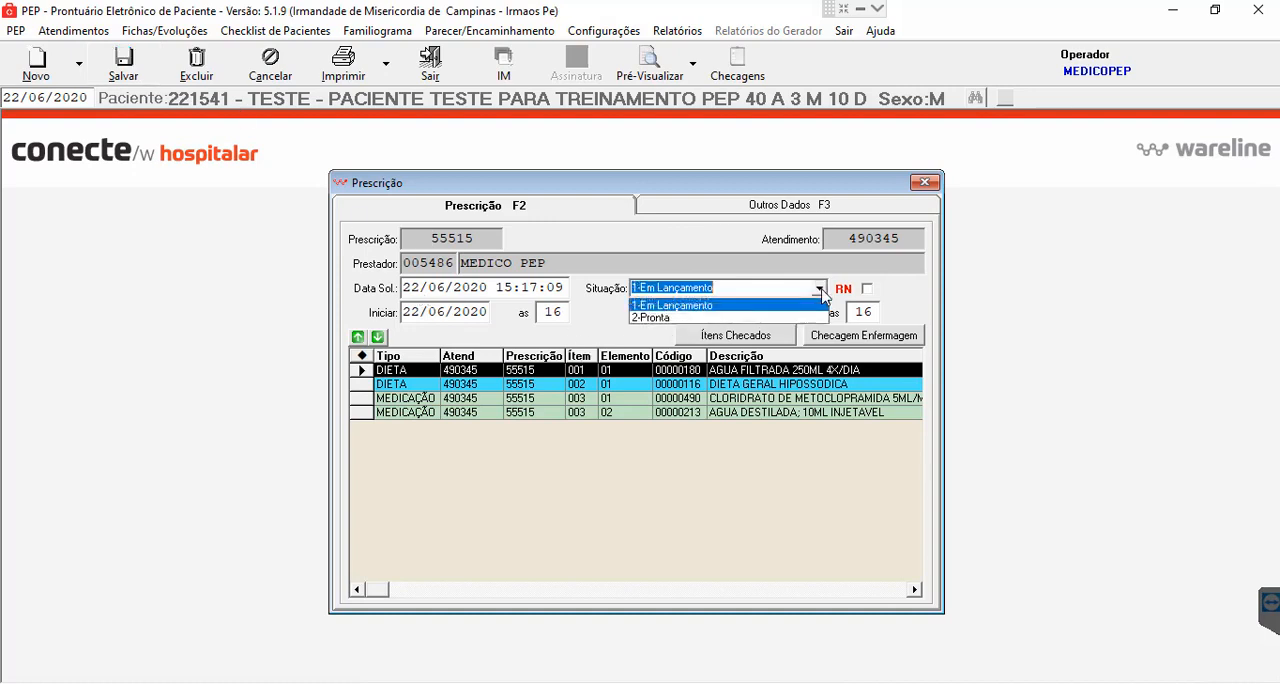
left_click(806, 318)
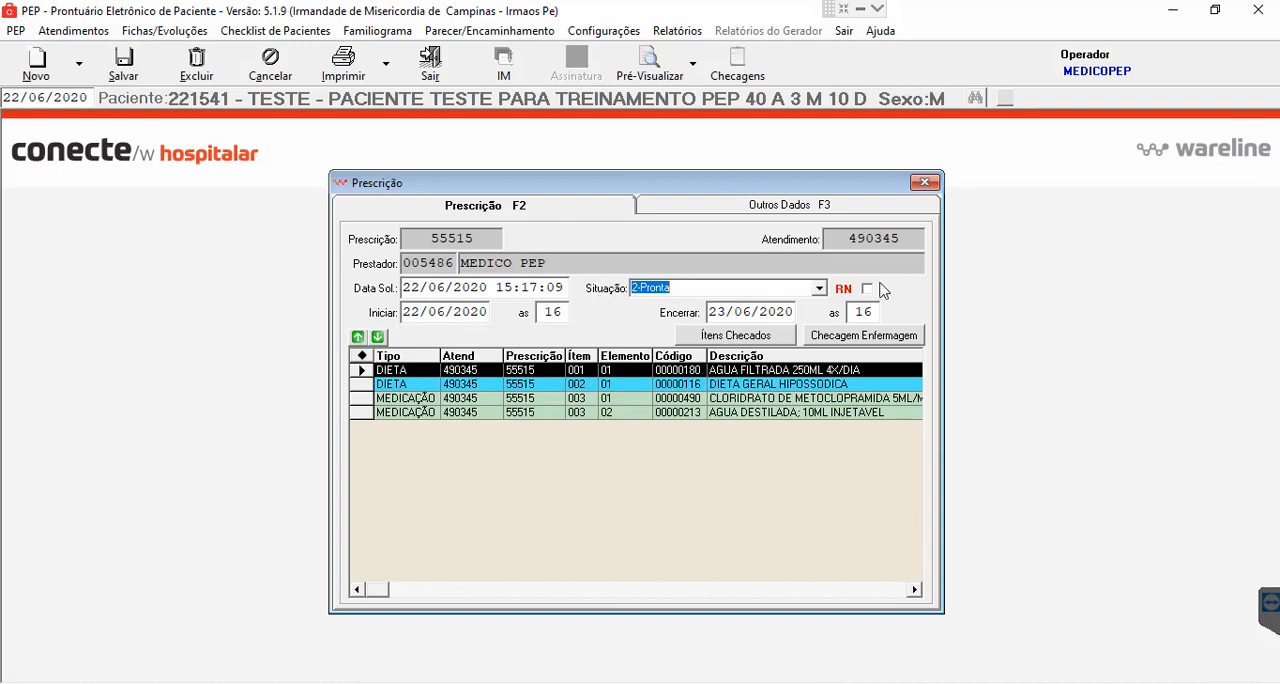
left_click(925, 185)
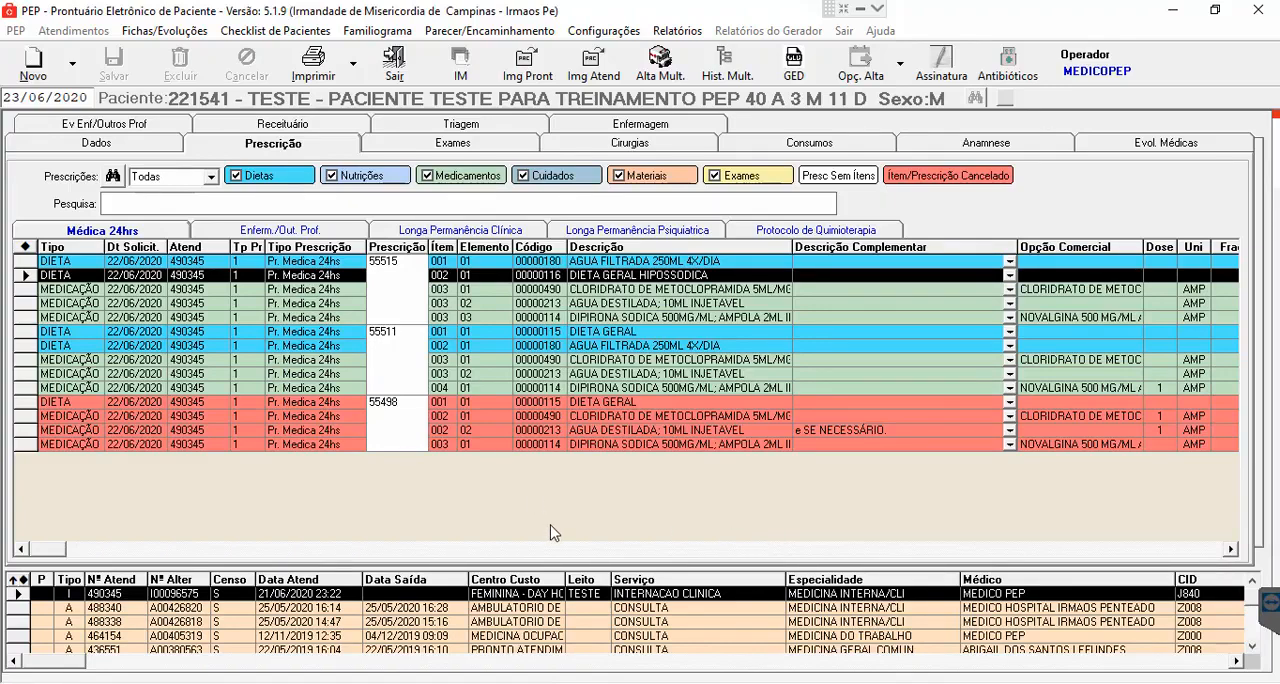
- Delete all medication and diet items from the patient's latest 24-hour prescription, and save it to start entering new items
double_click(416, 304)
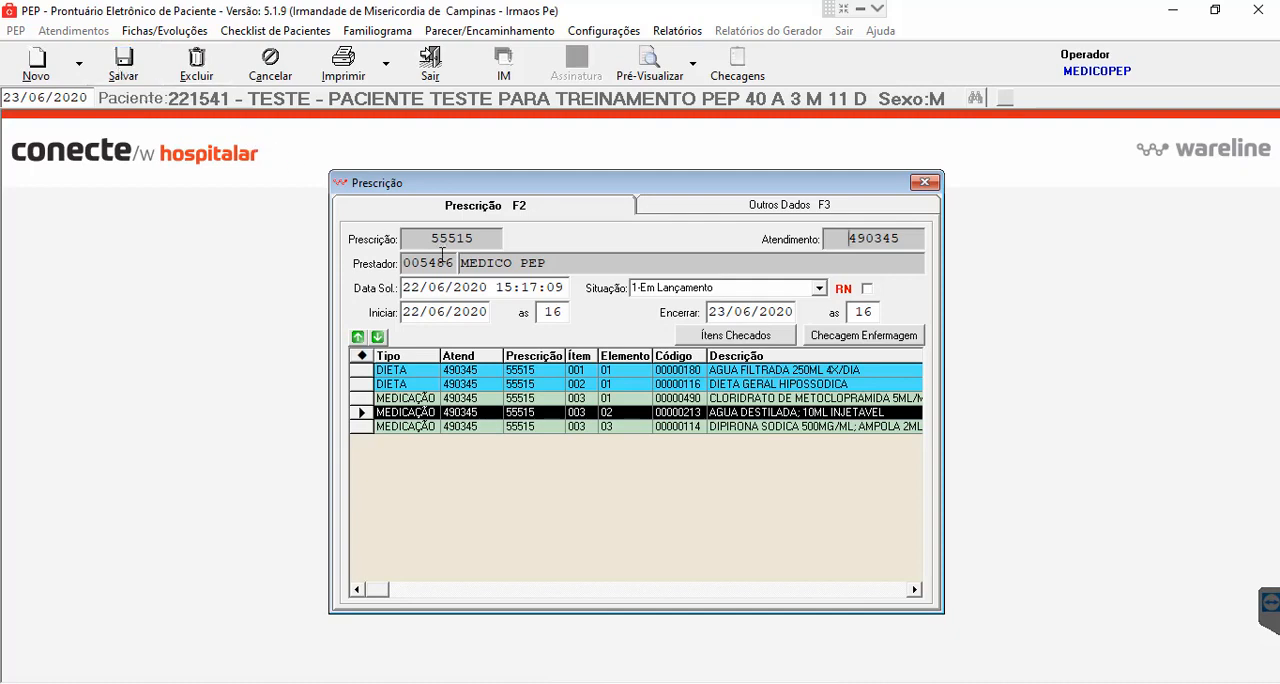
double_click(504, 403)
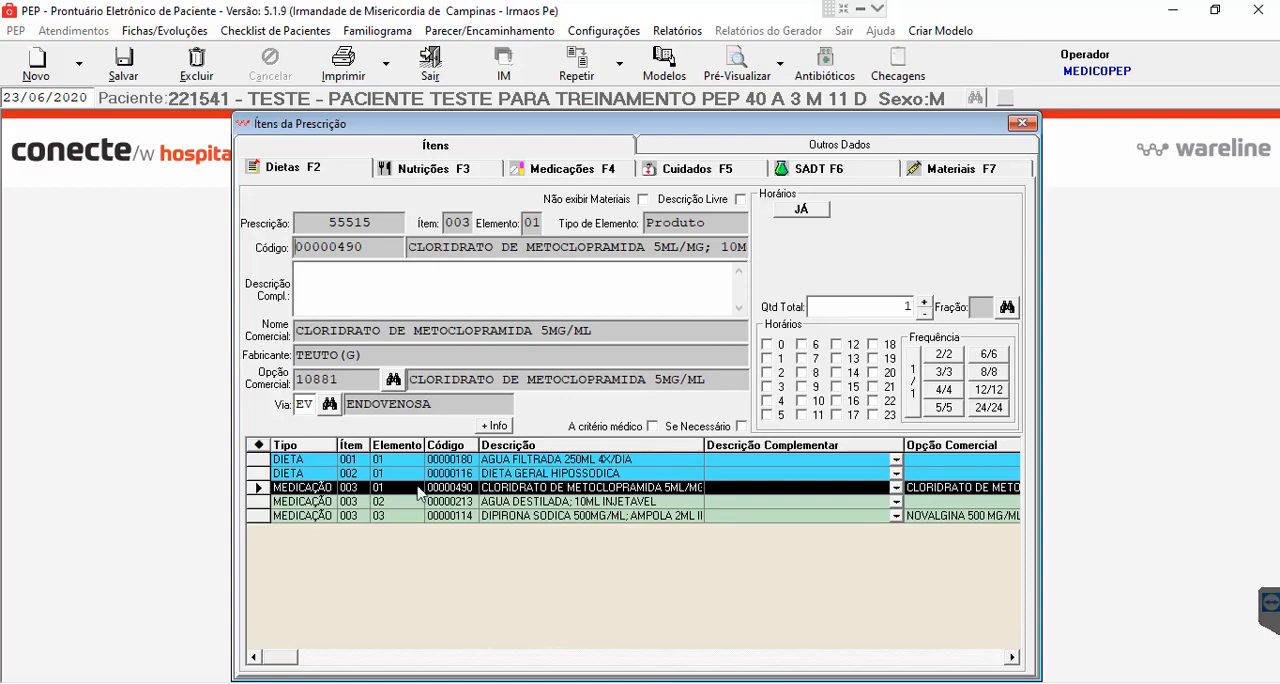
left_click(198, 88)
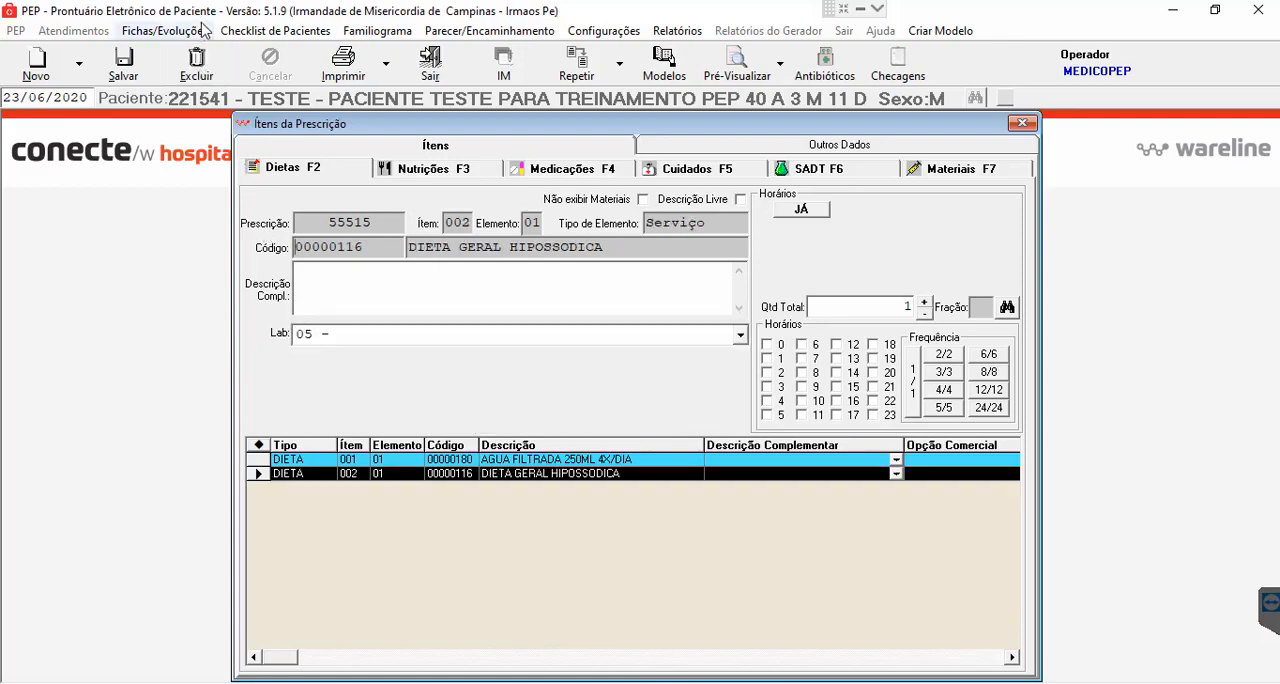
left_click(201, 74)
left_click(201, 74)
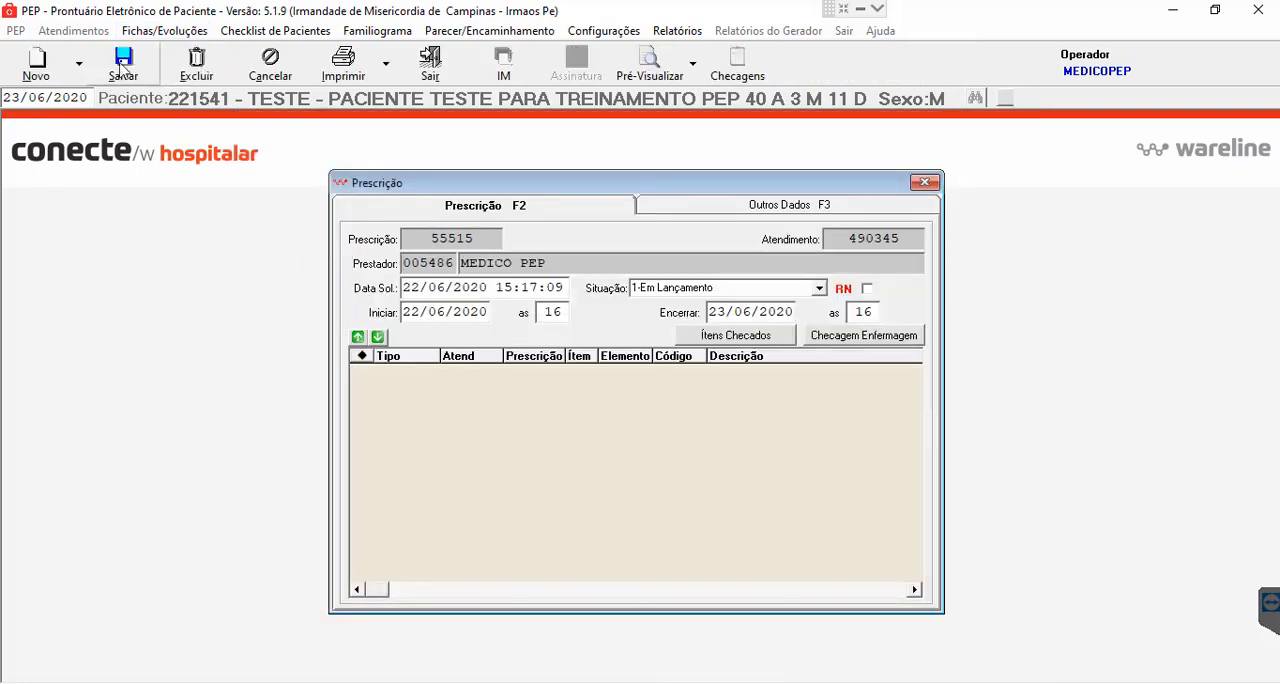
left_click(122, 67)
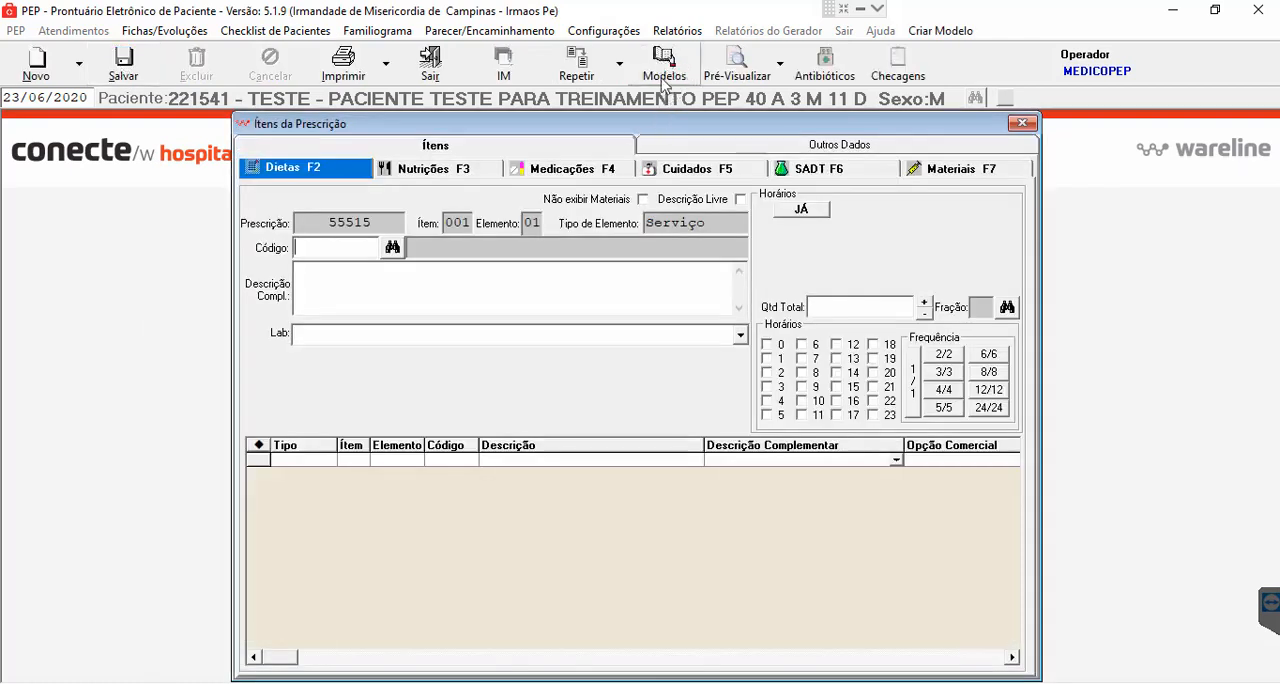
- Load the items of the model PRESCRICAO MEDICA SABE into the prescription, accepting the DIPIRONA SODICA allergy note, and review them
left_click(664, 66)
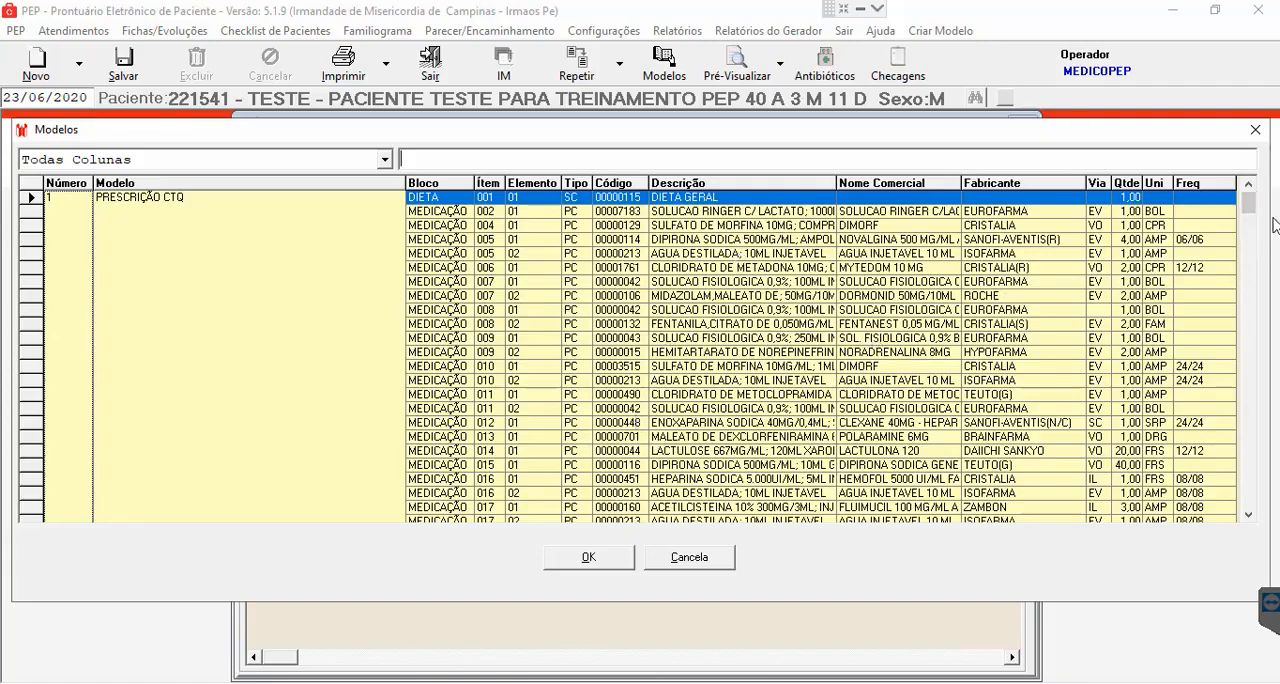
left_click(1252, 515)
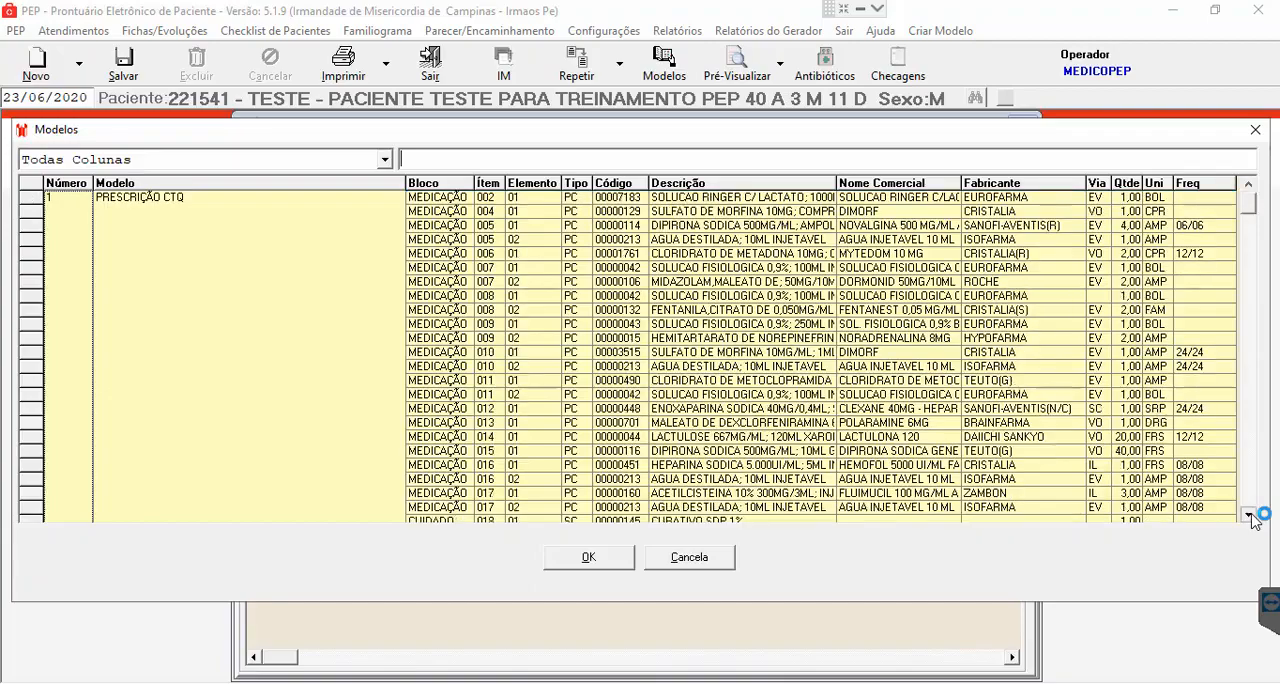
left_click_drag(1252, 515, 1252, 515)
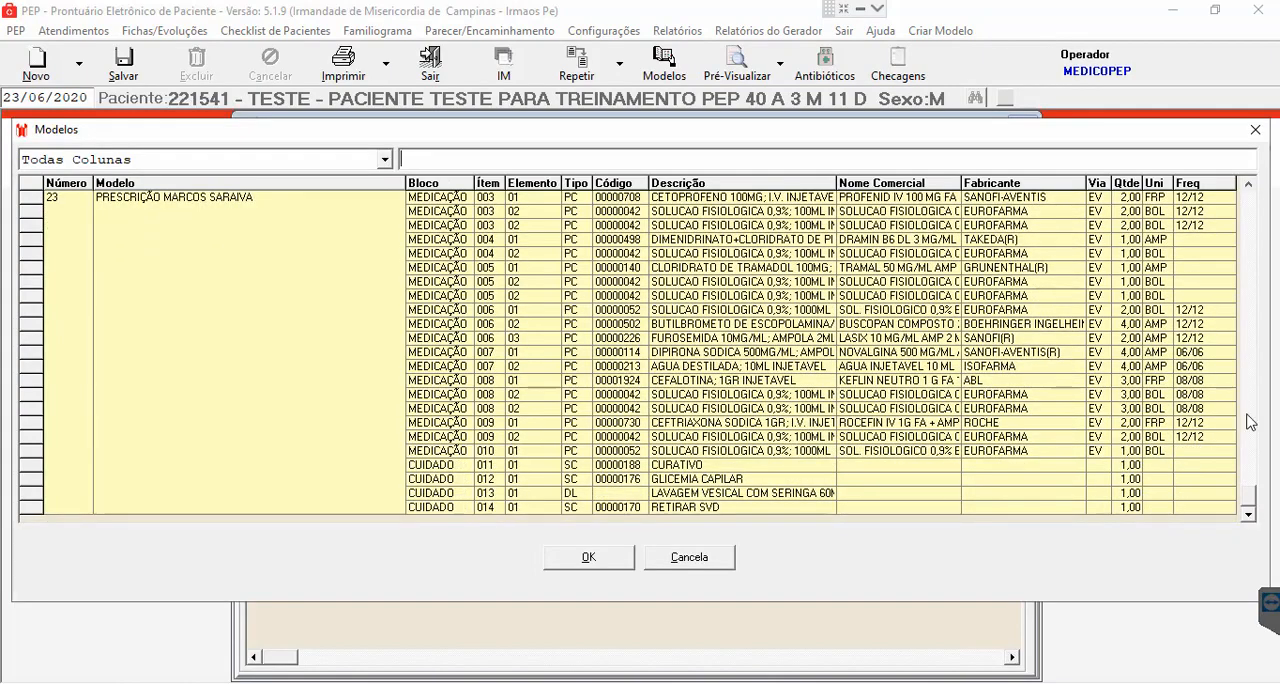
left_click_drag(1247, 190, 1247, 195)
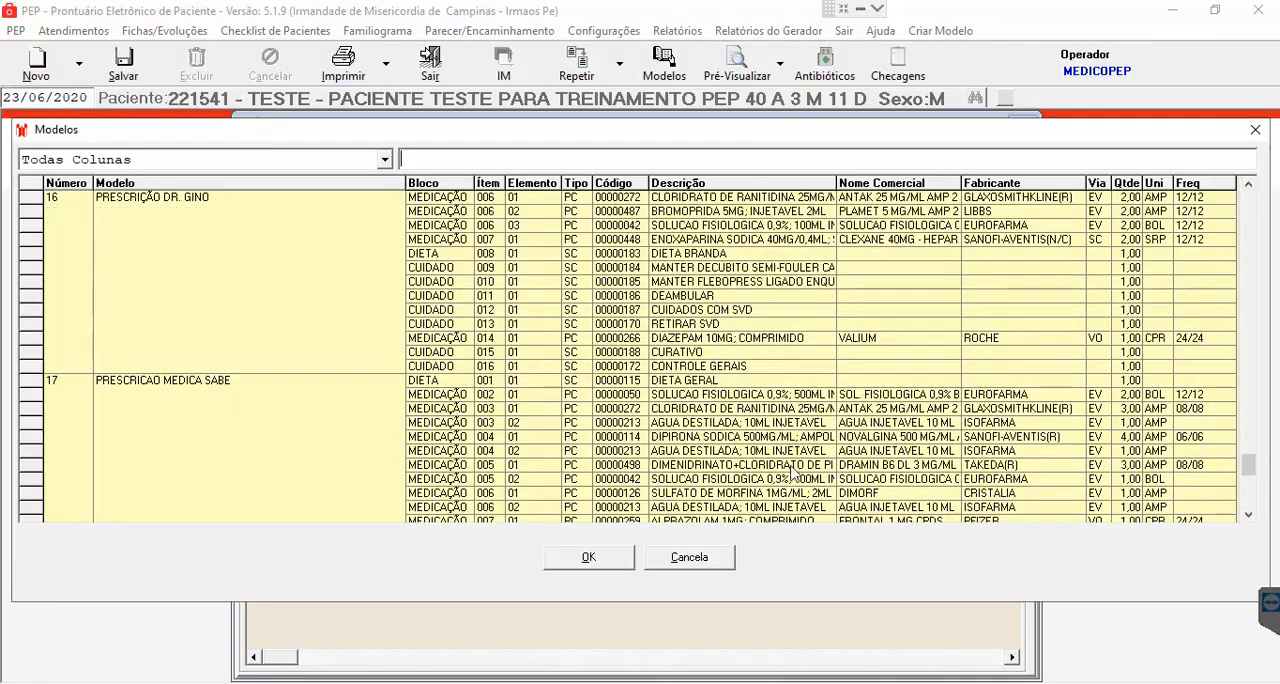
left_click(704, 444)
left_click(305, 450)
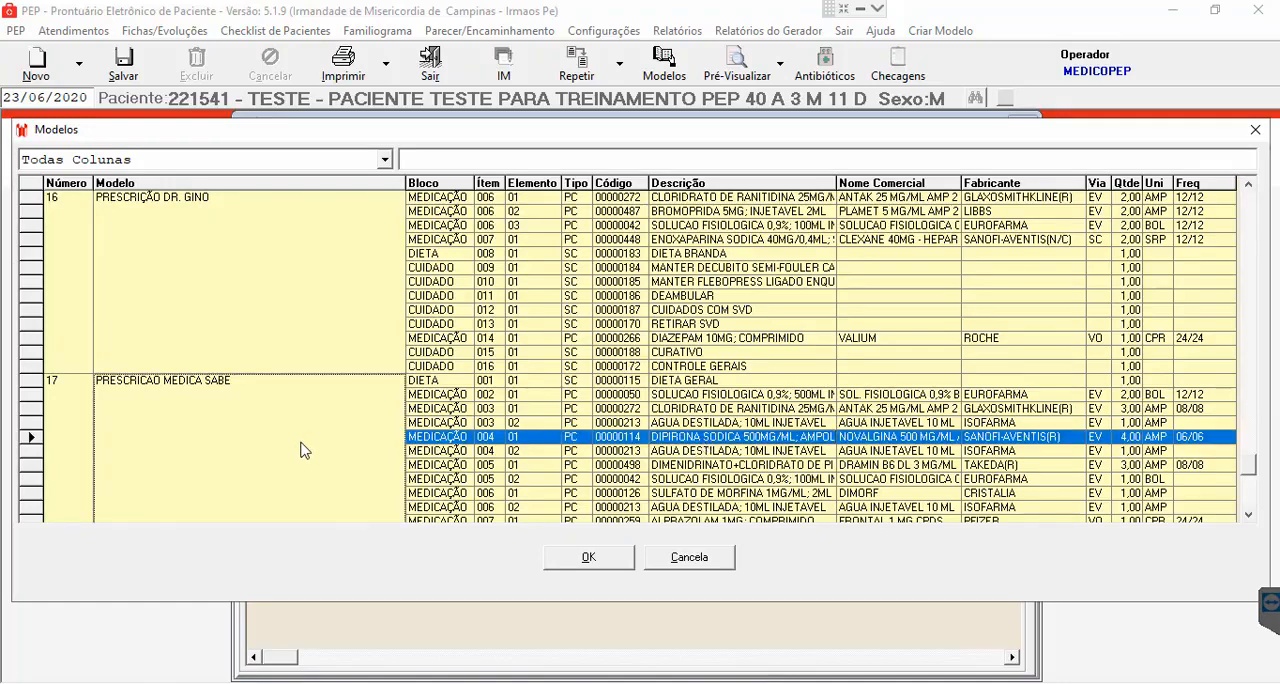
left_click(583, 563)
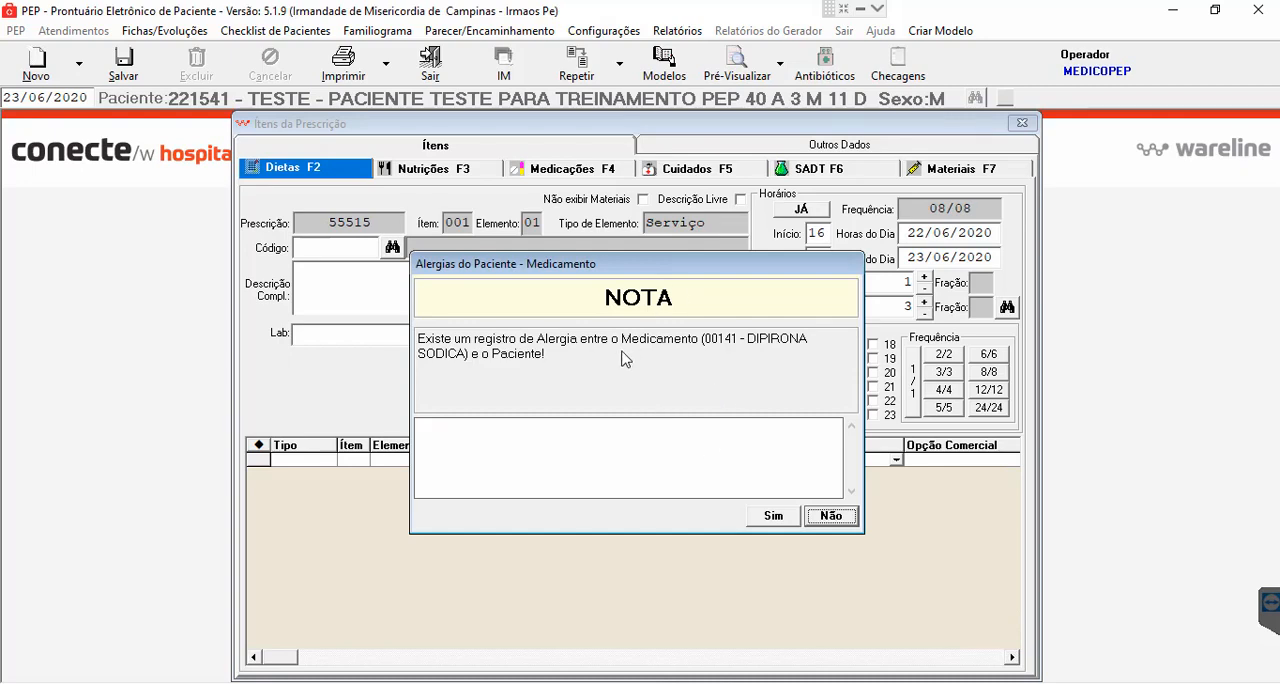
left_click(774, 517)
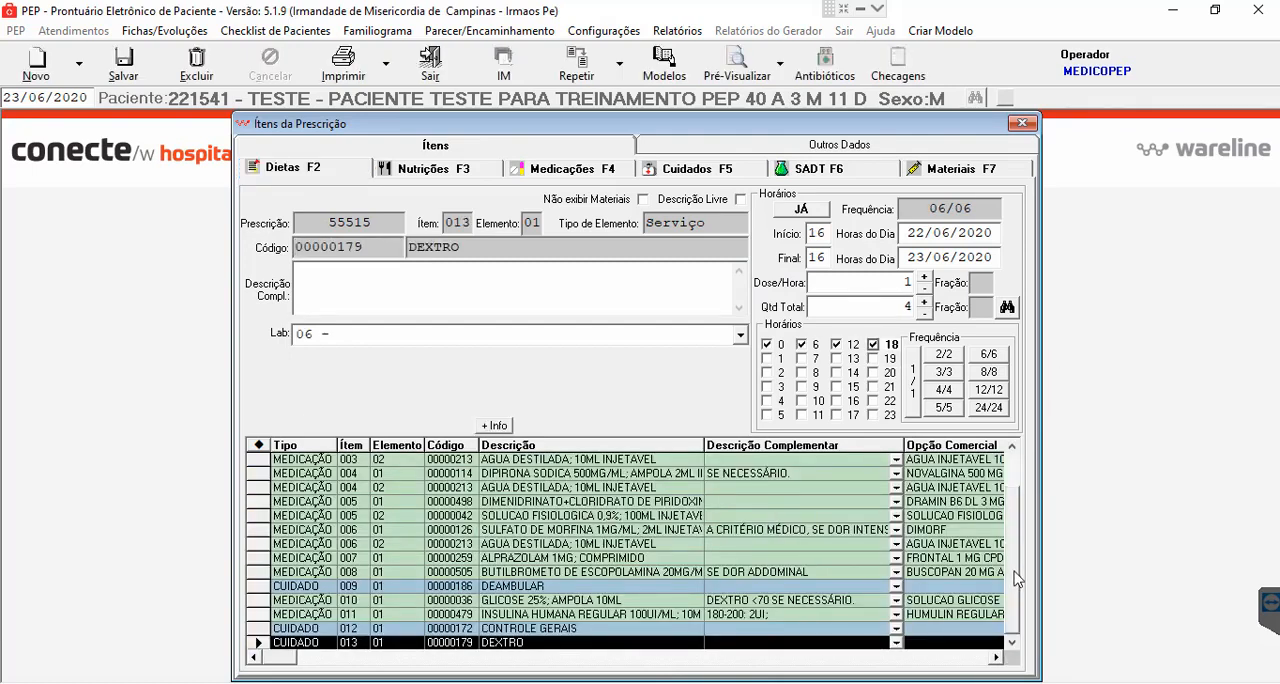
scroll(1002, 470, "up", 1)
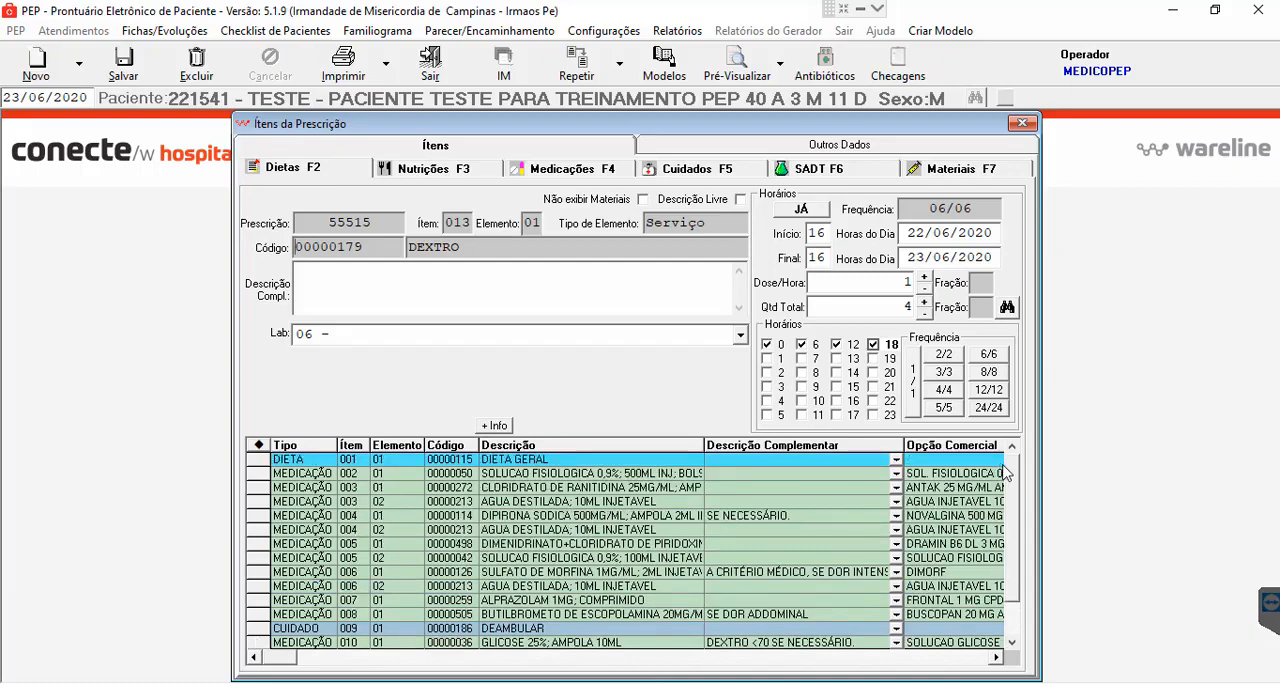
scroll(1012, 605, "down", 1)
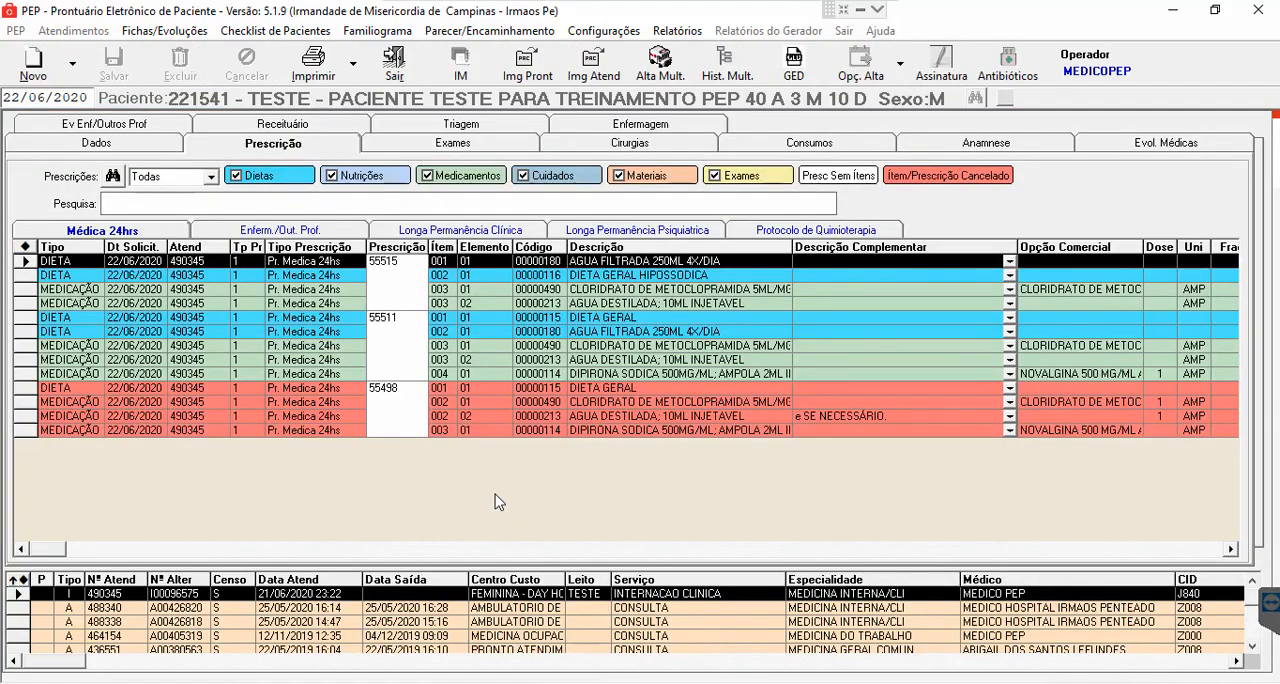
- Open the patient's medical evolutions and view the cancelled and the active entry
left_click(1155, 143)
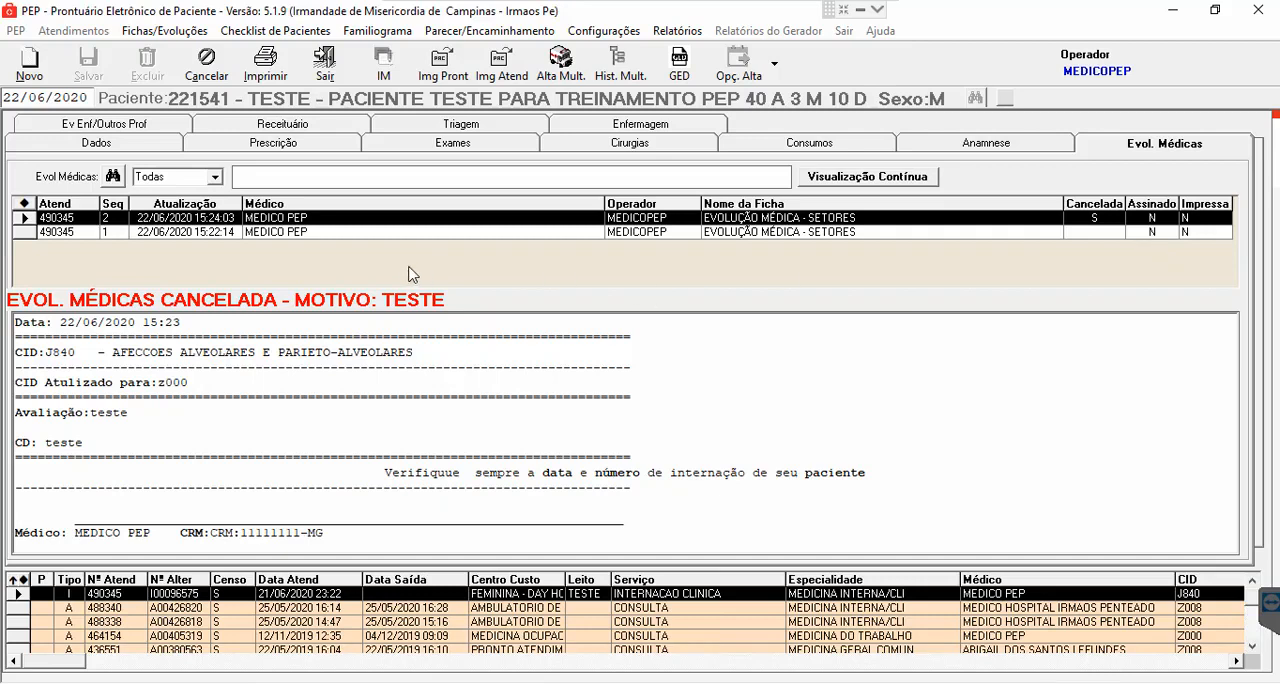
left_click(272, 234)
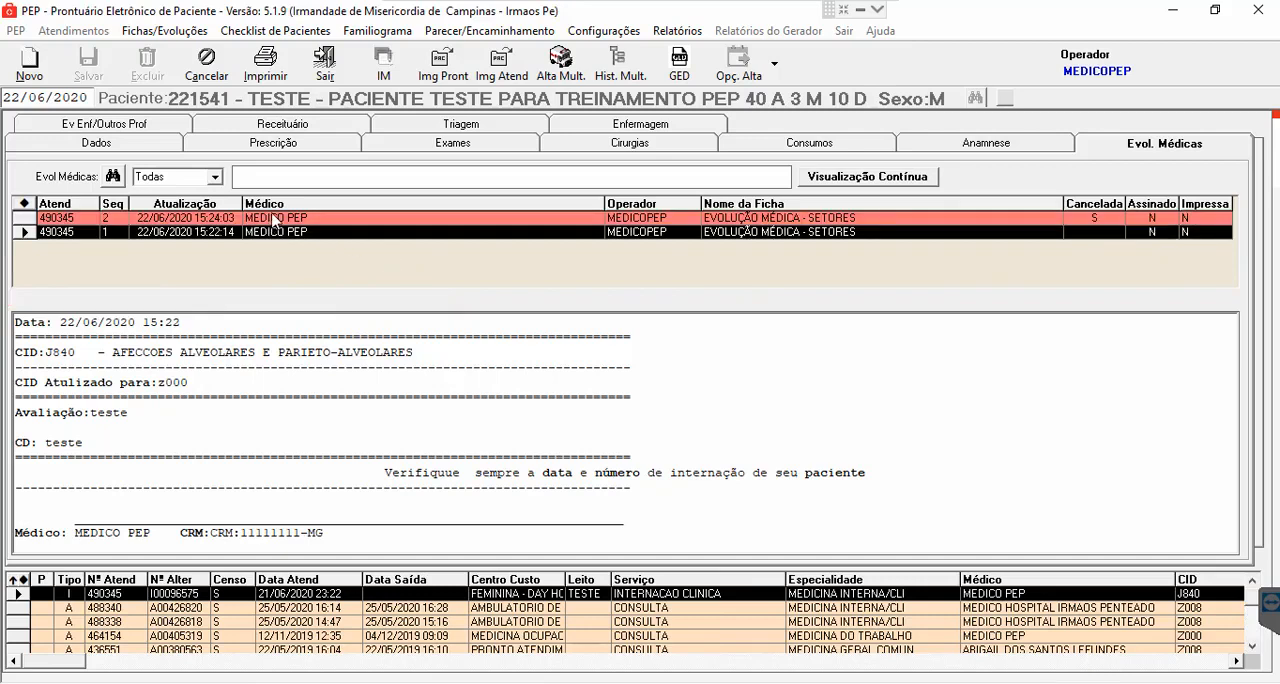
left_click(275, 218)
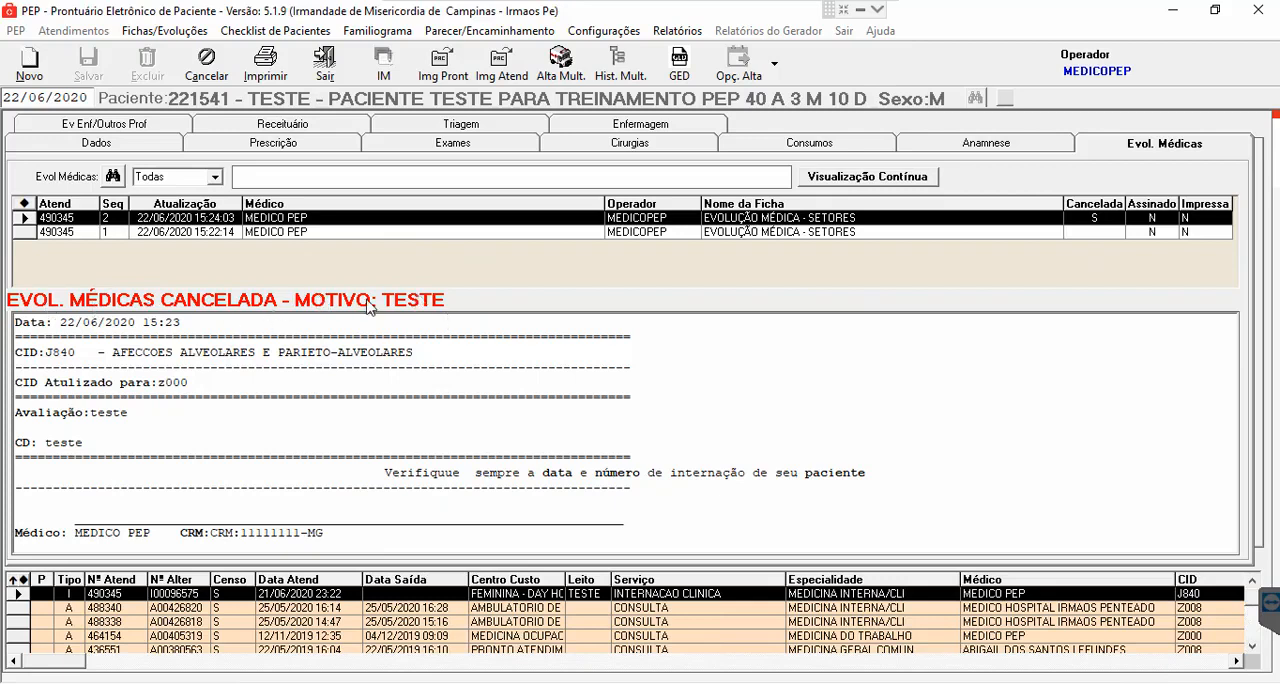
left_click(356, 232)
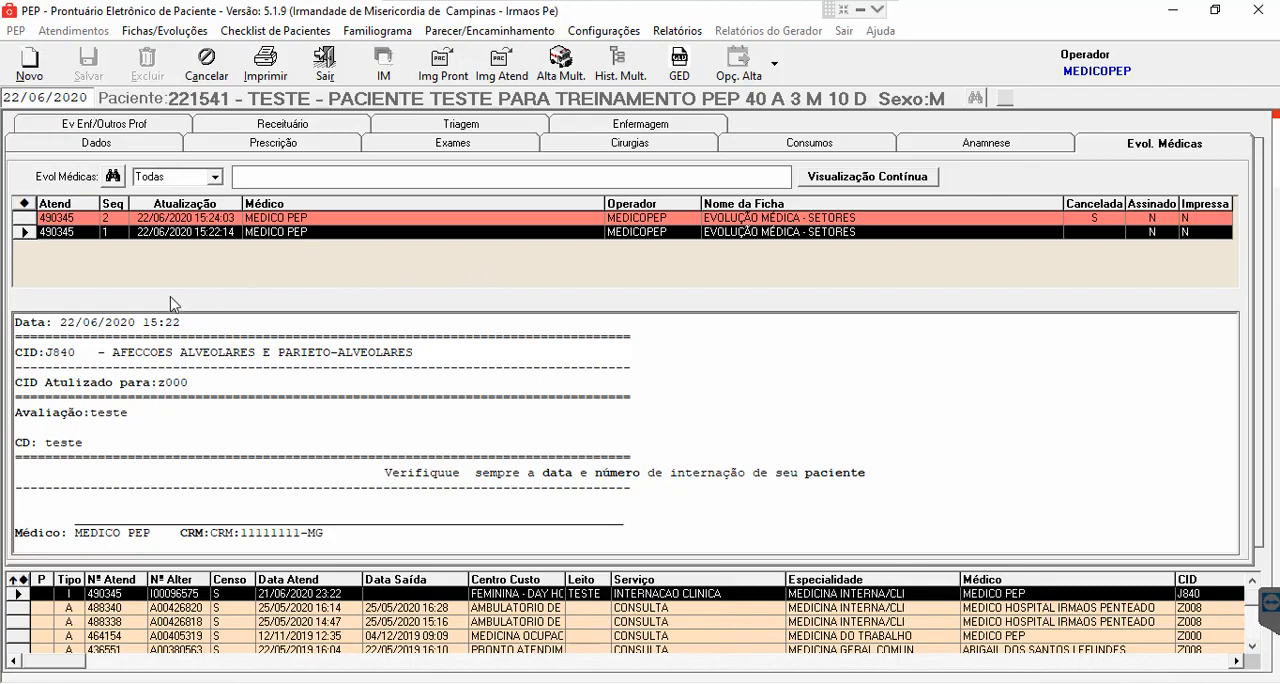
- Start a new medical evolution using ficha 323, EVOLUÇÃO MÉDICA - SETORES, leaving the Previsão de Alta unfilled
left_click(38, 66)
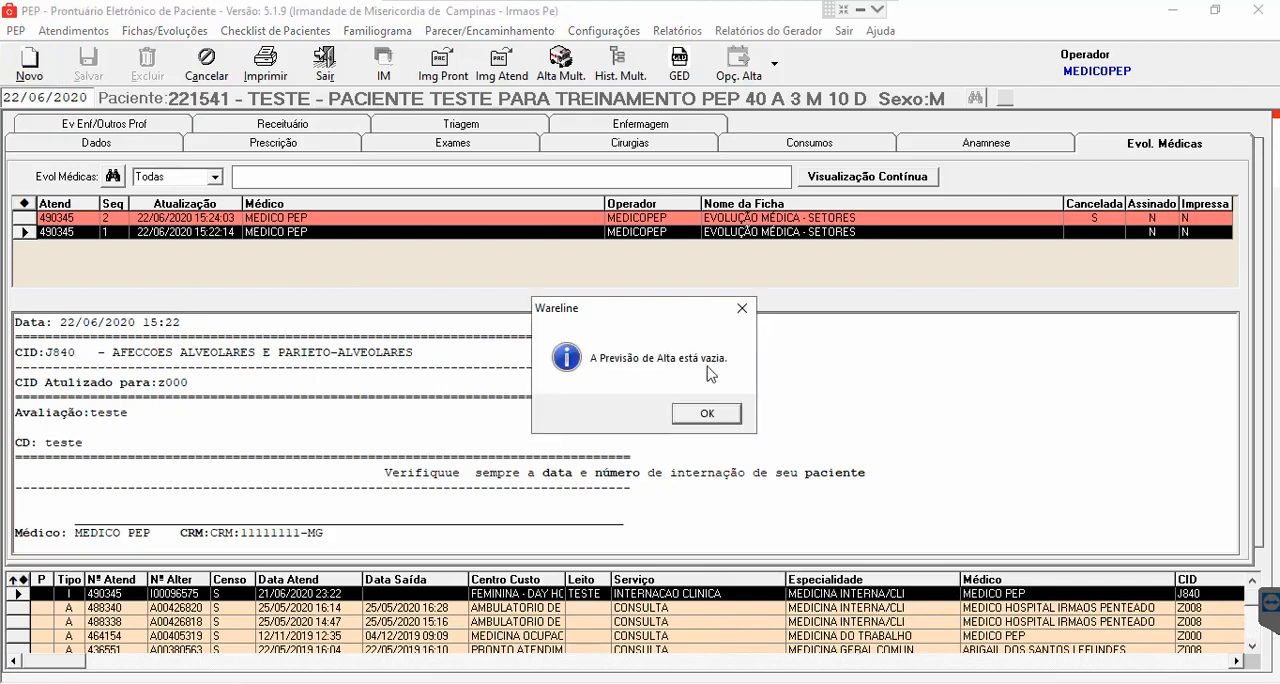
left_click(706, 414)
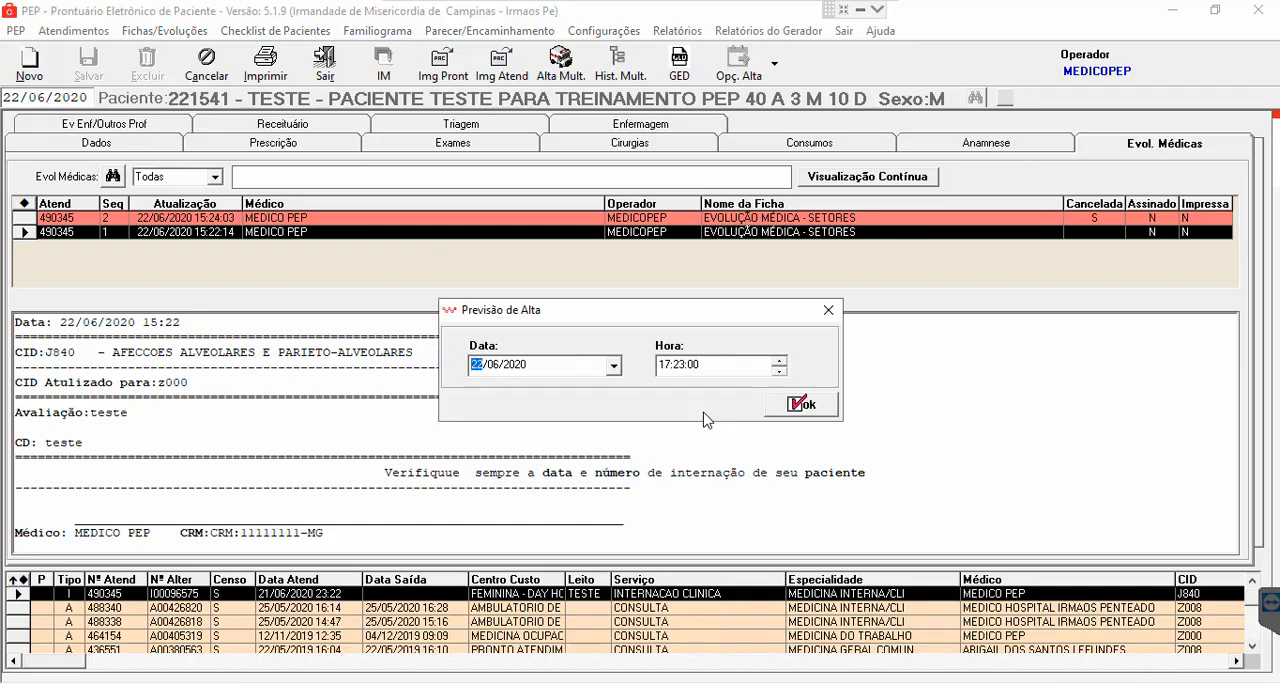
left_click(828, 311)
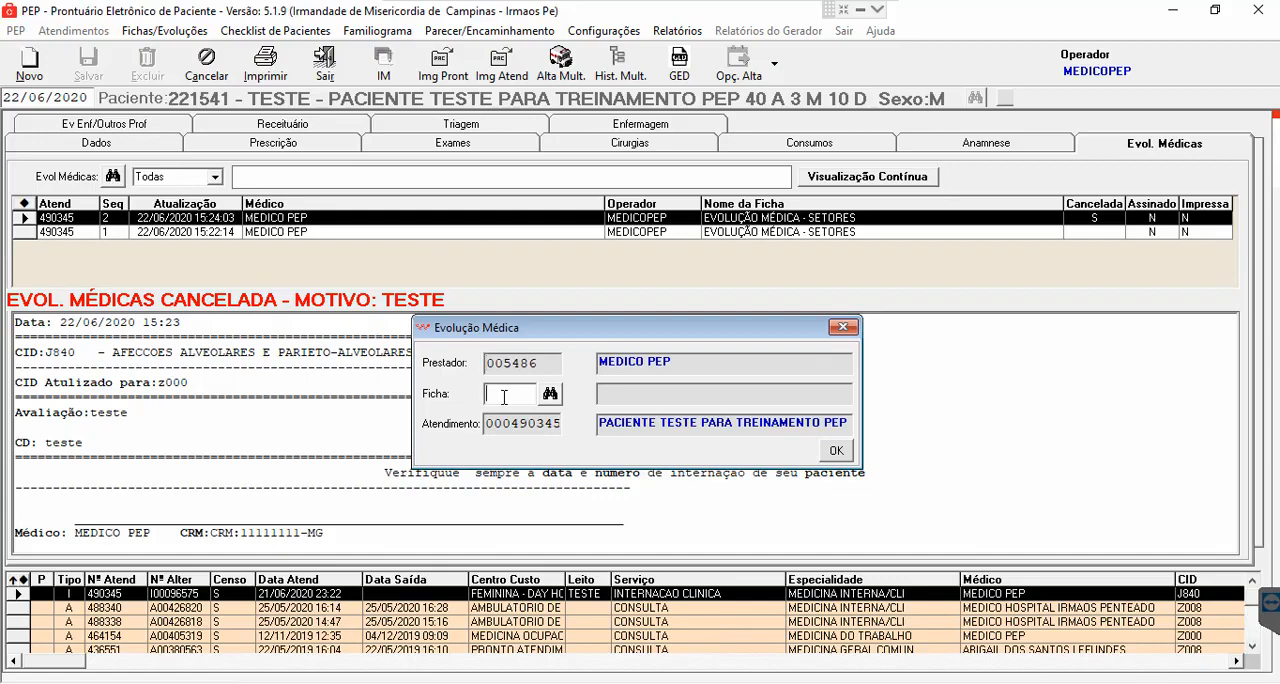
type("328")
key("BackSpace")
type("3")
left_click(552, 395)
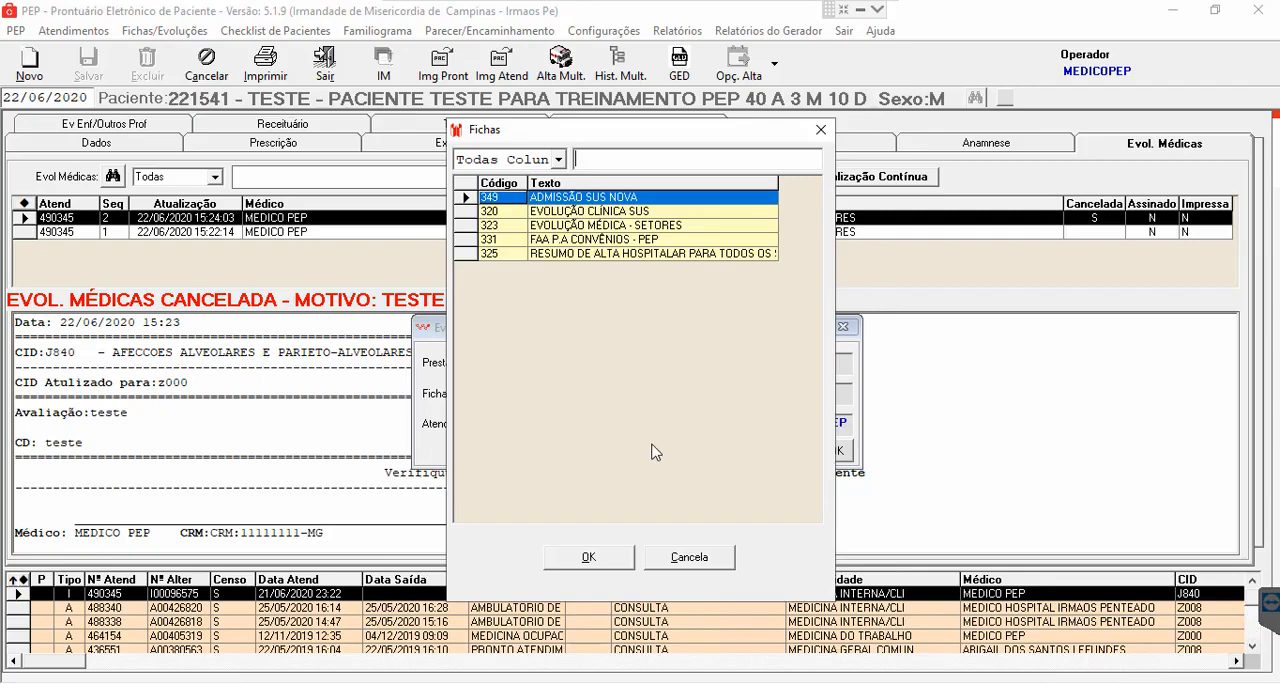
double_click(517, 229)
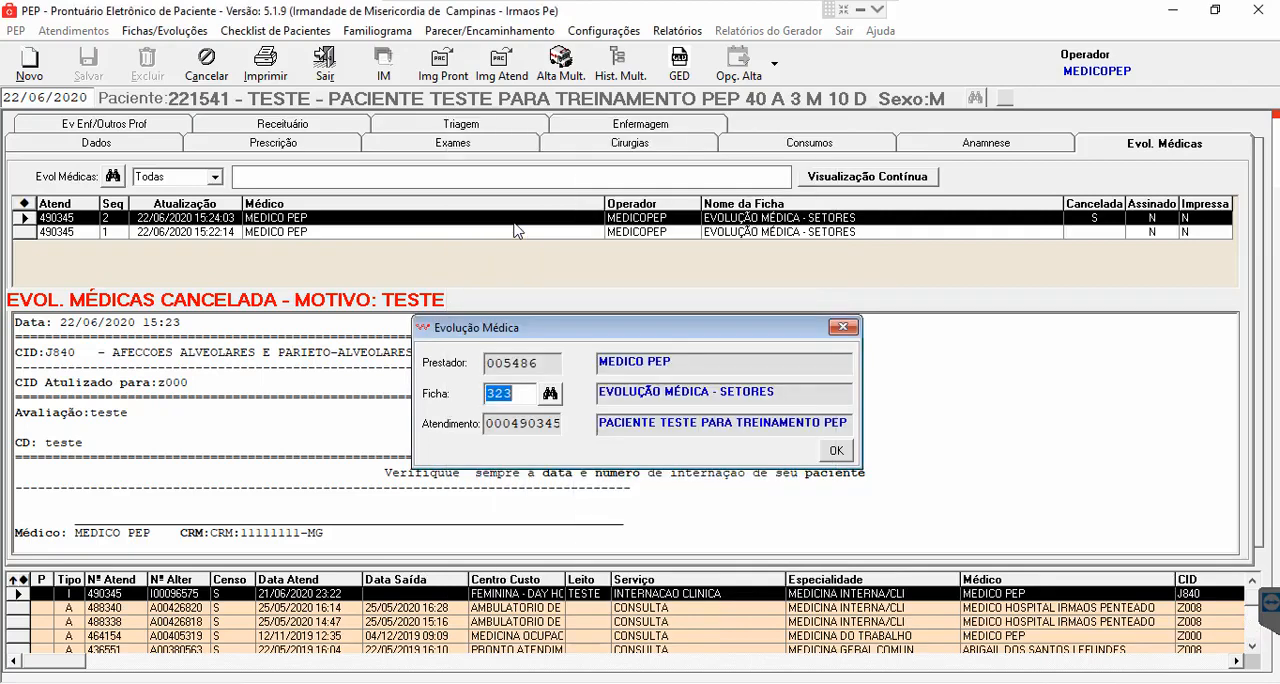
left_click(836, 452)
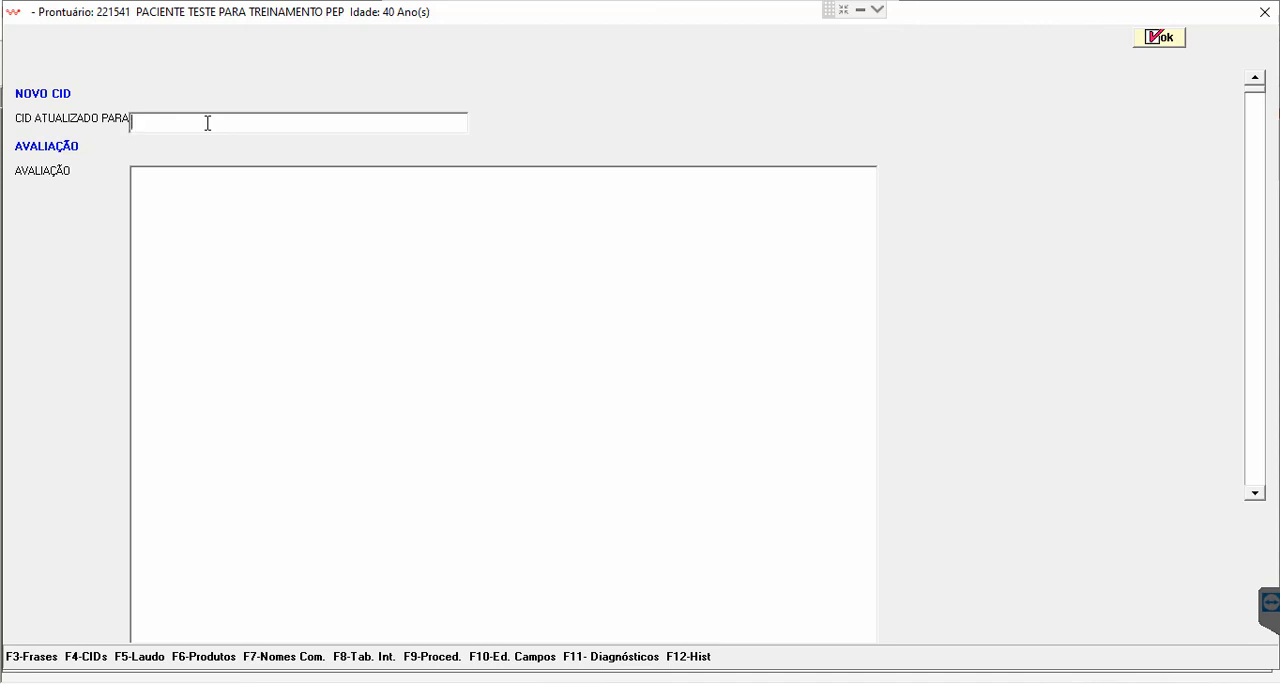
- Fill in the evolution with updated CID z000 and "teste" for both Avaliação and CD, confirm it, and check its enlarged preview
type("z000")
key("Tab")
type("teste")
left_click(1256, 496)
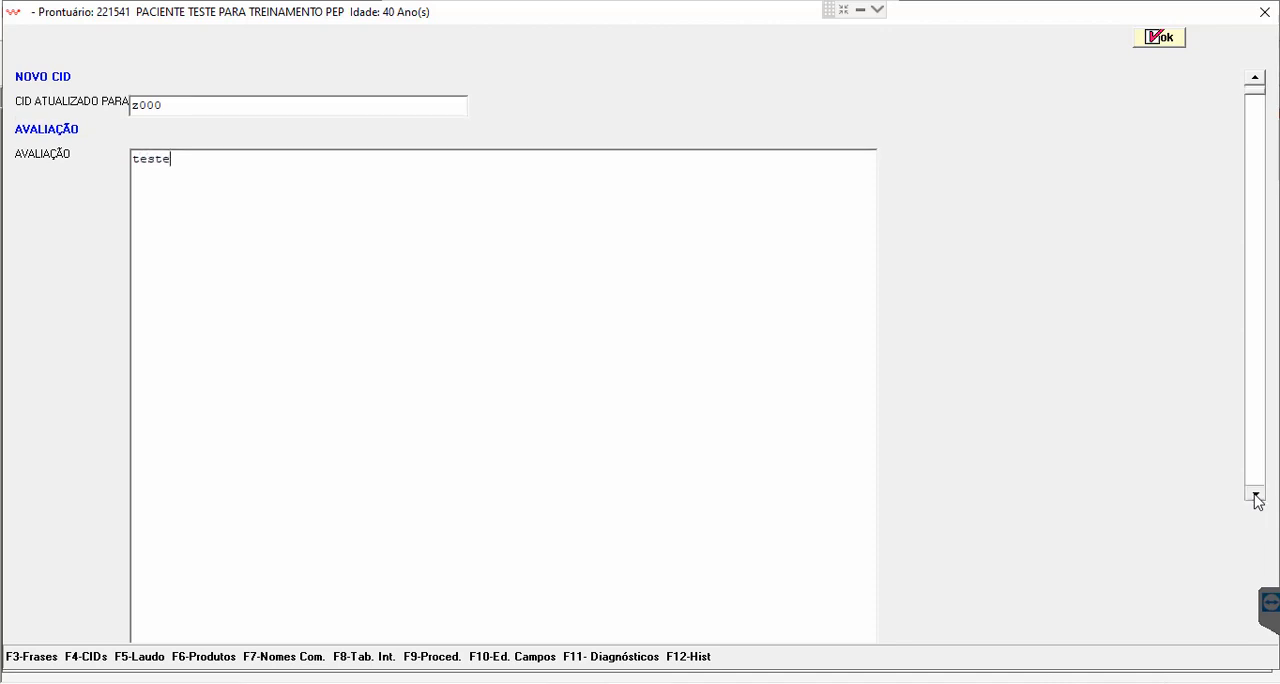
left_click(1256, 496)
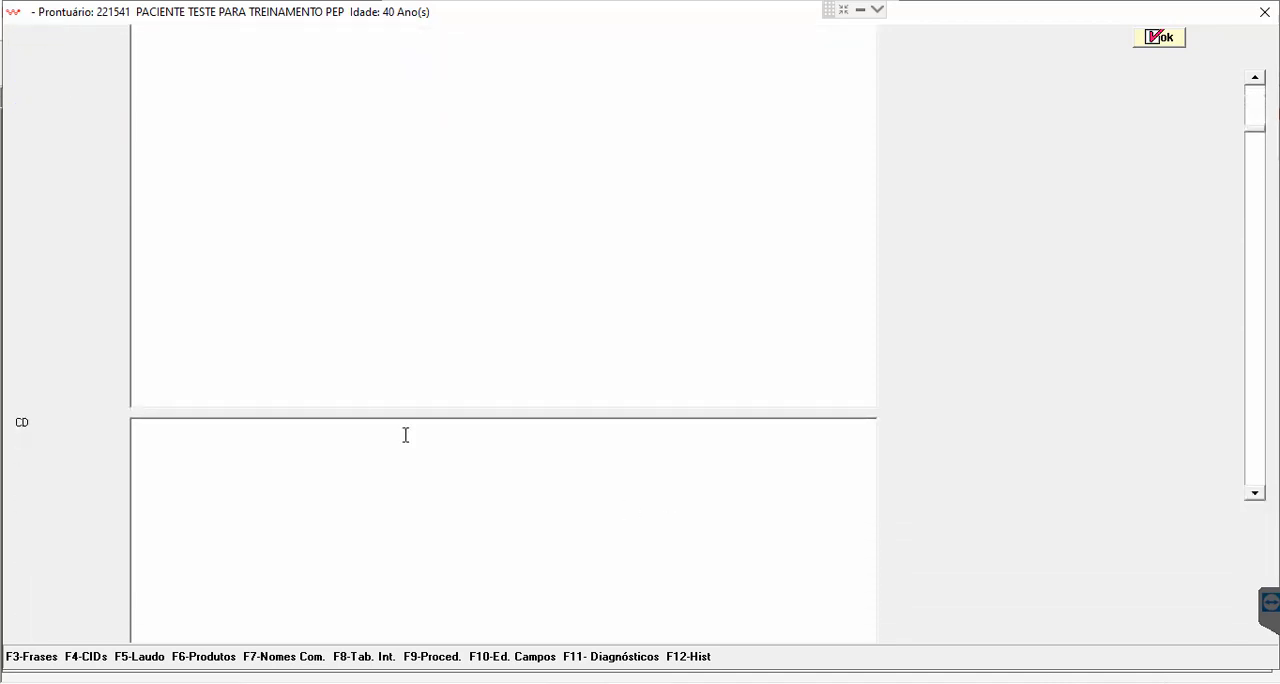
left_click(330, 435)
type("teste")
left_click(1163, 40)
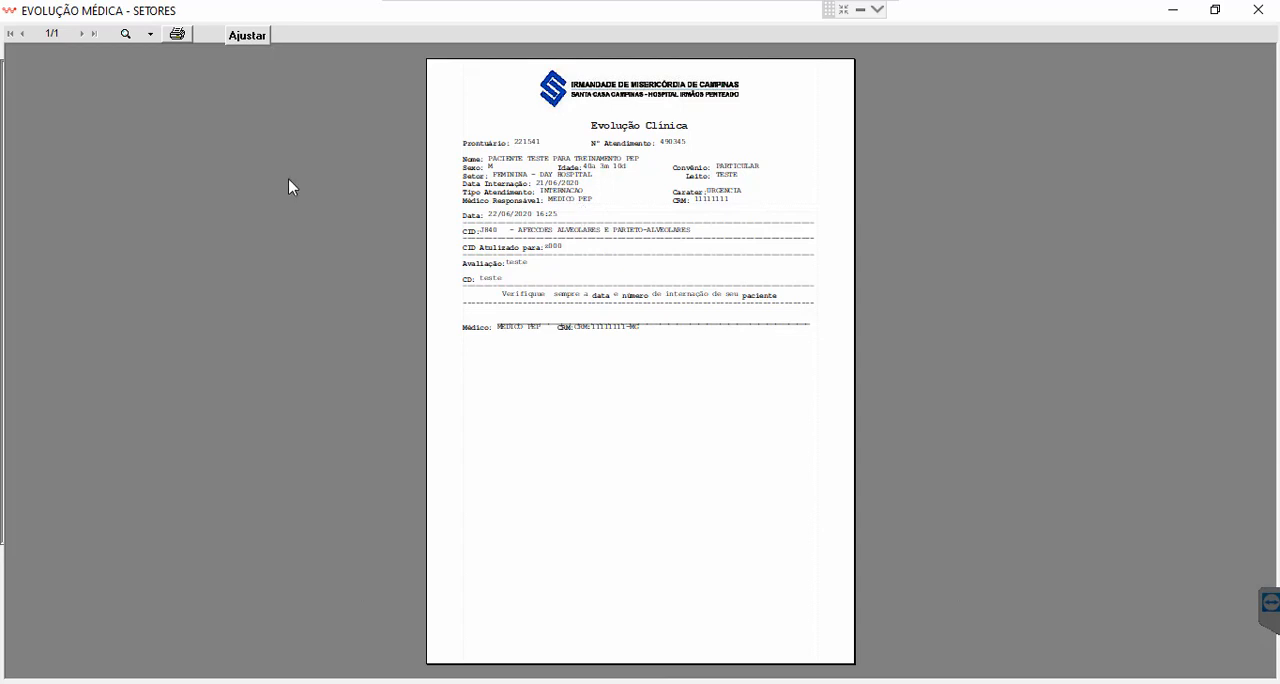
left_click(125, 35)
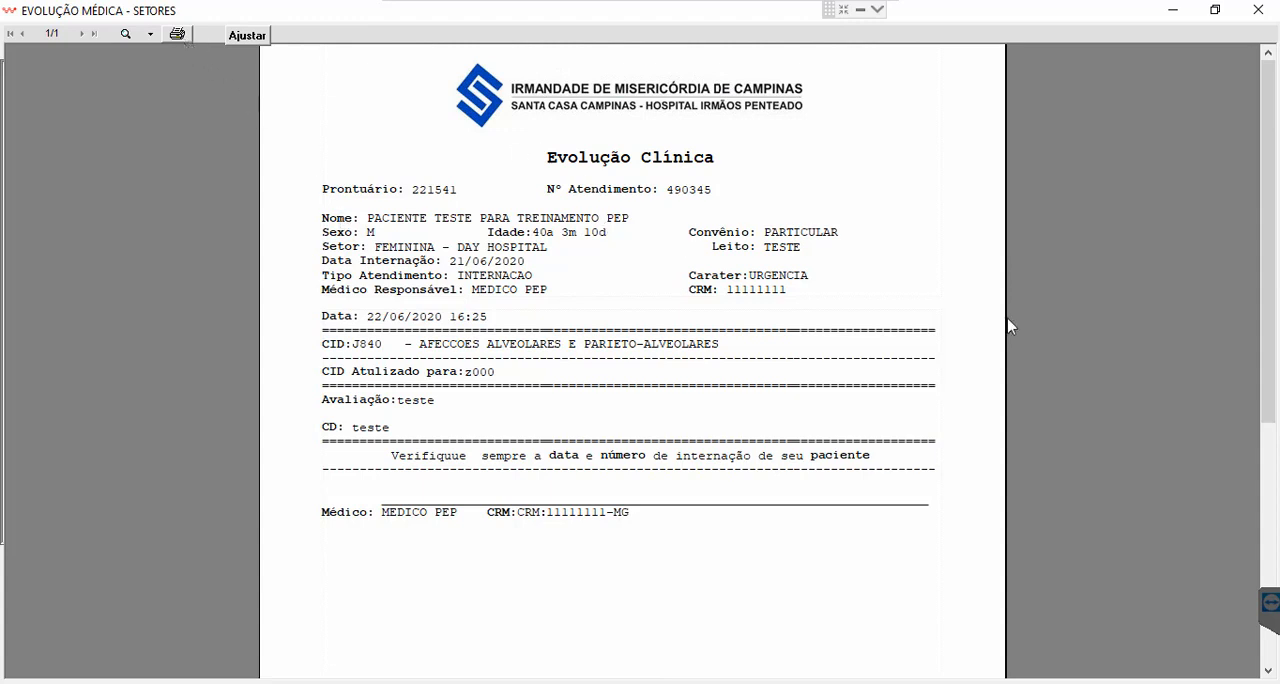
left_click(1258, 12)
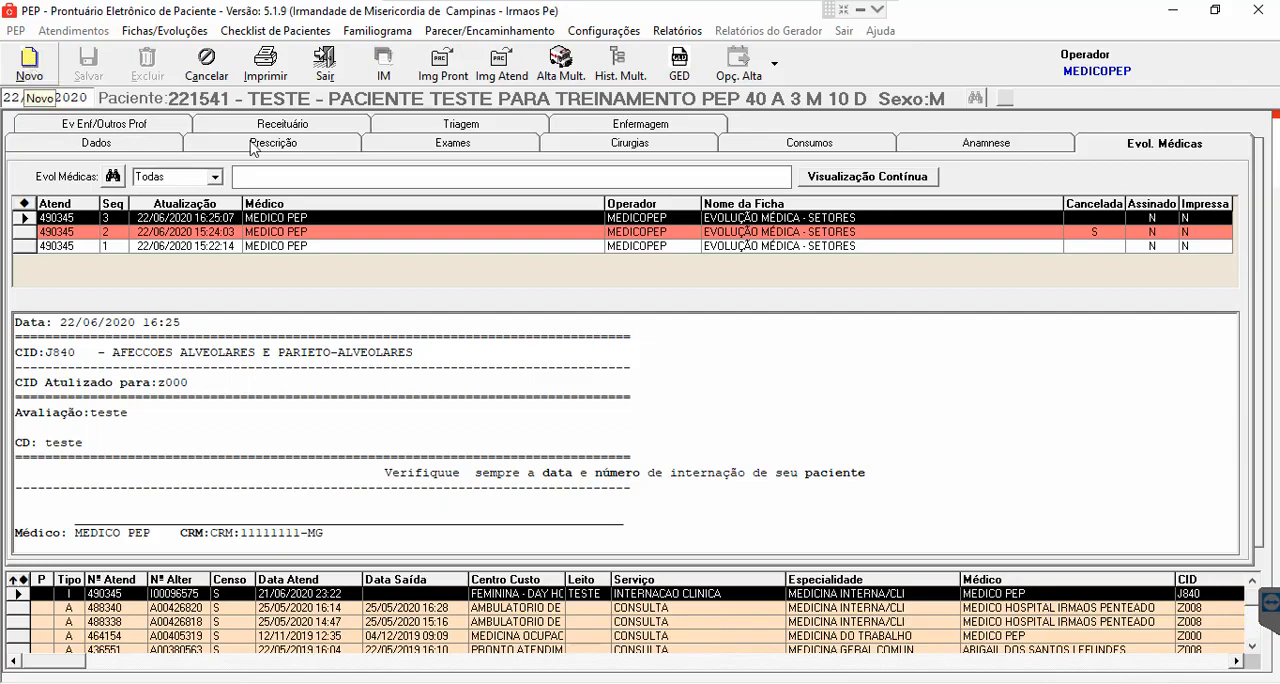
- View each of the three medical evolutions in the list, comparing the new one with the earlier entries
left_click(398, 246)
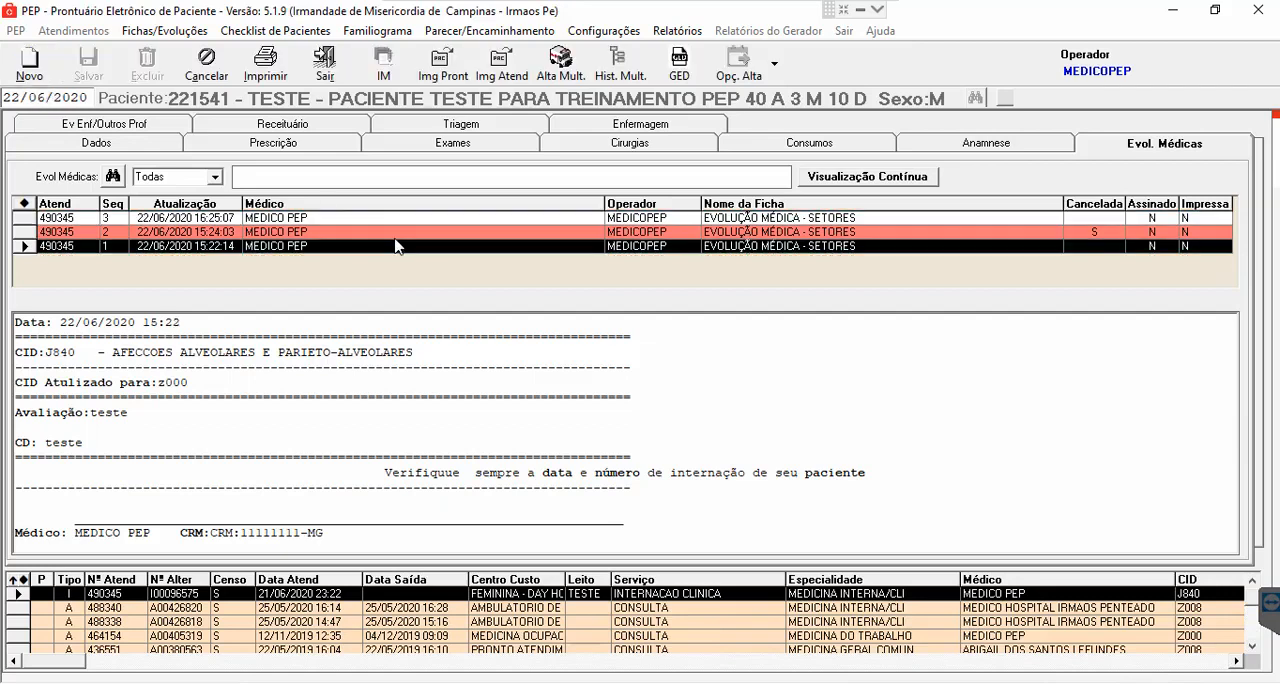
left_click(395, 229)
left_click(395, 220)
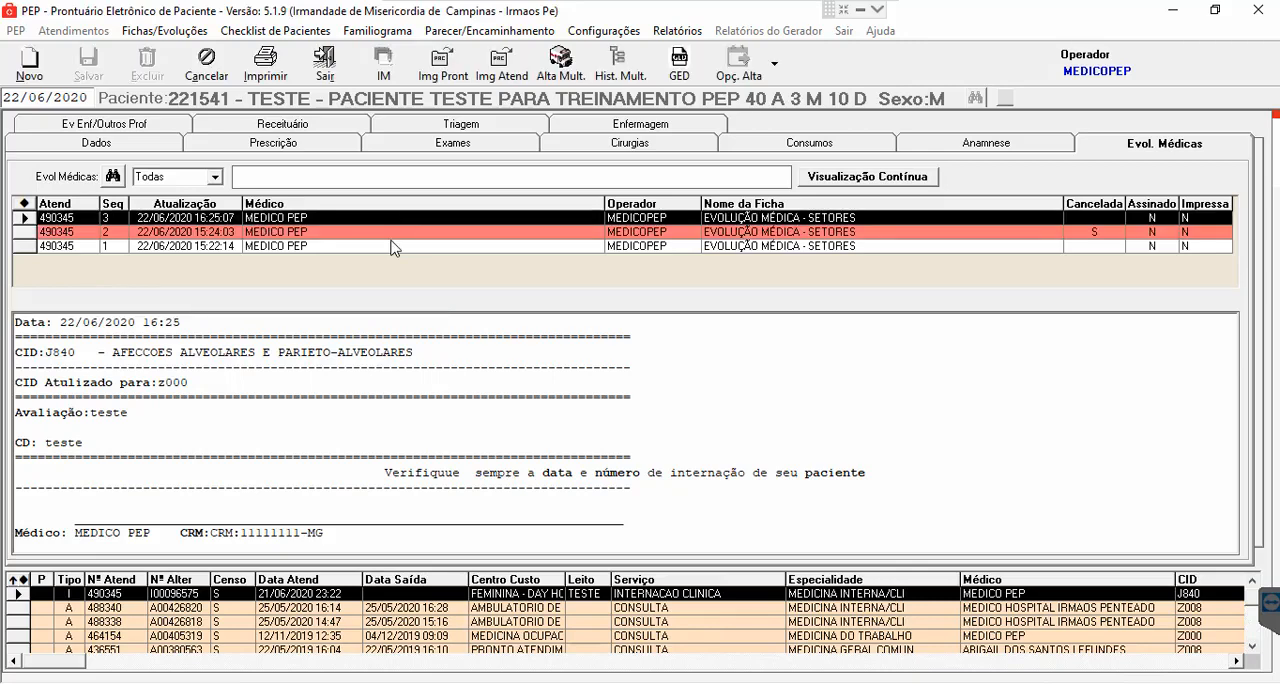
left_click(391, 245)
left_click(395, 231)
left_click(395, 219)
- Try repeating the latest evolution in the patient's last attendance and clearing its CID, then cancel the entry and close the evolution viewer
double_click(397, 224)
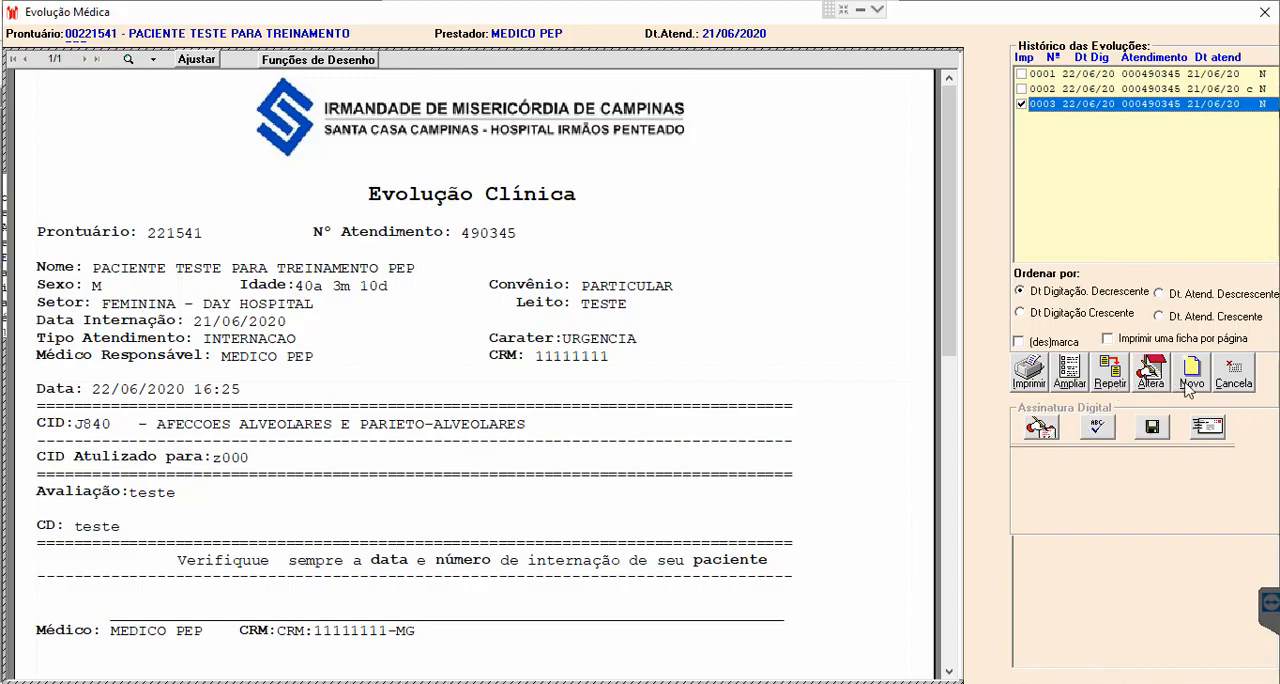
left_click(1117, 385)
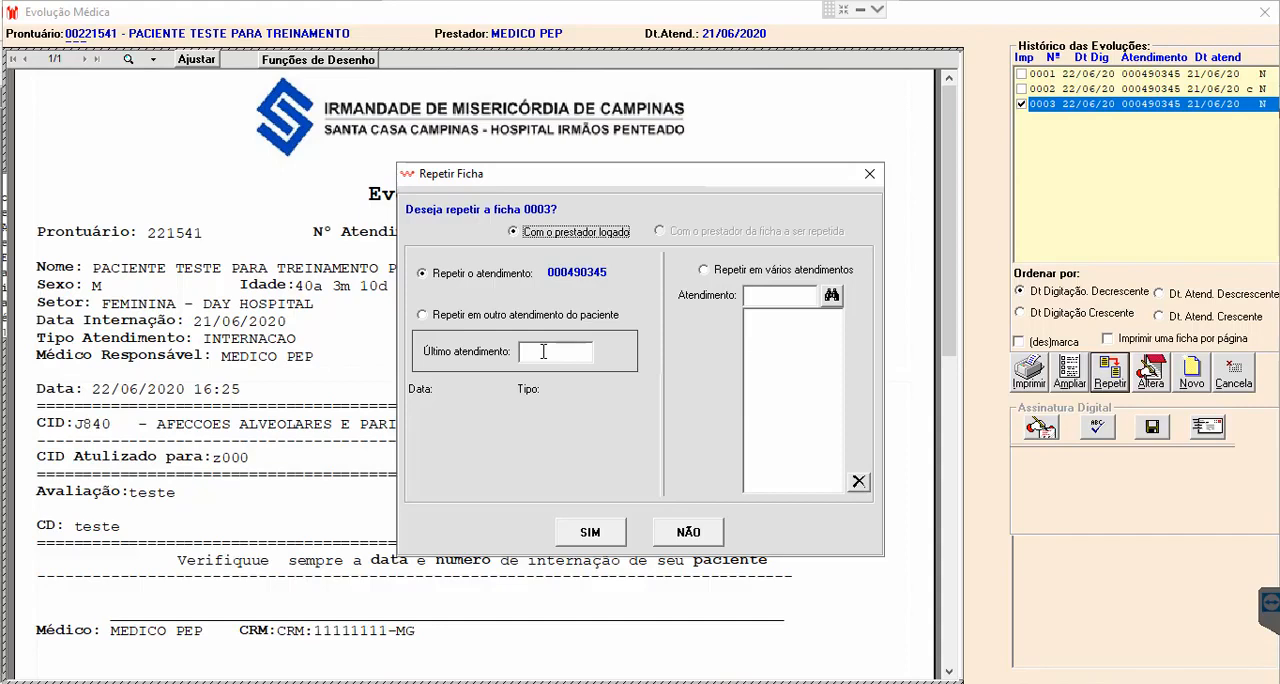
left_click(592, 535)
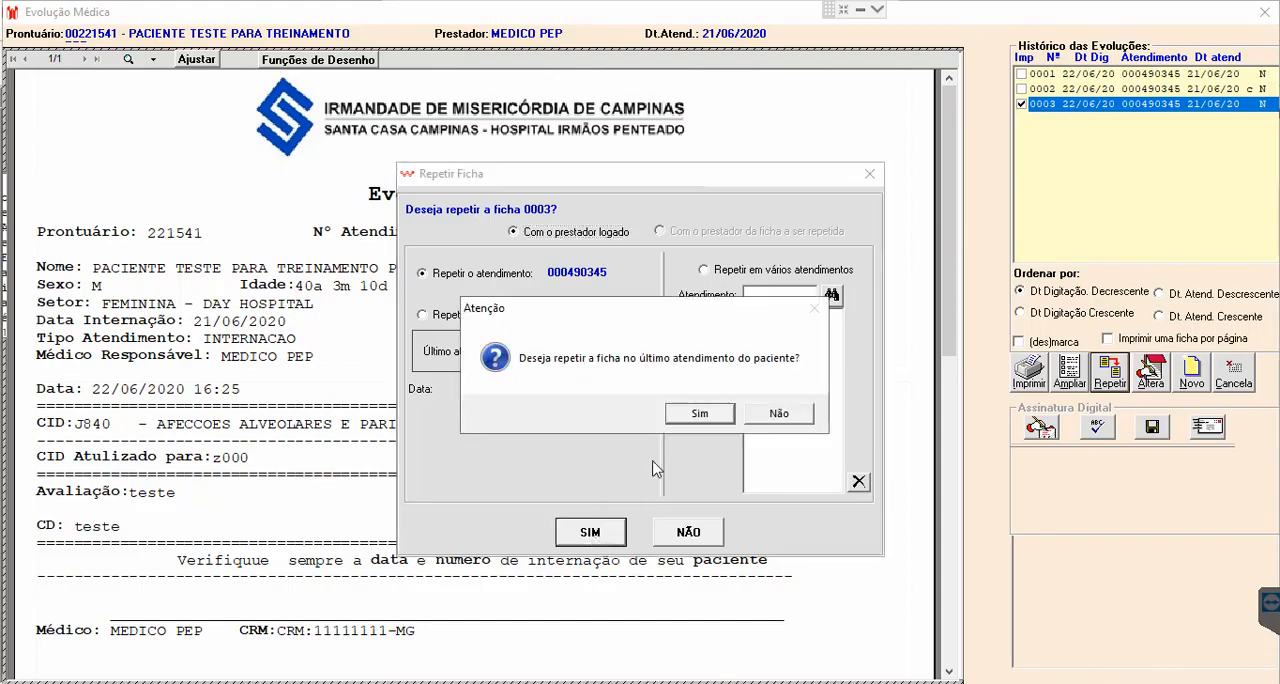
left_click(714, 416)
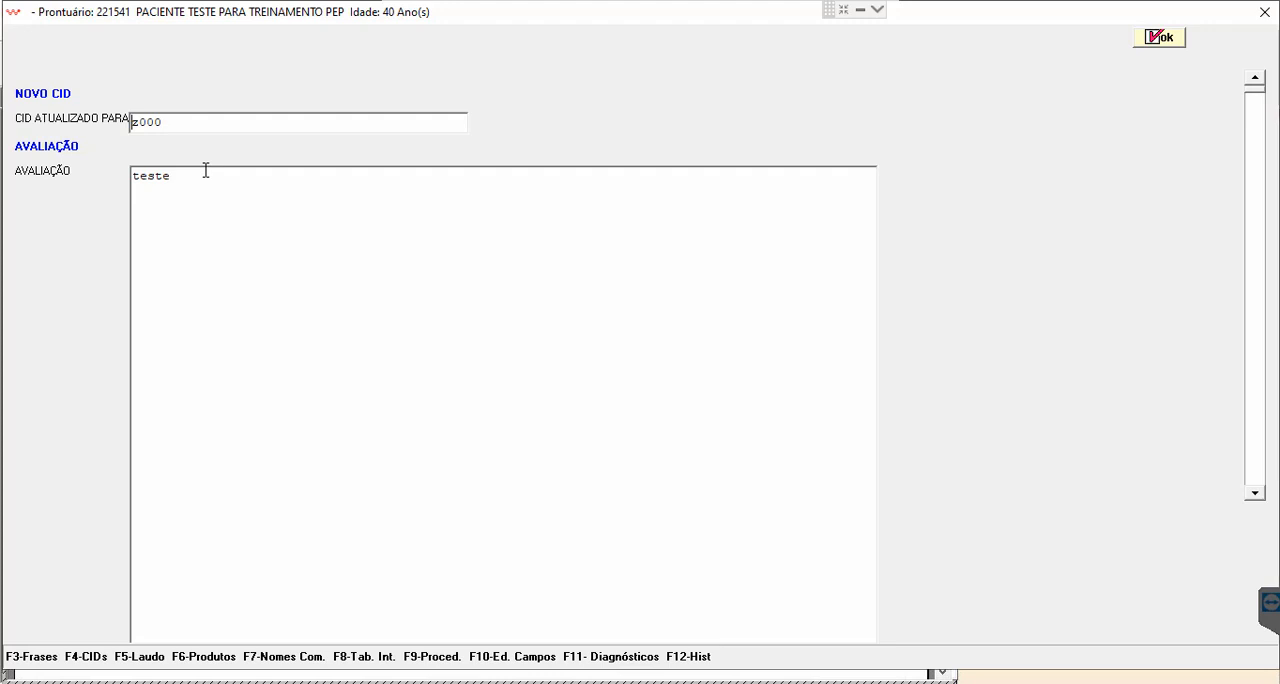
key("Delete")
key("Delete")
left_click(209, 181)
left_click(1265, 11)
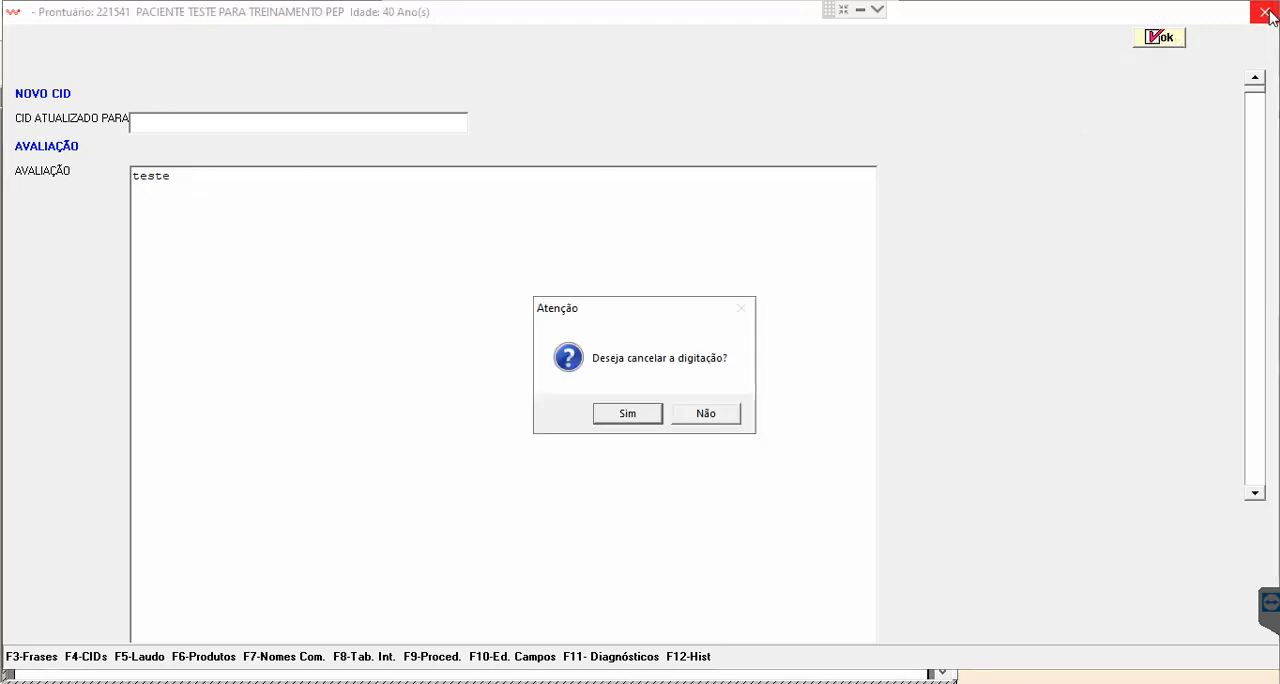
left_click(629, 418)
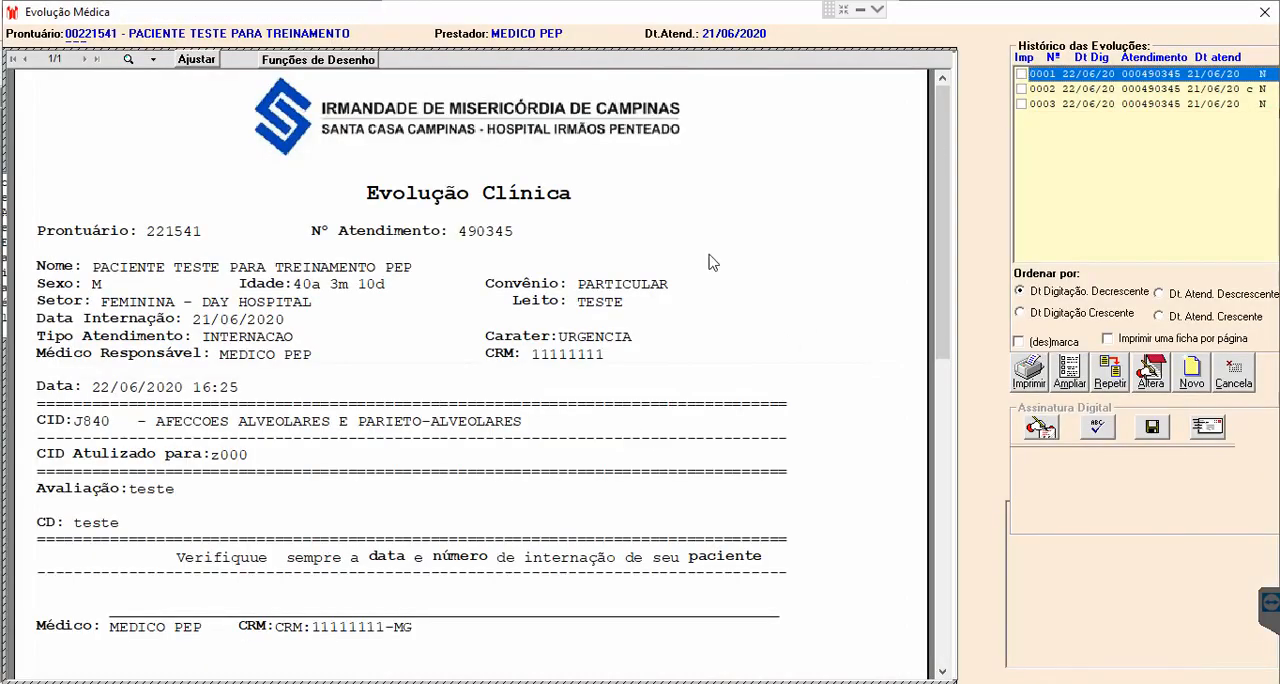
left_click(1264, 12)
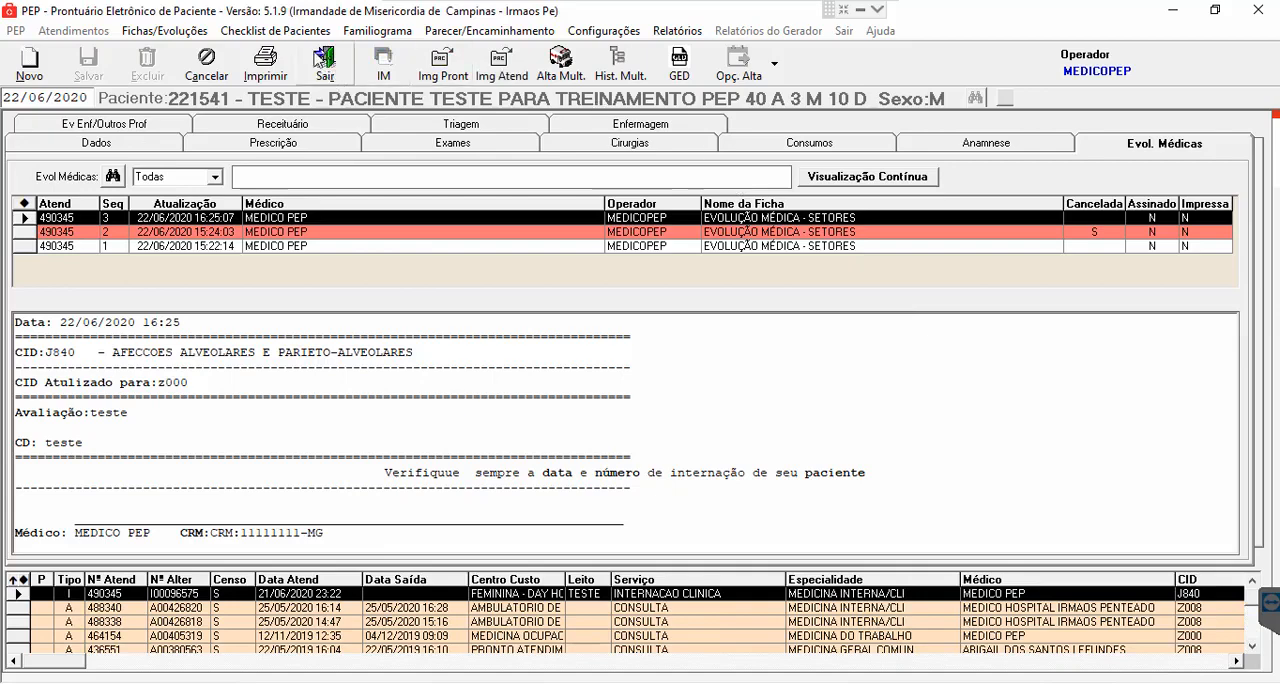
- Leave the patient's record and expand the COMENDADOR THEODORO - UNIDADE DE INTERNACAO unit in the inpatient tree
left_click(324, 77)
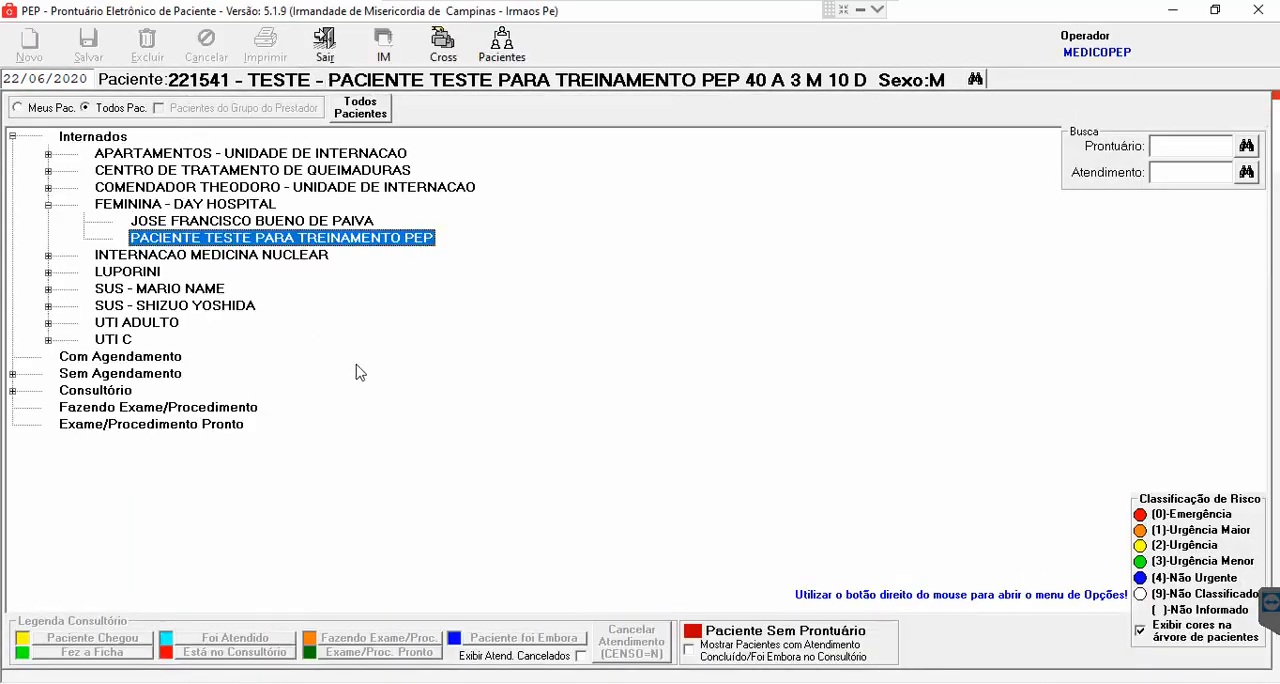
left_click(48, 187)
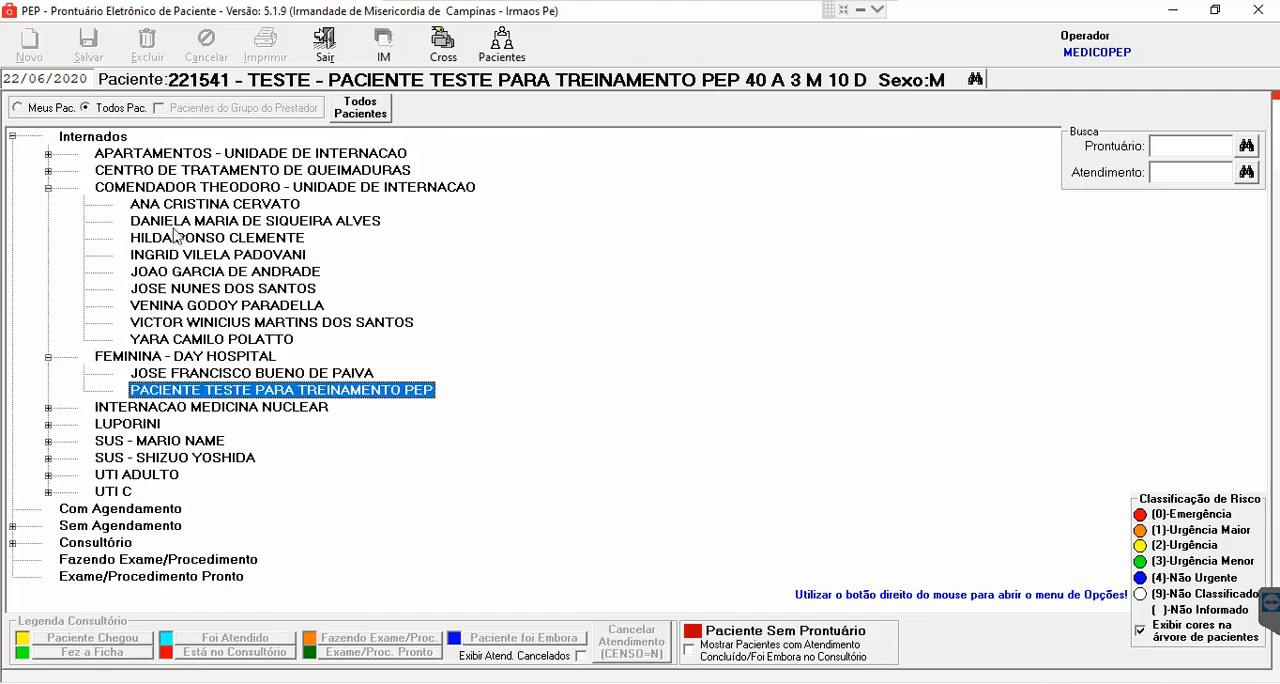